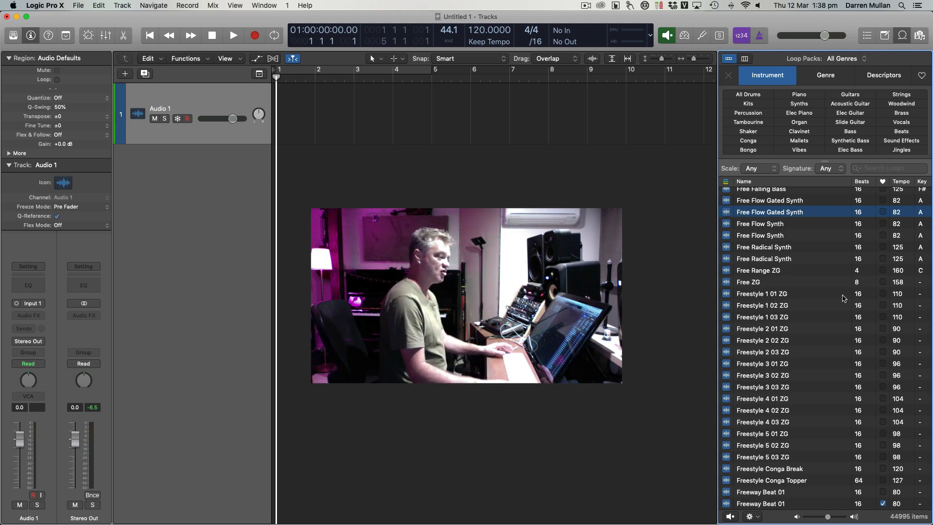
Browse the full loop list back up to its beginning and preview the Strings 16 Bm ZG loop.
scroll(778, 359, "down", 15)
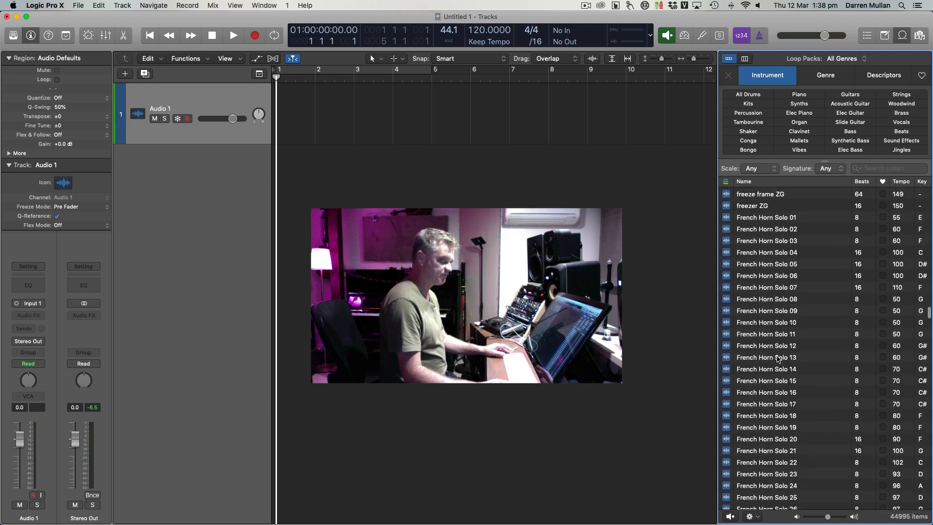
scroll(778, 360, "down", 3)
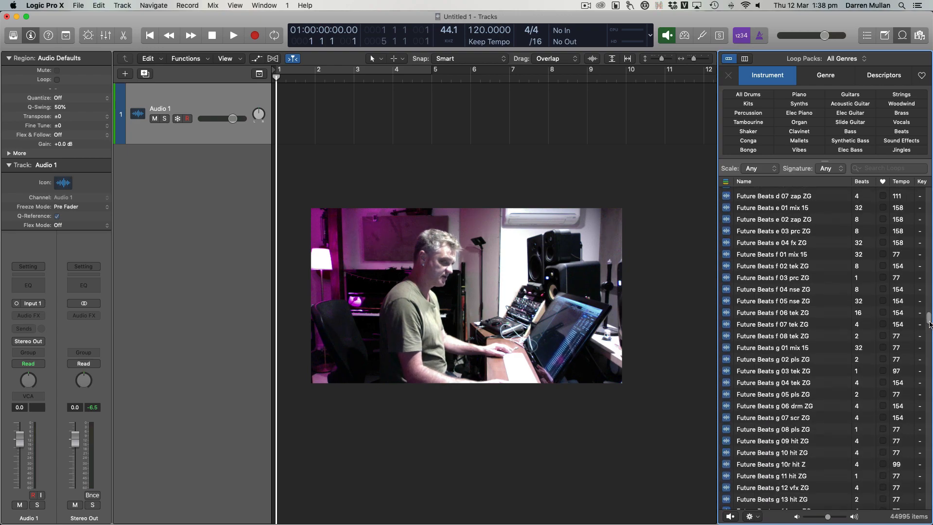
left_click_drag(928, 323, 926, 193)
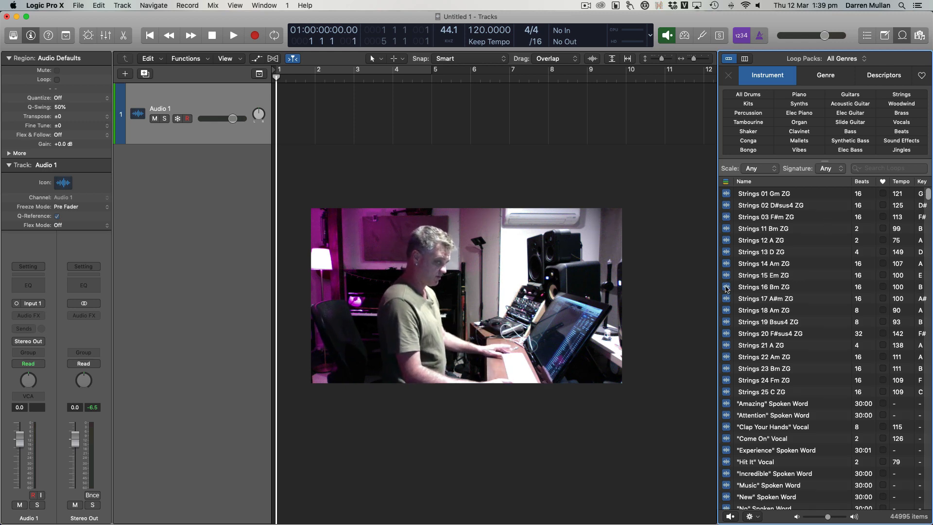
left_click(726, 287)
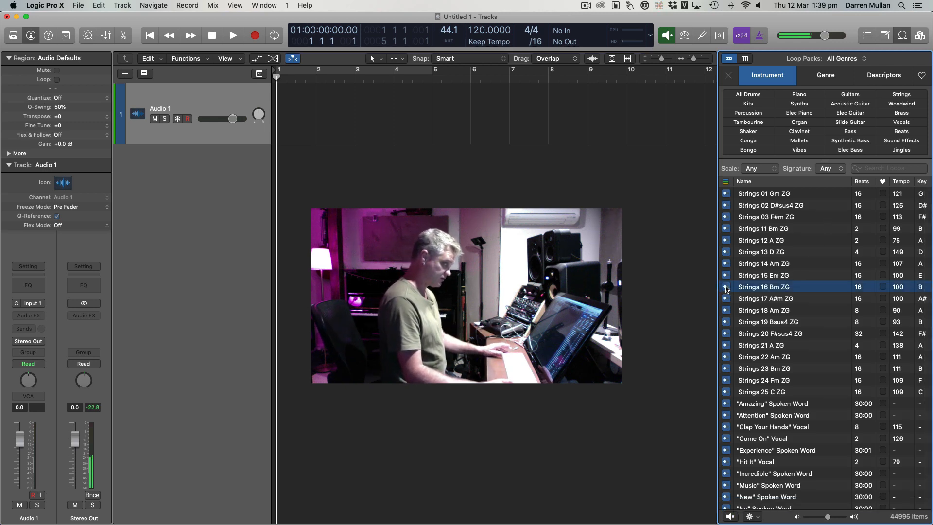
Close the loop browser and set the project's key signature to G major.
left_click(903, 37)
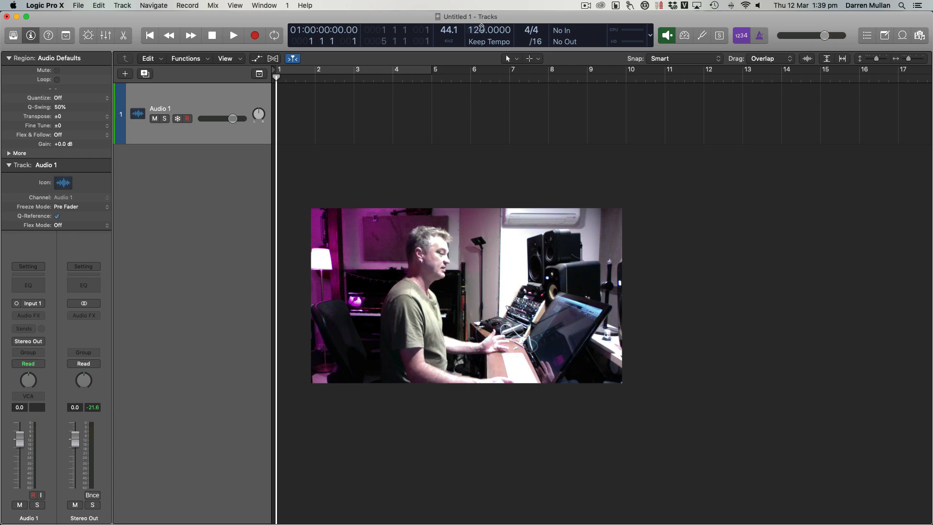
left_click(868, 35)
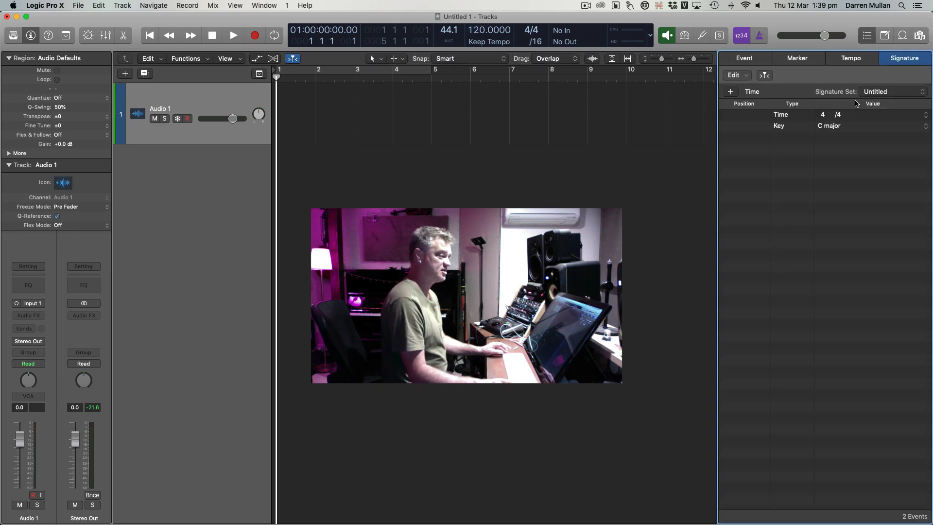
left_click(834, 127)
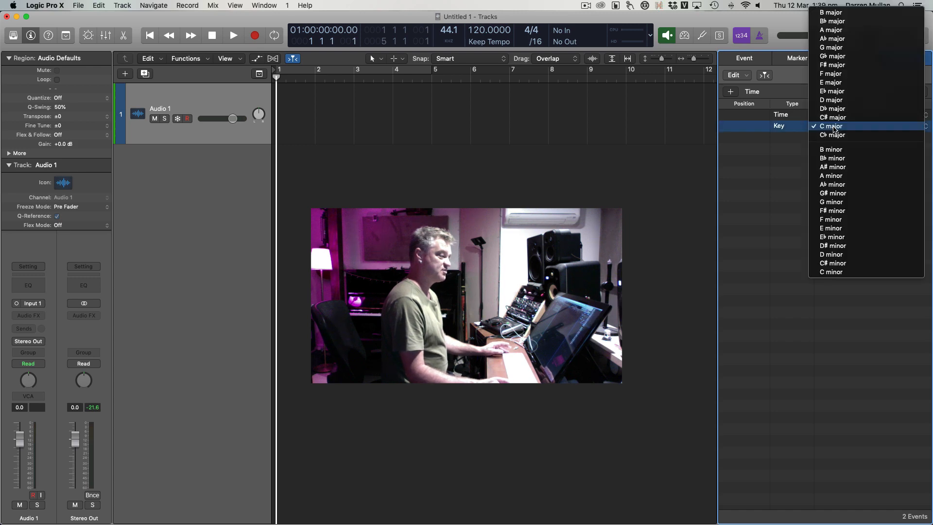
left_click(836, 48)
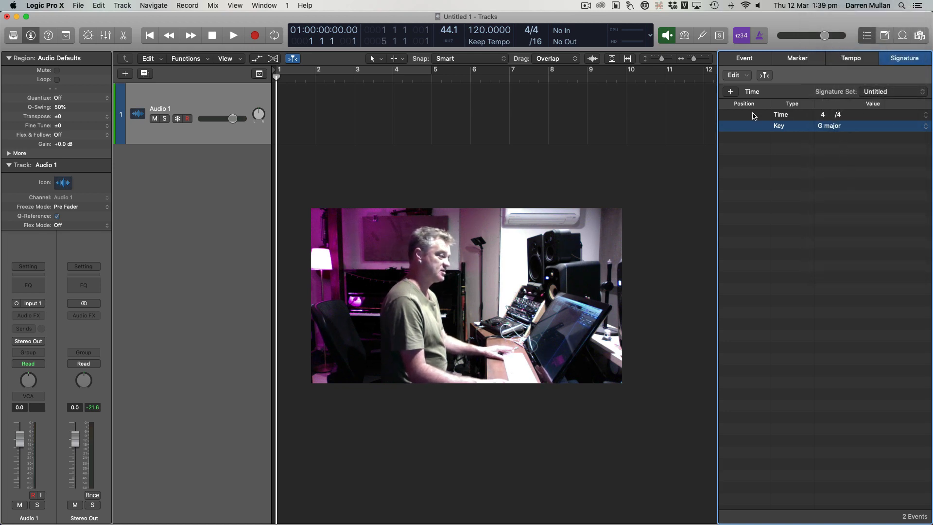
Set the project tempo at bar 1 to 88 BPM.
left_click(861, 60)
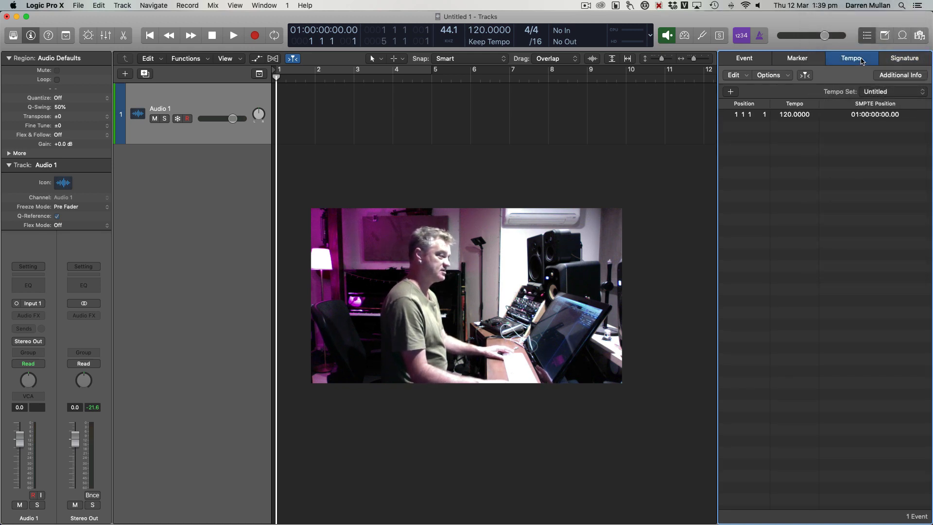
double_click(786, 117)
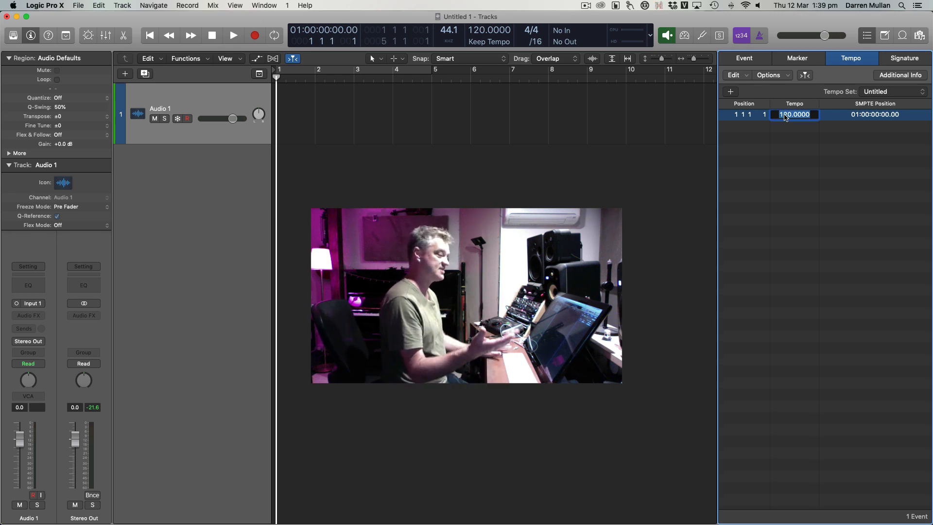
type("90")
key("Return")
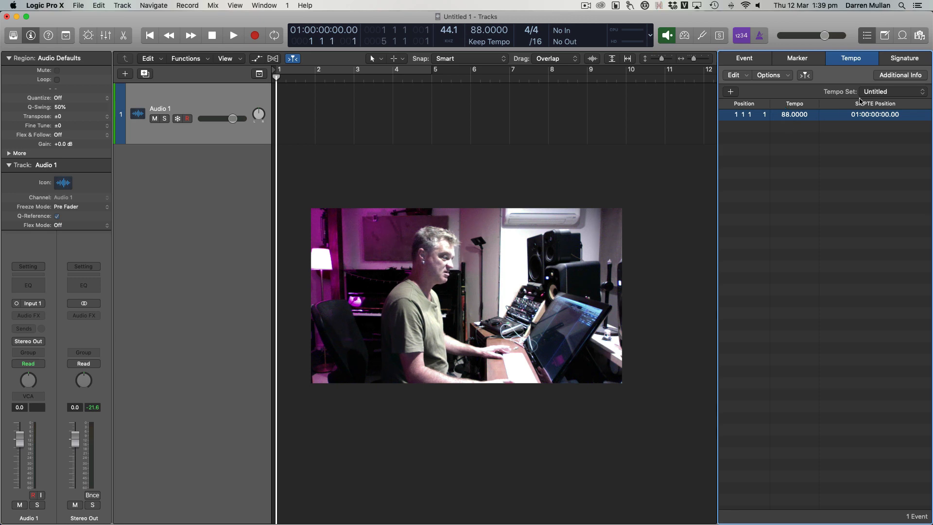
Reopen the loop browser and filter the loops by the All Drums and Beats instrument categories.
left_click(902, 36)
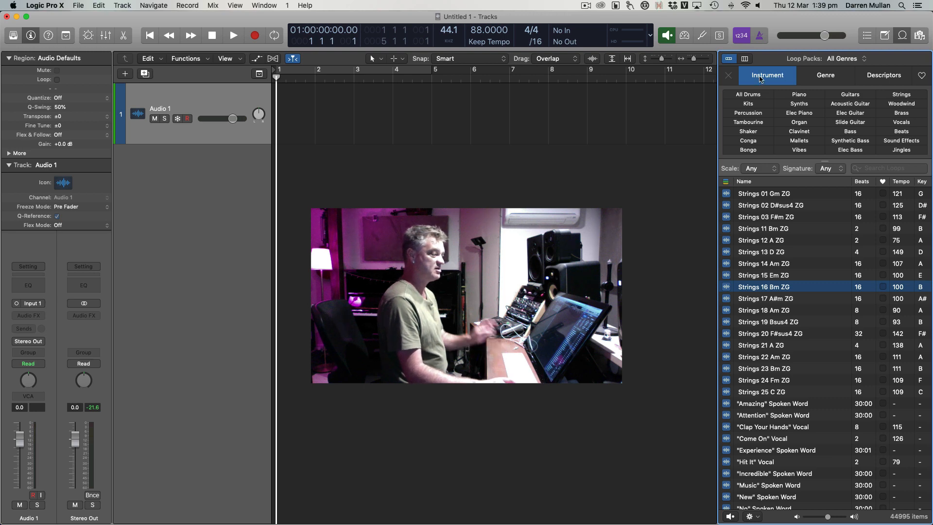
left_click(743, 96)
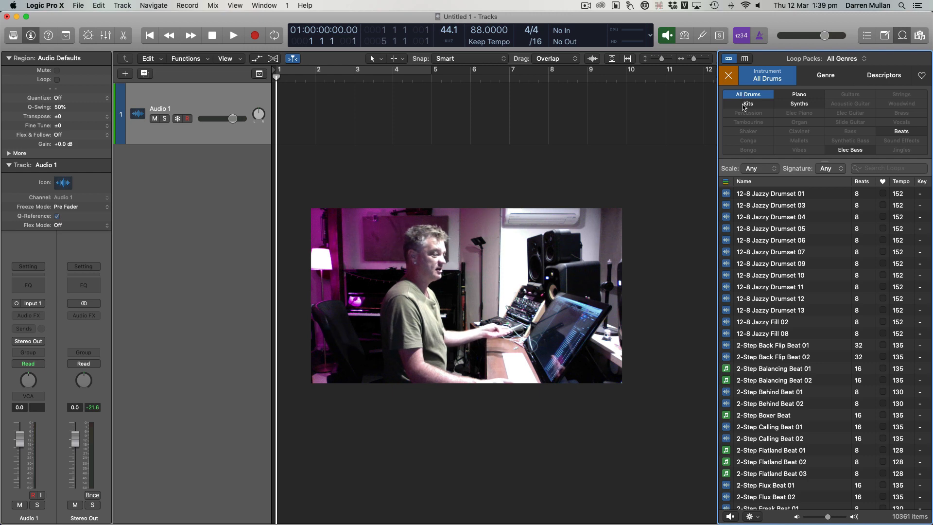
left_click(744, 104)
left_click(748, 104)
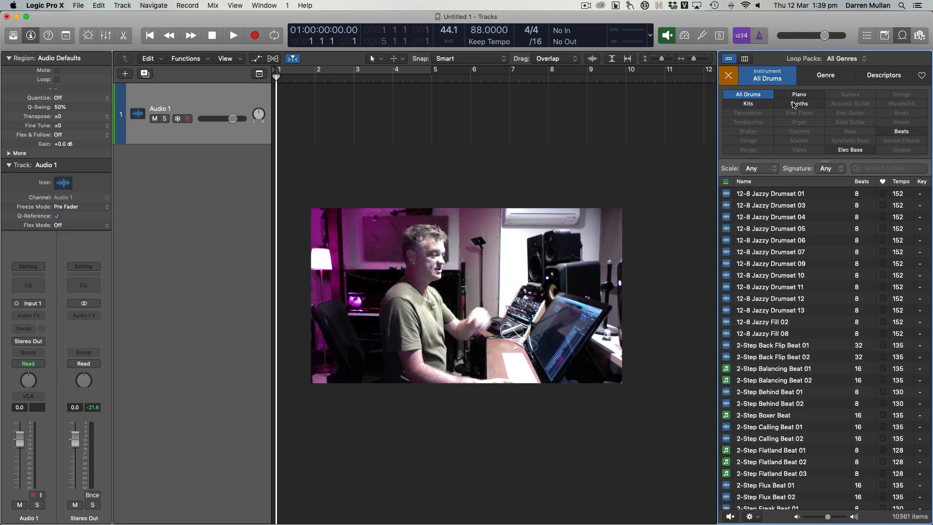
left_click(902, 132)
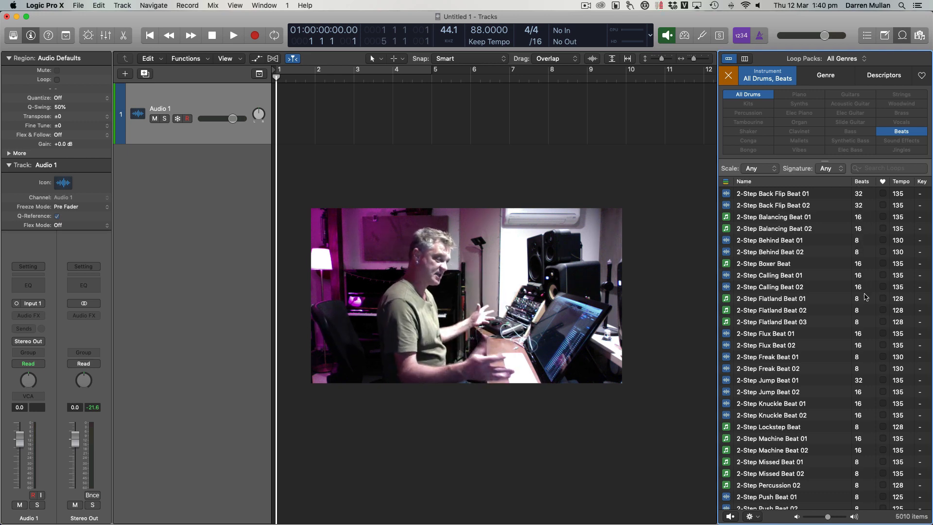
Sort the drum beat loops by ascending tempo and locate those at about 85 BPM, keeping the Beats filter on.
left_click(901, 181)
scroll(863, 236, "down", 20)
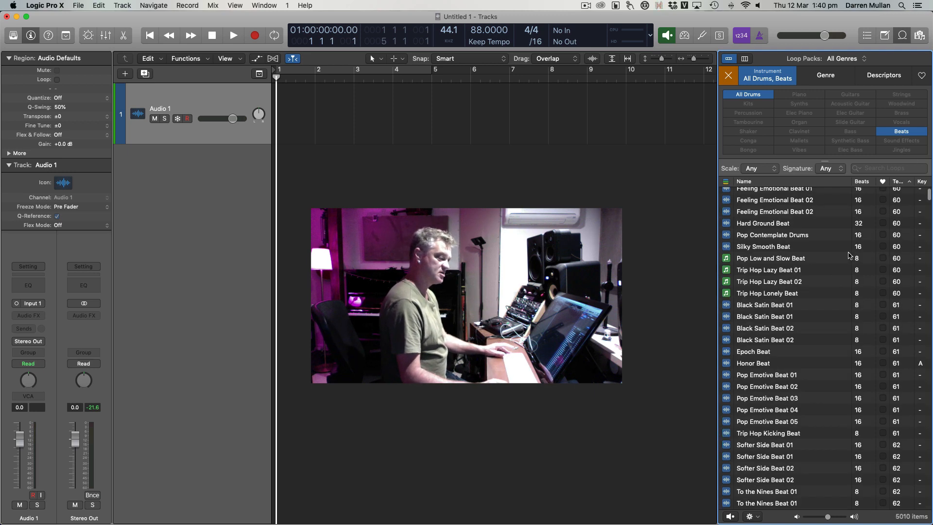
scroll(849, 256, "down", 20)
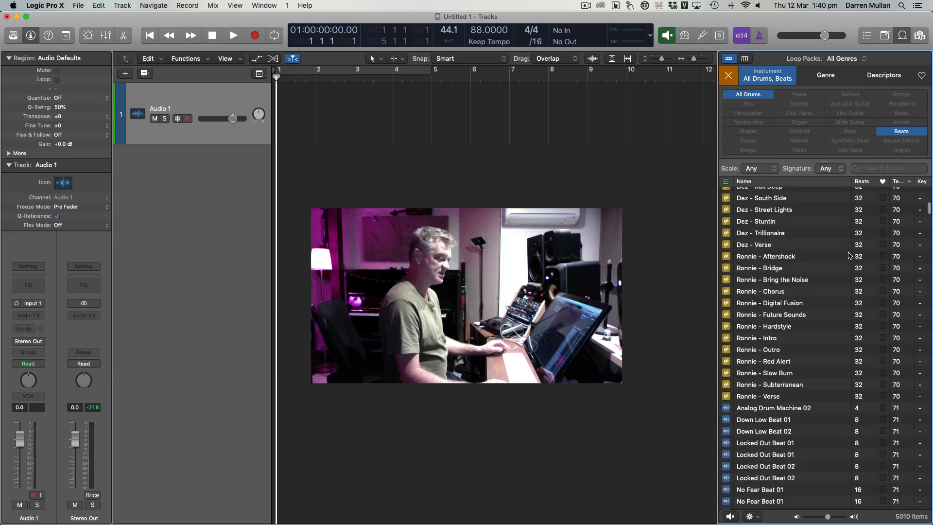
scroll(849, 256, "up", 10)
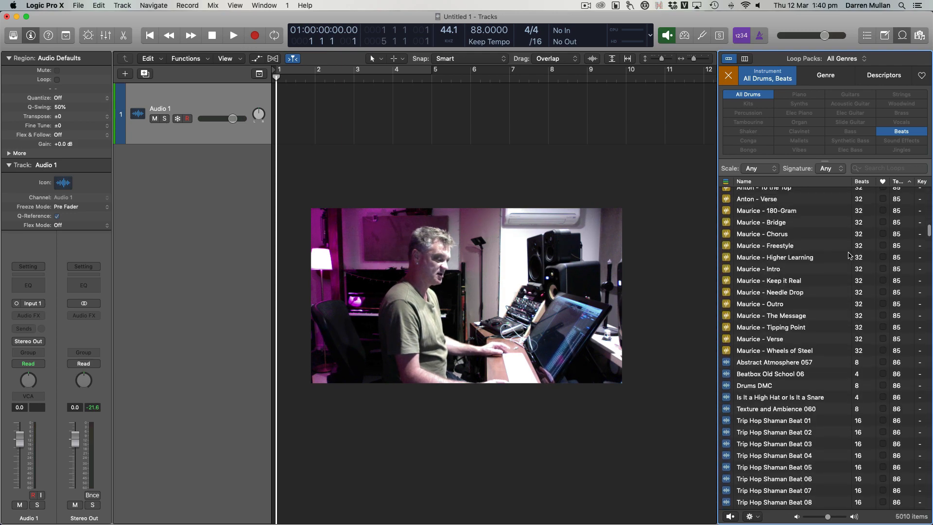
scroll(849, 255, "up", 15)
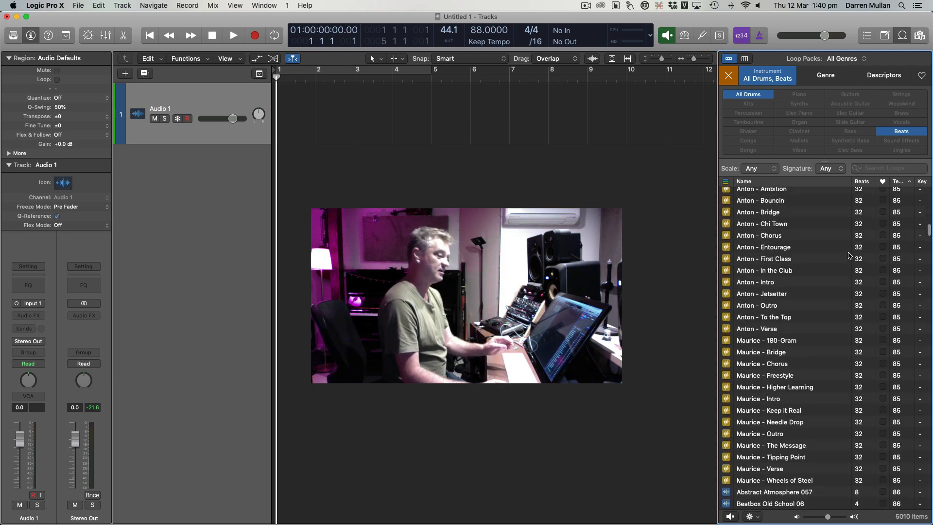
scroll(849, 256, "up", 10)
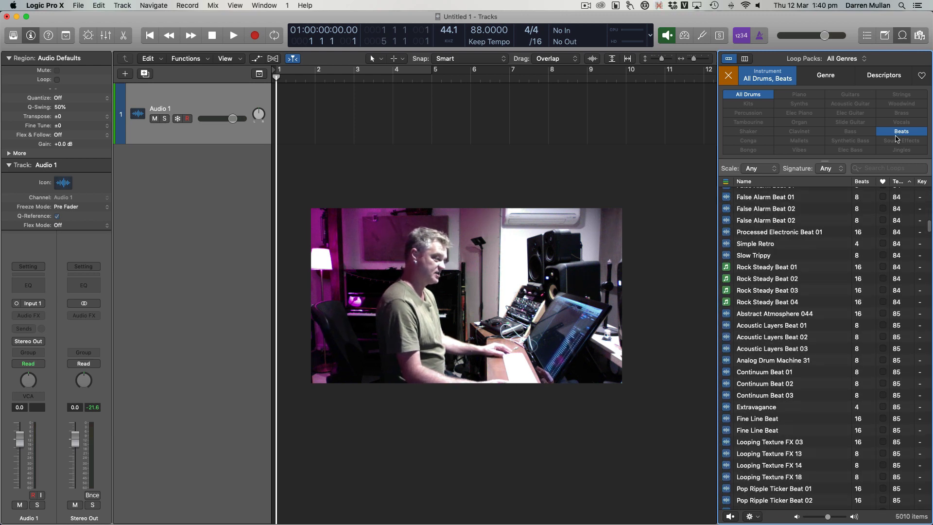
left_click(901, 132)
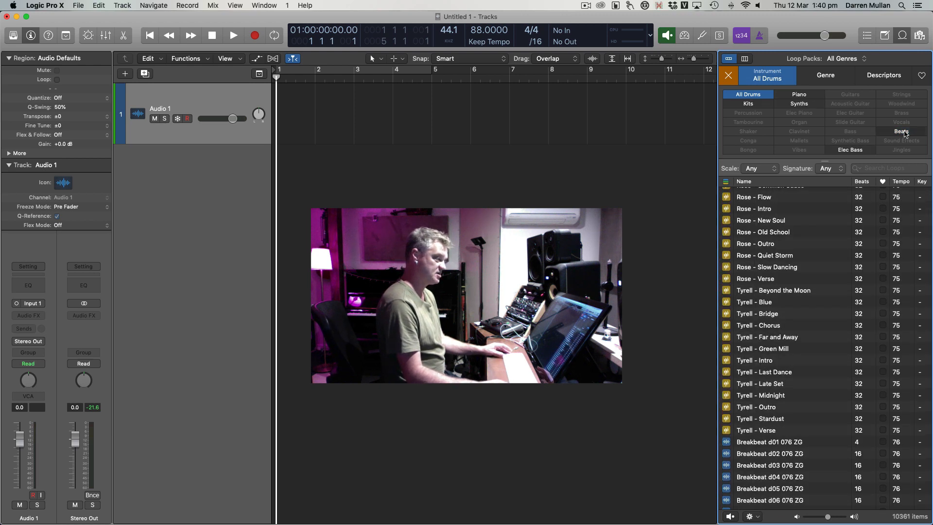
left_click(903, 132)
Preview 85 BPM loops: Acoustic Layers Beat 01 and 02, Continuum Beat 01 and 02, Fine Line Beat and Looping Texture FX 13.
left_click(726, 326)
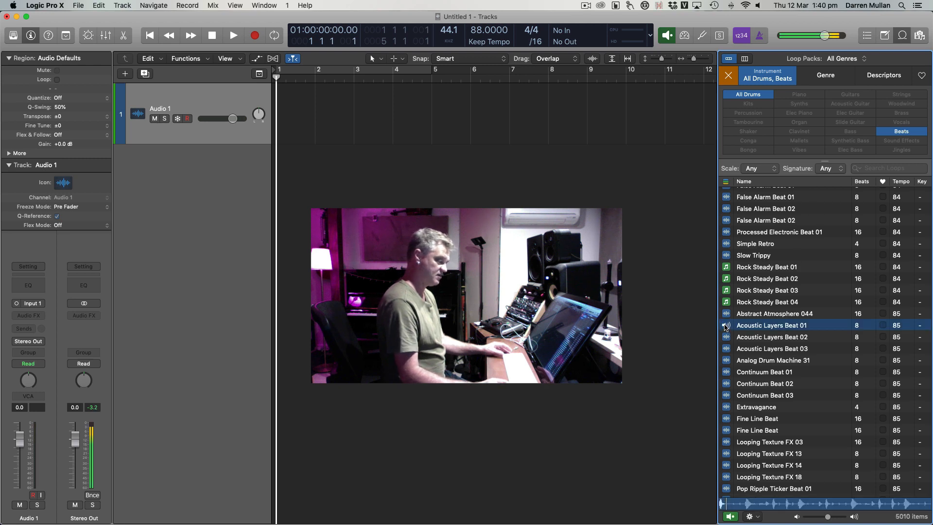
left_click(726, 337)
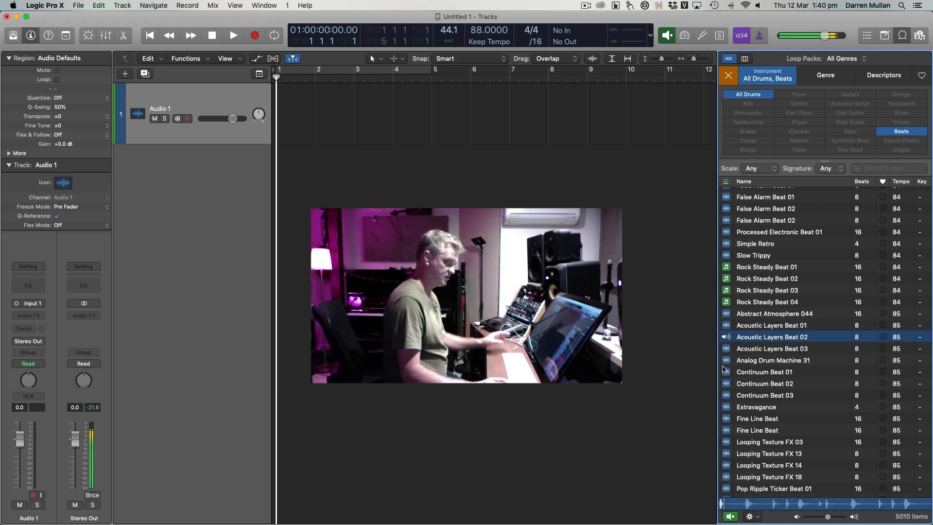
left_click(727, 373)
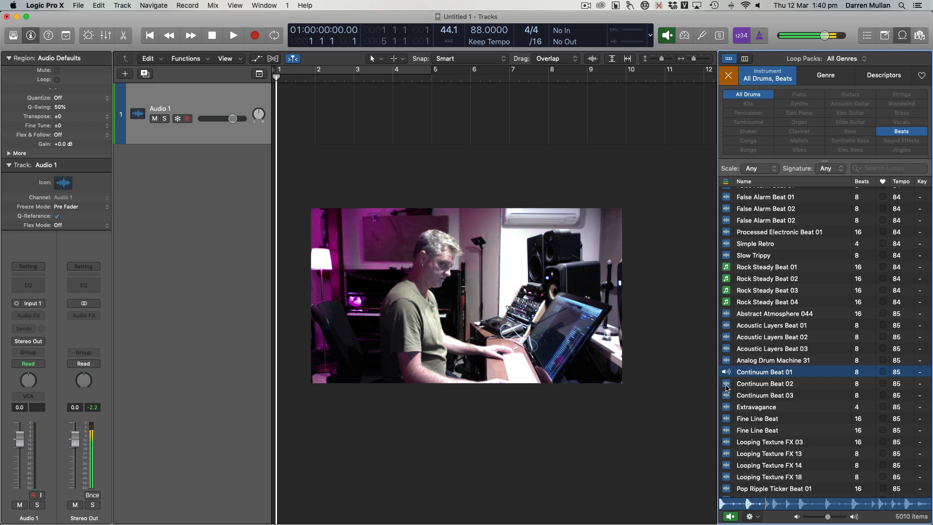
left_click(727, 383)
left_click(727, 419)
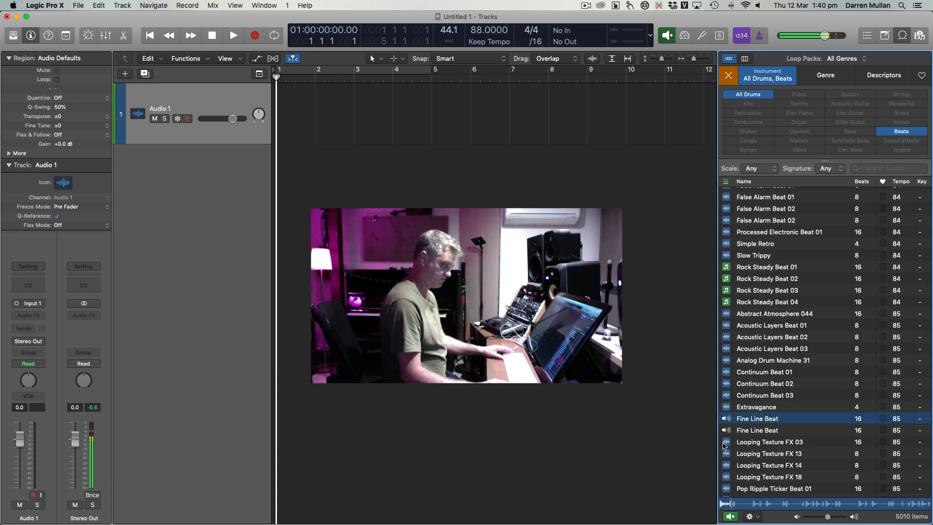
scroll(726, 443, "down", 2)
left_click(724, 398)
scroll(724, 409, "down", 2)
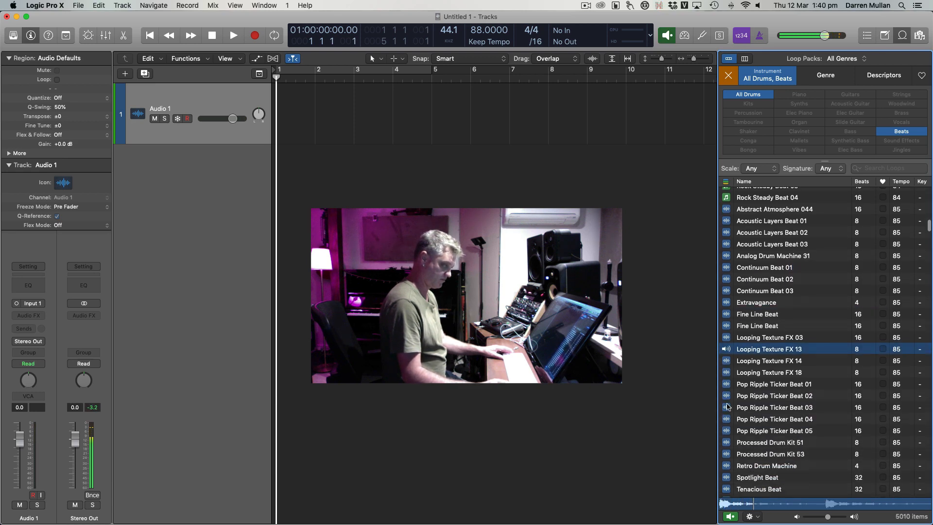
Preview Pop Ripple Ticker Beat 01 and 03, Processed Drum Kit 51 and Spotlight Beat, and raise the loop preview volume slightly.
left_click(731, 384)
scroll(728, 417, "down", 2)
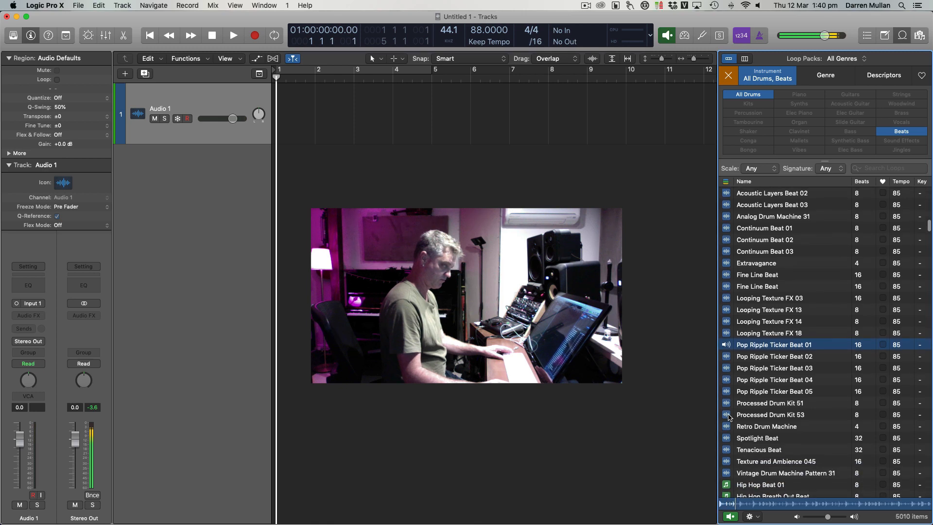
left_click(727, 371)
left_click(727, 403)
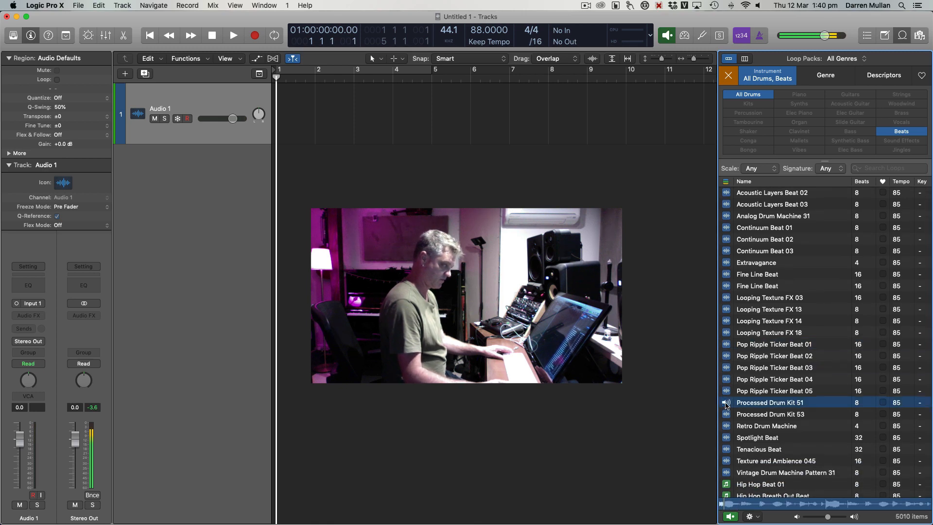
scroll(726, 406, "down", 3)
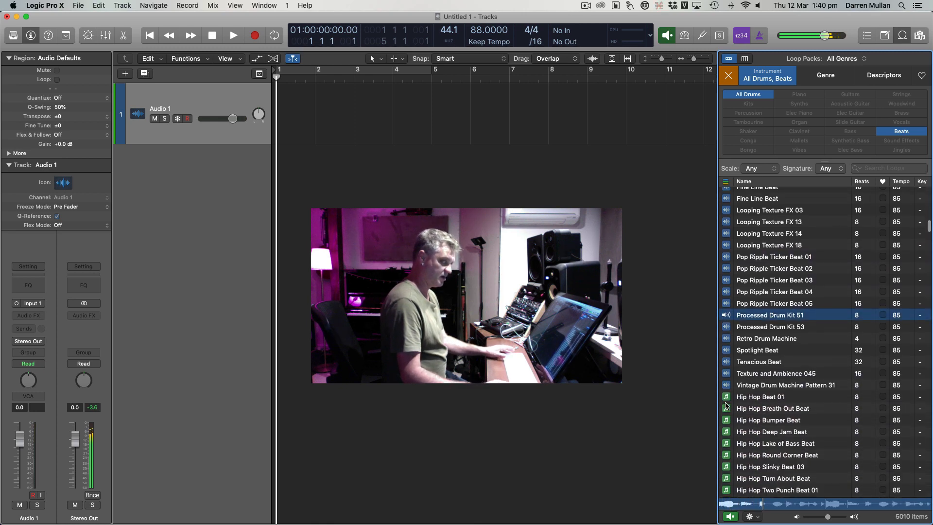
left_click(732, 351)
left_click_drag(827, 518, 831, 519)
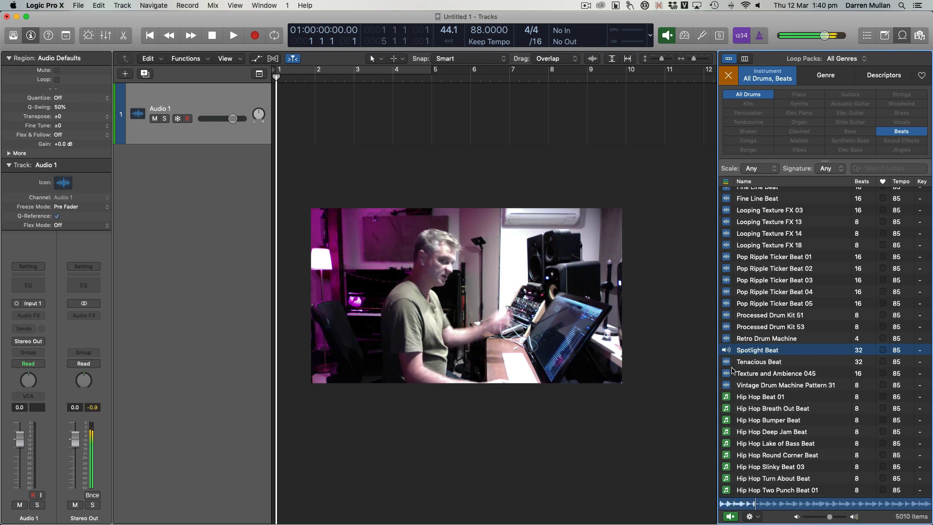
Play the project briefly to hear the metronome, stop playback and return the playhead to bar 1.
key("space")
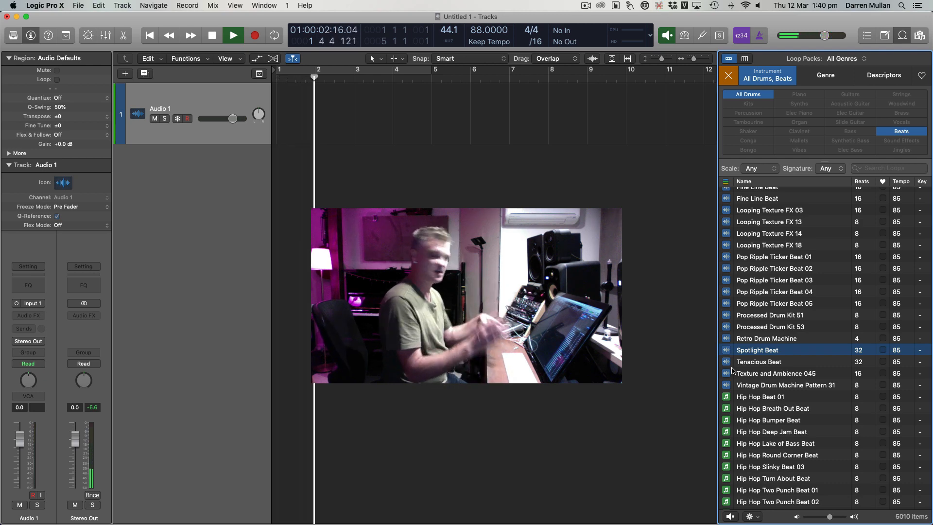
left_click(210, 36)
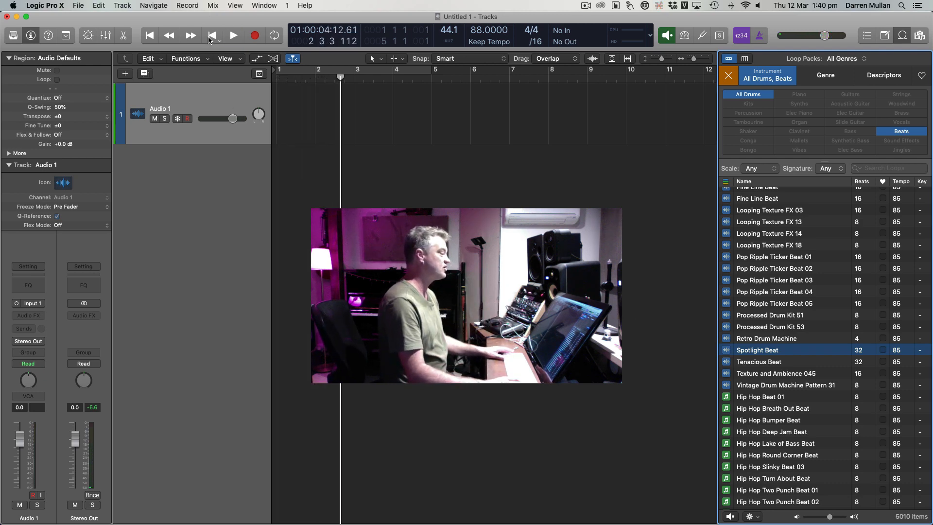
left_click(212, 36)
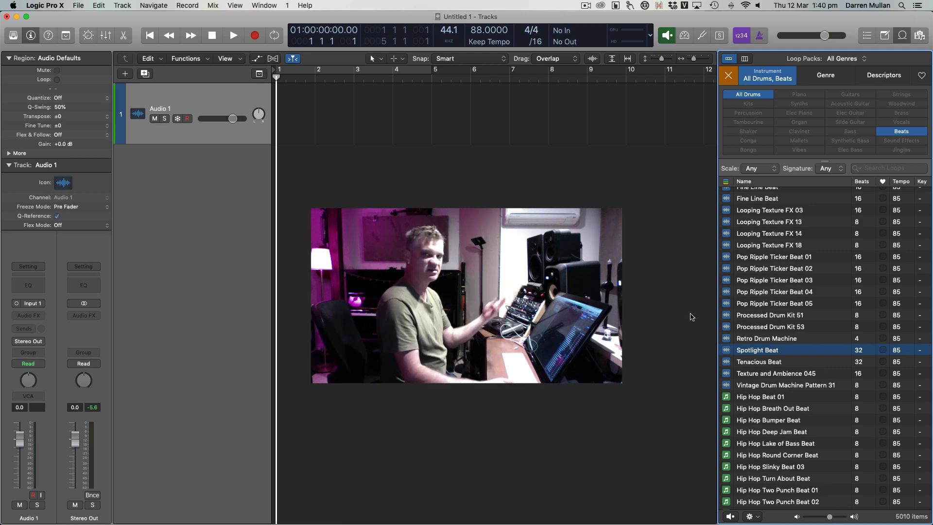
Preview the Hip Hop Deep Jam Beat loop several times, and play the project briefly against the metronome.
left_click(727, 432)
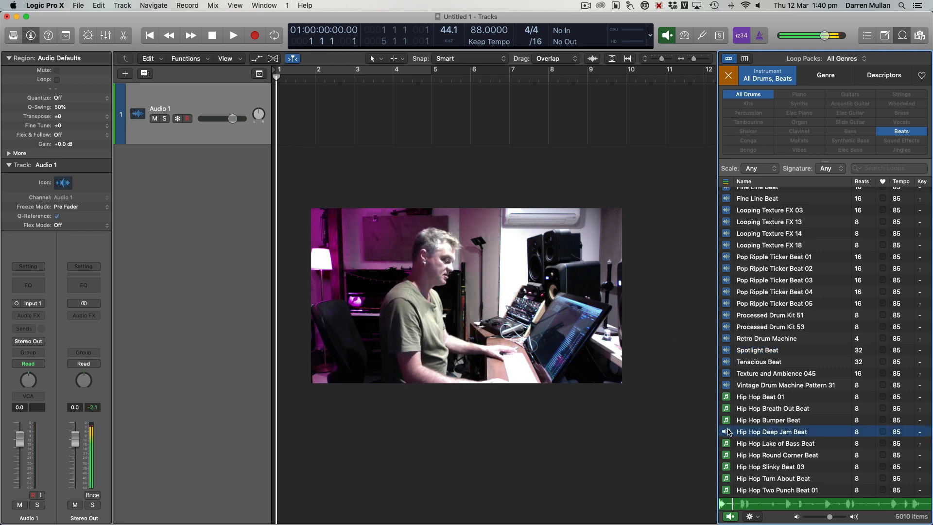
scroll(727, 431, "down", 3)
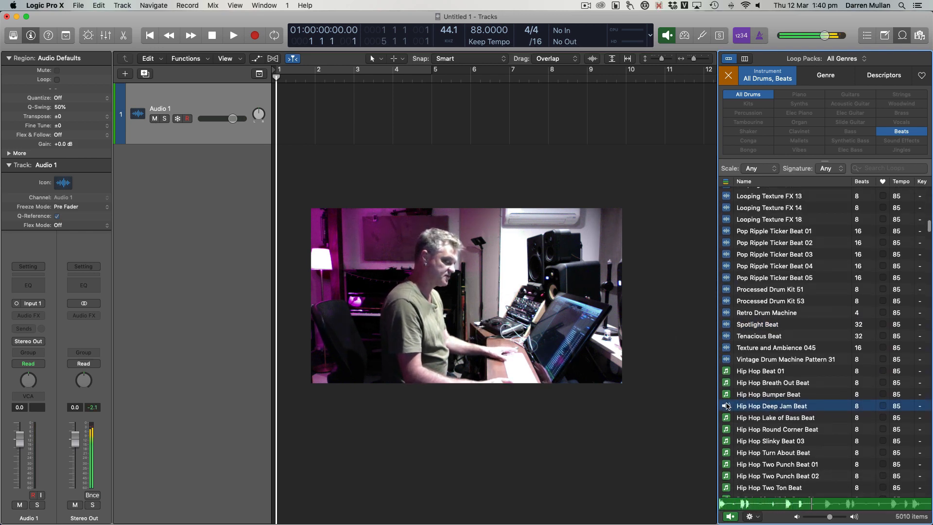
left_click(727, 406)
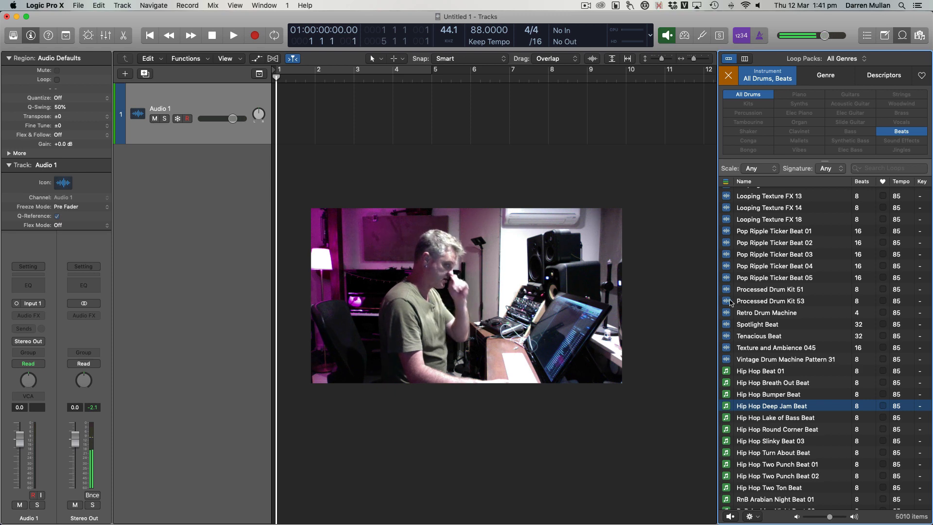
left_click(726, 406)
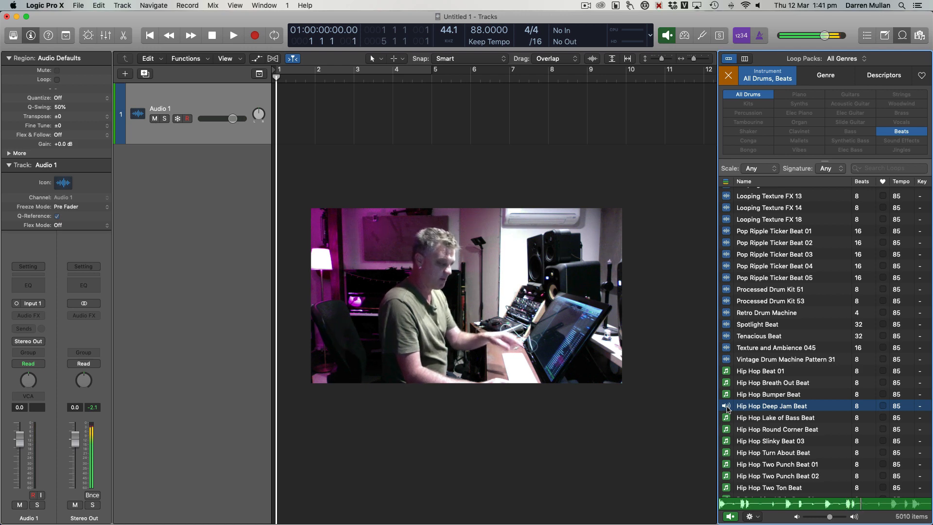
key("space")
key("space")
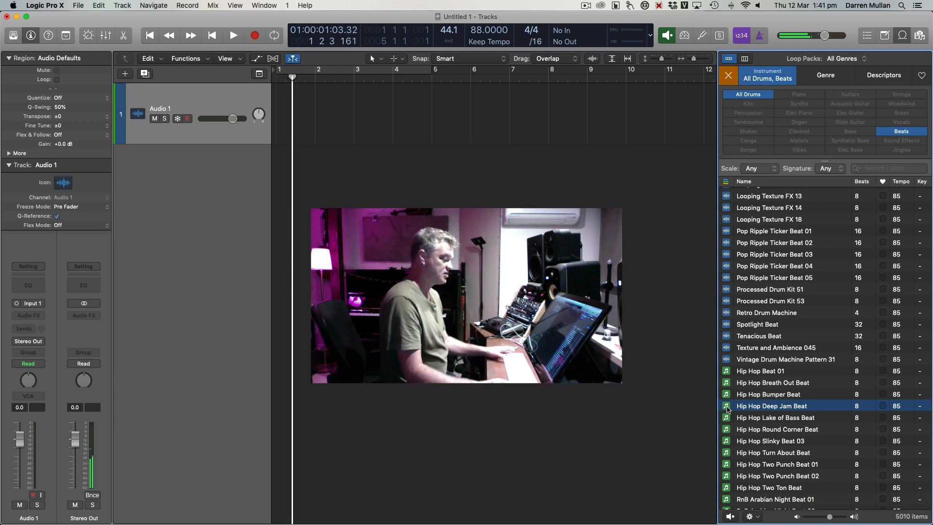
Place Hip Hop Deep Jam Beat at bar 1 as audio on track 1 and as MIDI on a new software instrument track.
left_click_drag(727, 409, 274, 102)
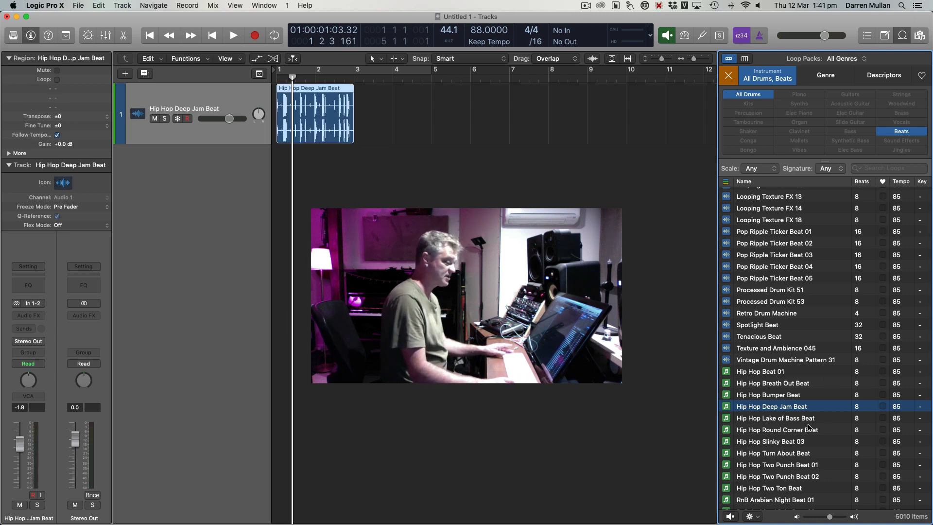
left_click_drag(713, 409, 272, 346)
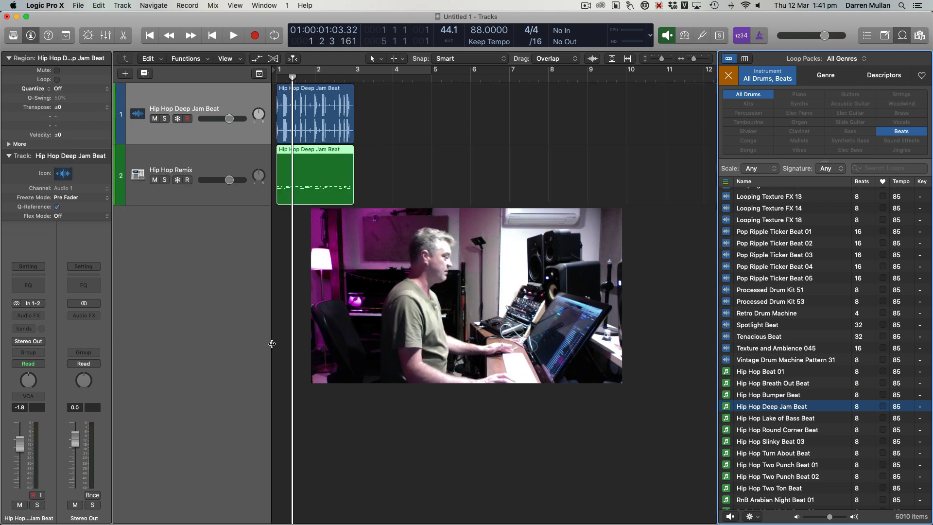
left_click(191, 167)
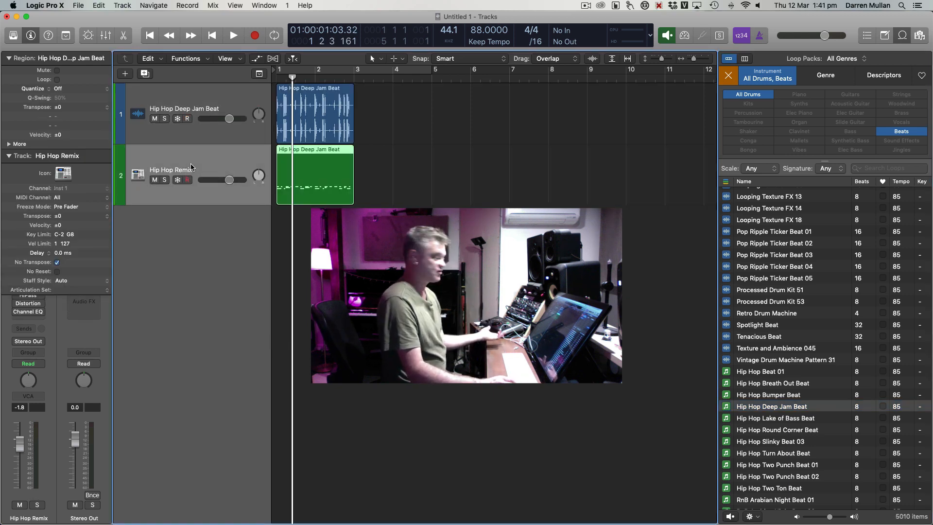
Return the playhead to bar 1 and delete the audio region from the Hip Hop Deep Jam Beat track.
left_click(470, 179)
left_click(341, 180)
key("super+Right")
key("super+Right")
key("super+Right")
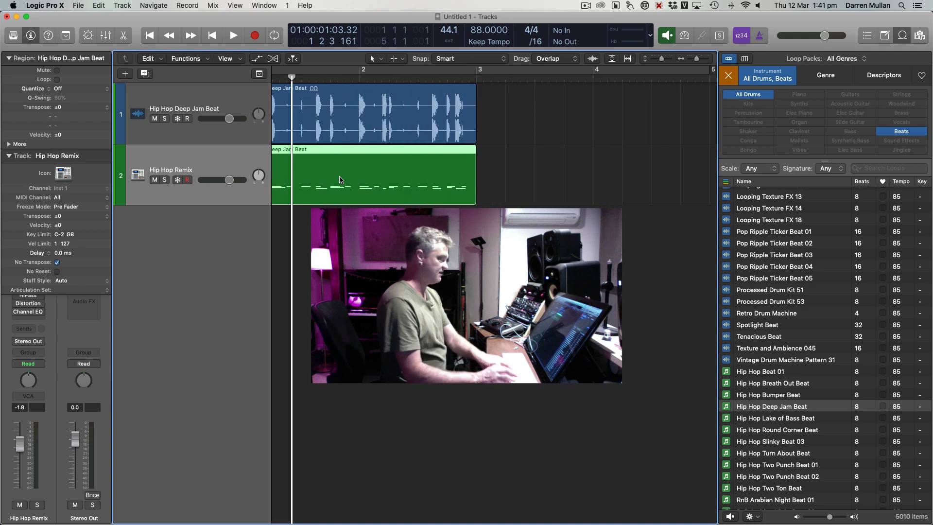
key("Return")
left_click(333, 101)
key("Delete")
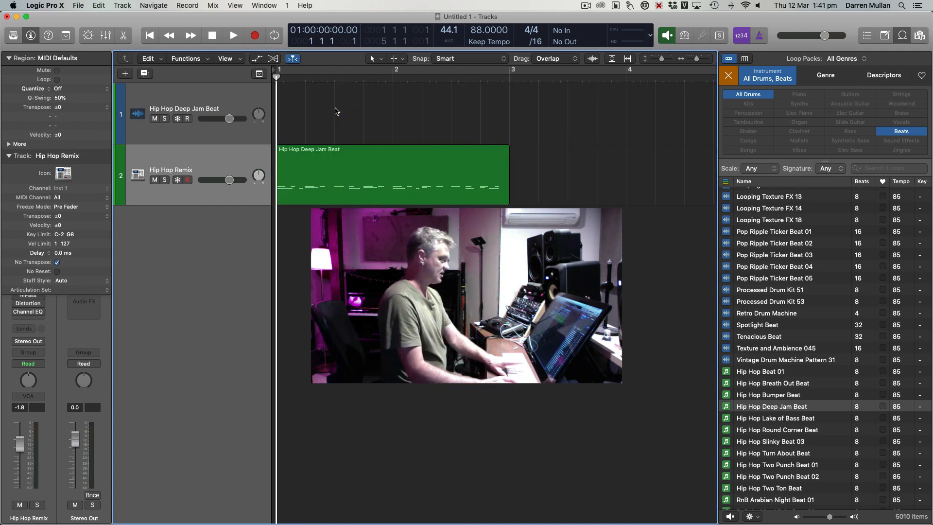
Play the MIDI region on the Hip Hop Remix track and open it in the Piano Roll editor.
left_click(355, 173)
key("space")
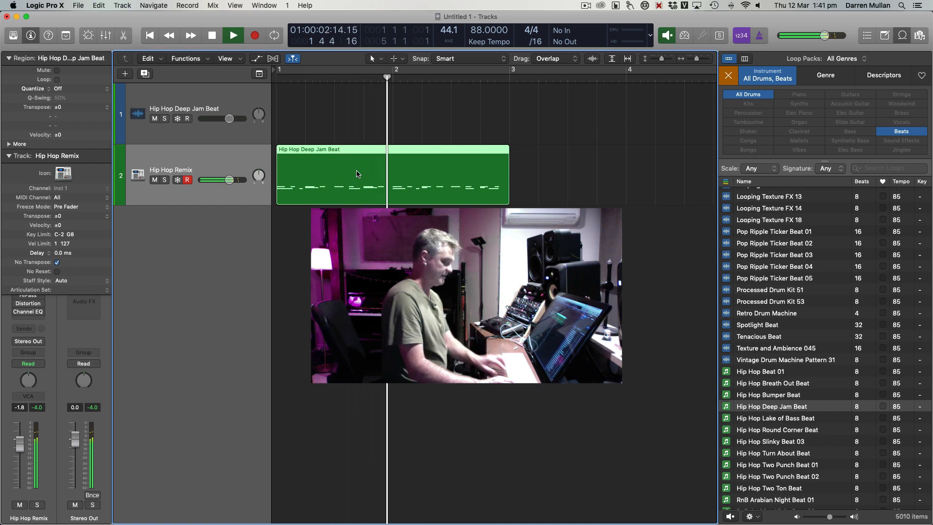
key("e")
key("comma")
key("comma")
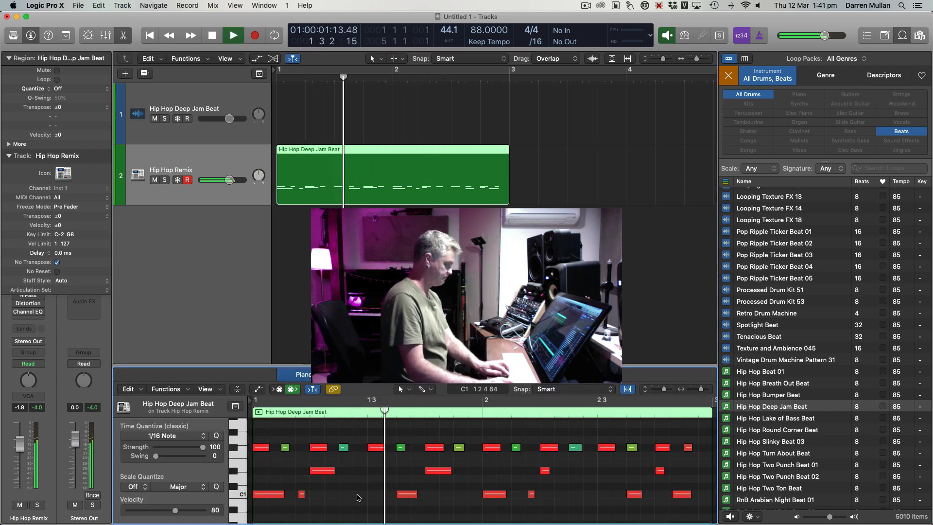
Copy the short C1 kick note from the first beat to beat 4 of bar 1, and play the region from the start.
key("space")
left_click_drag(299, 496, 442, 498)
key("Return")
key("space")
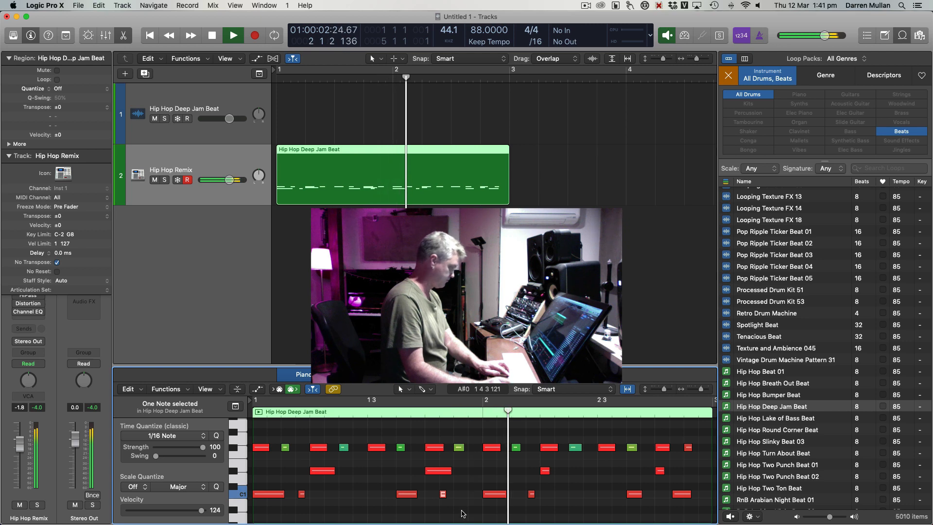
Stop playback and delete the C1 kick note in beat 3 of bar 2.
key("space")
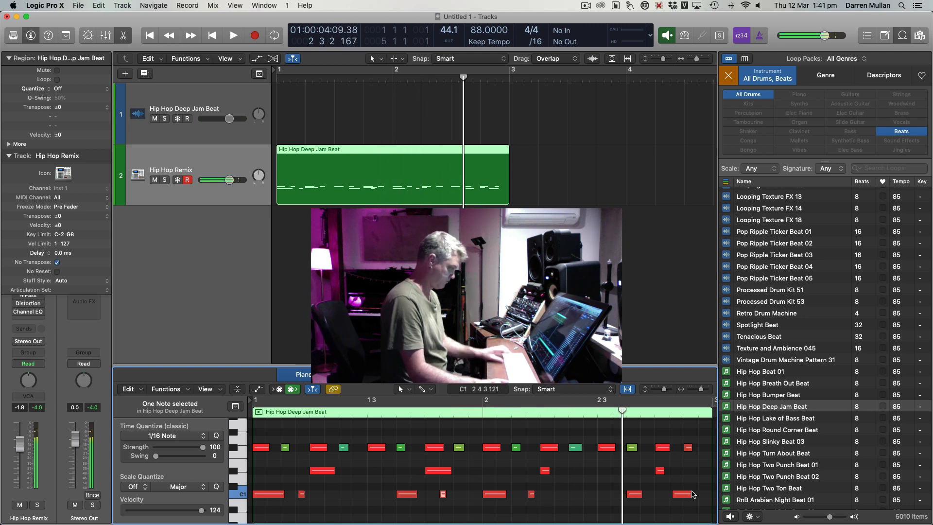
left_click(634, 495)
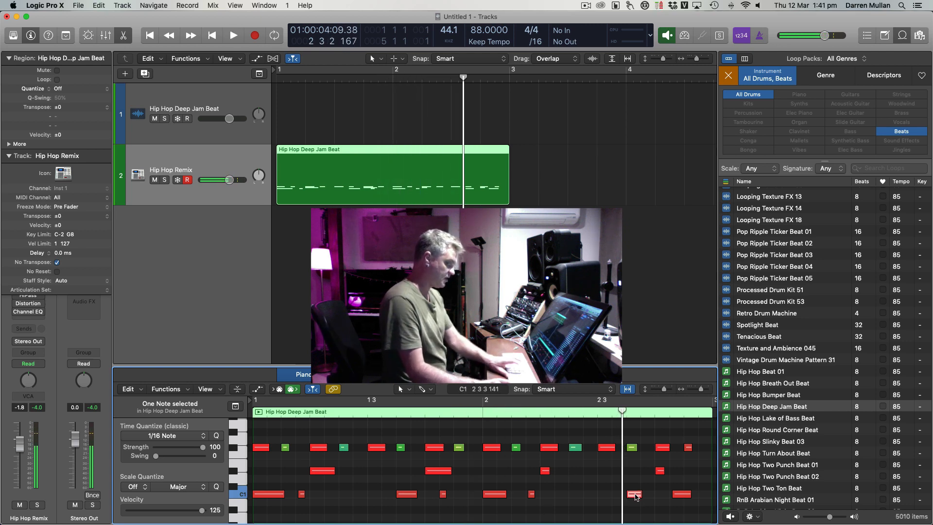
key("Delete")
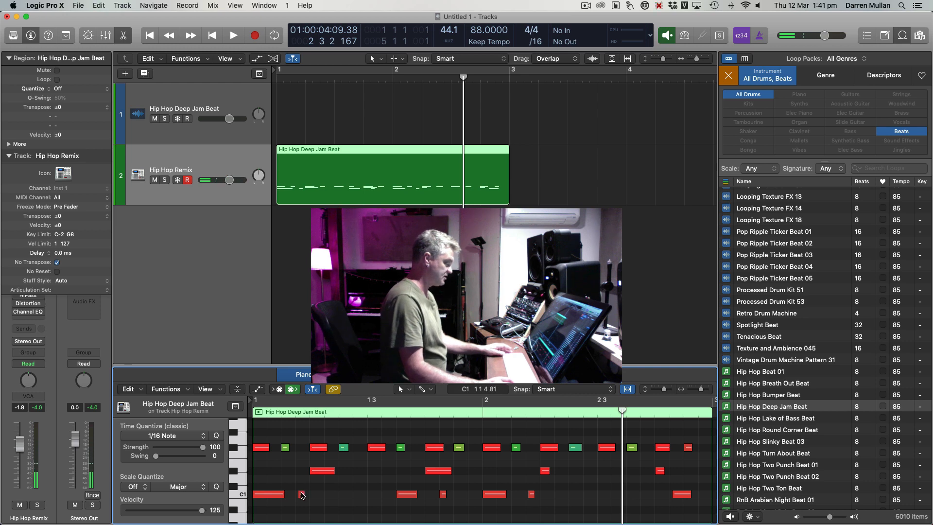
Audition the two short C1 kick notes in bar 1 and turn on looping for the Hip Hop Deep Jam Beat region.
left_click(301, 494)
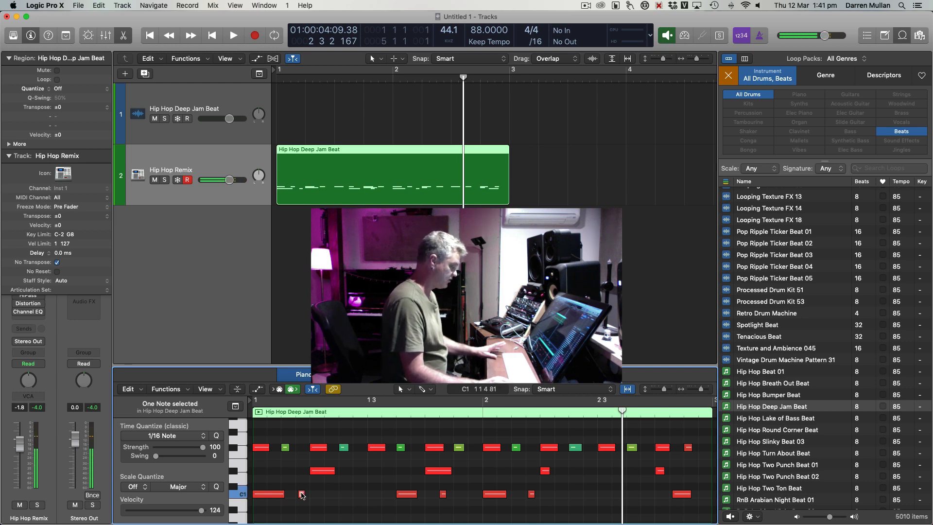
mouse_move(301, 494)
left_mouse_down()
mouse_move(443, 495)
mouse_move(303, 492)
left_mouse_up()
left_click(442, 495)
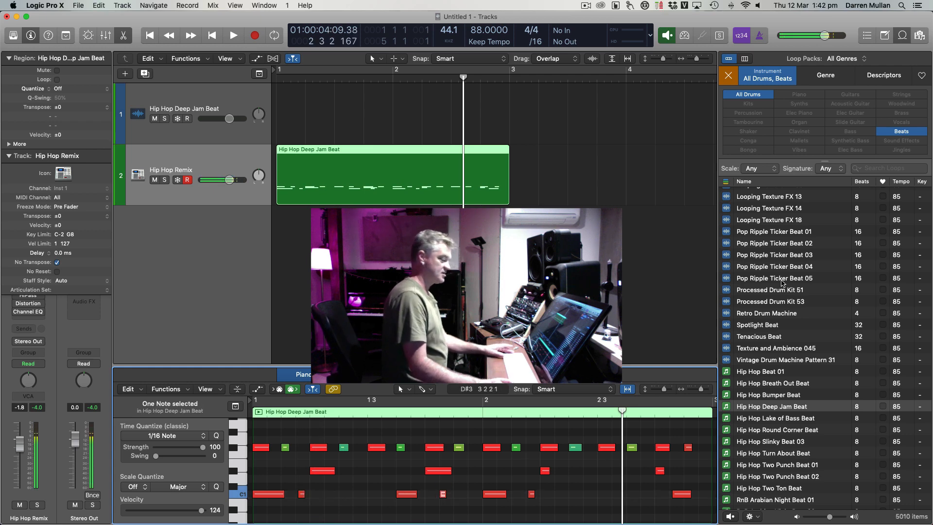
left_click(364, 173)
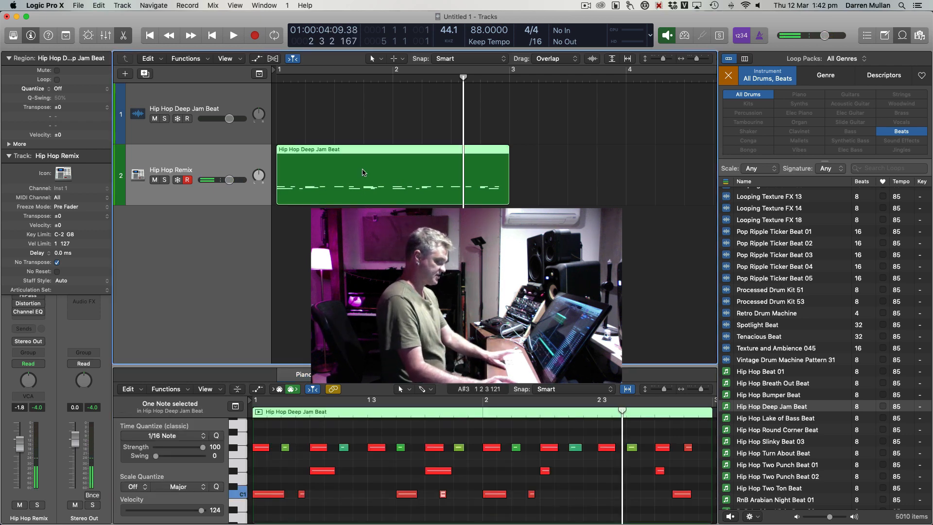
key("l")
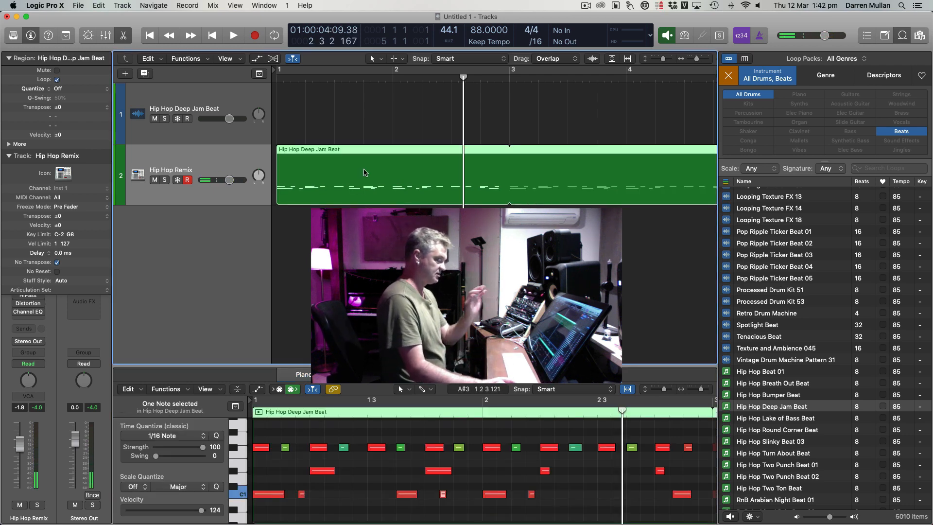
Replace the drum filters with the Bass instrument filter, sort by ascending tempo and look through the loops around 85 to 87 BPM.
left_click(726, 76)
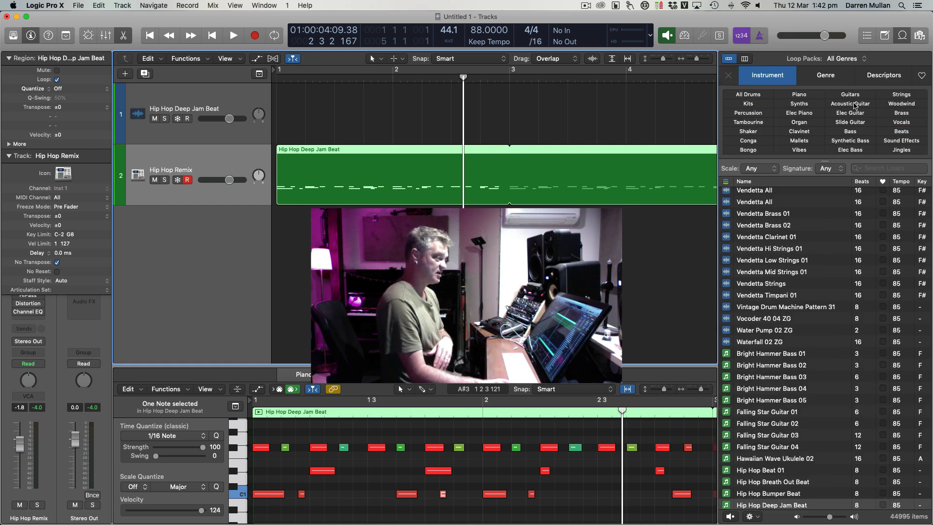
left_click(849, 131)
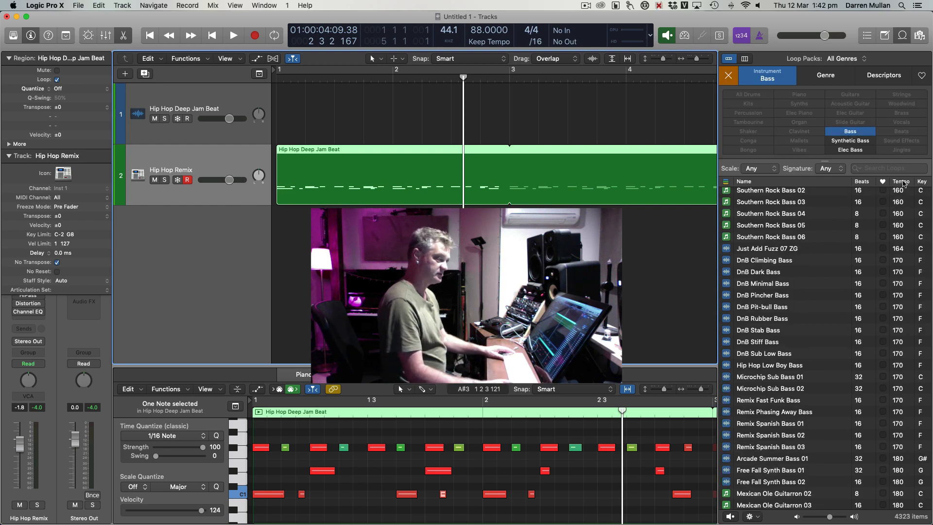
left_click(901, 181)
scroll(804, 290, "up", 15)
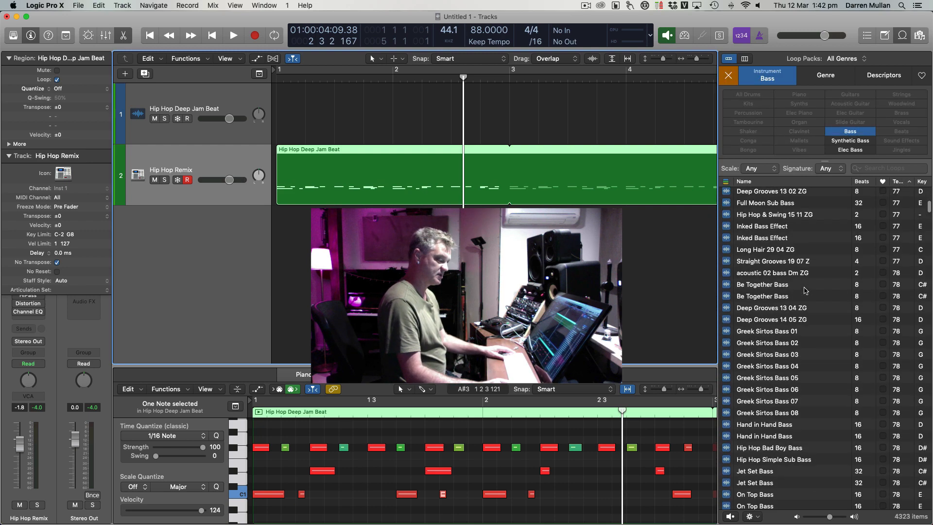
scroll(804, 290, "down", 10)
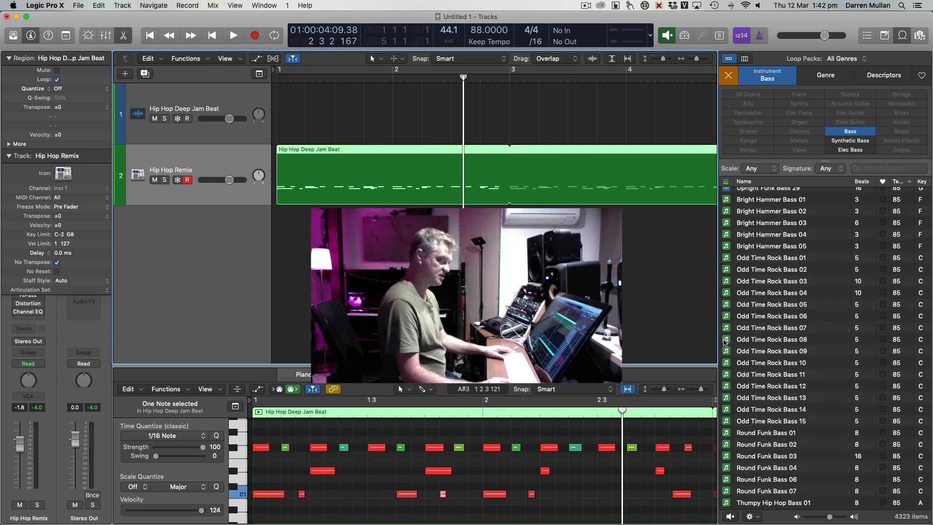
scroll(733, 381, "down", 15)
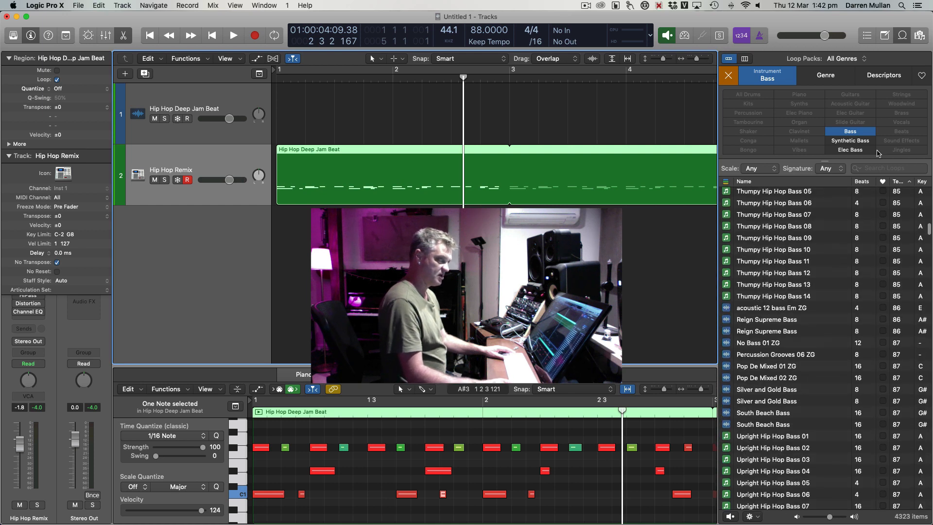
Narrow the bass loops to the Hip Hop and Hip Hop/R&B genres.
left_click(836, 75)
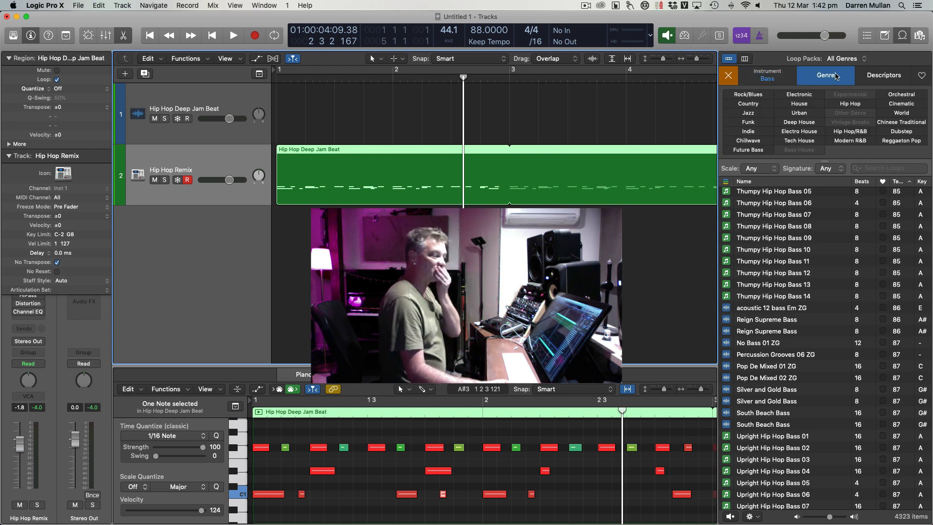
left_click(851, 105)
left_click(850, 131)
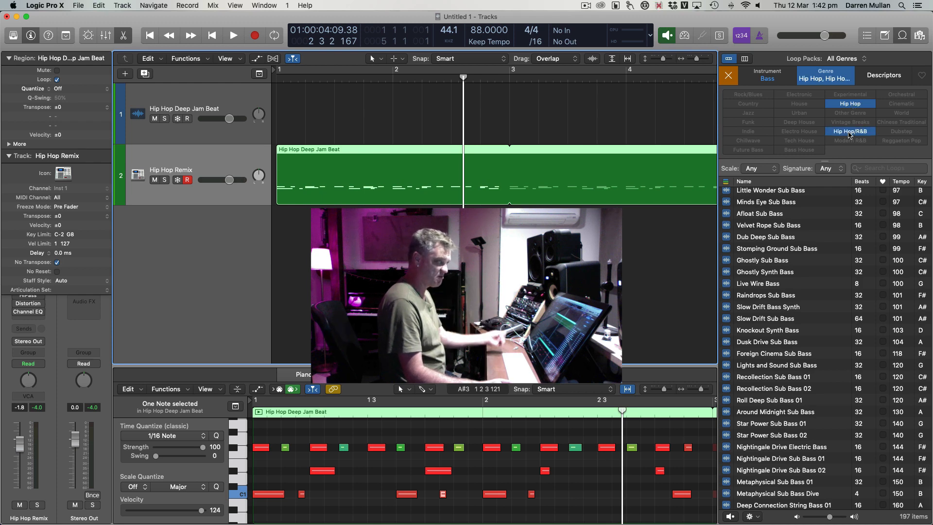
Preview the Slow Drift, Stomping Ground, Dub Deep, Dusk Drive, Lights and Sound, and Roll Deep 01 sub bass loops.
left_click(728, 318)
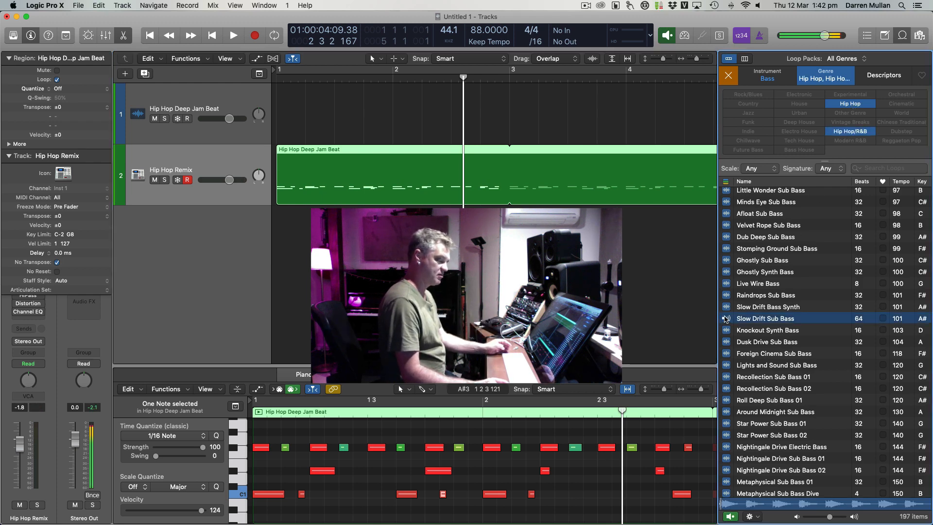
left_click(727, 249)
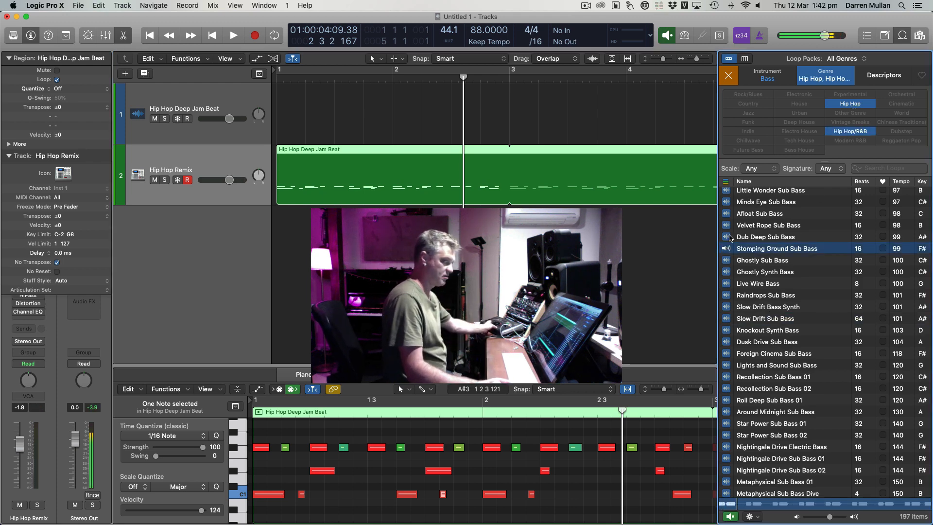
left_click(728, 237)
left_click(728, 341)
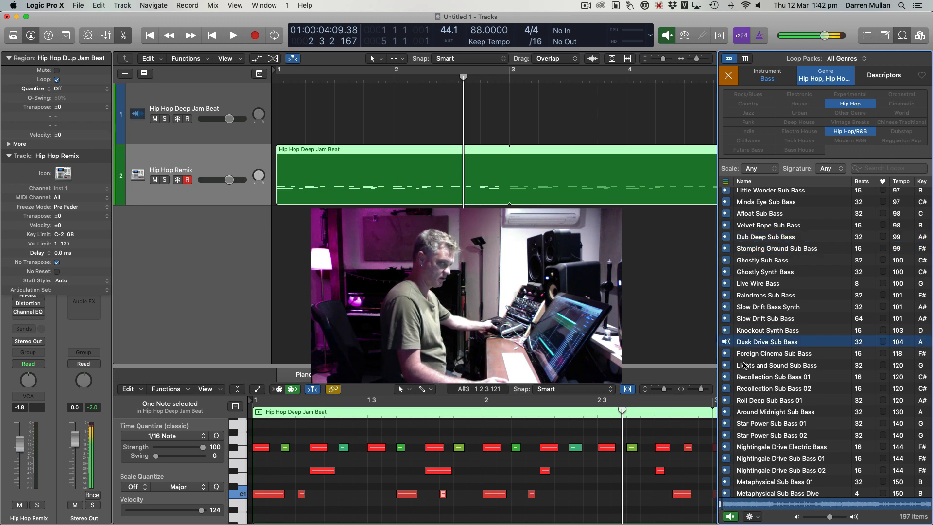
left_click(731, 368)
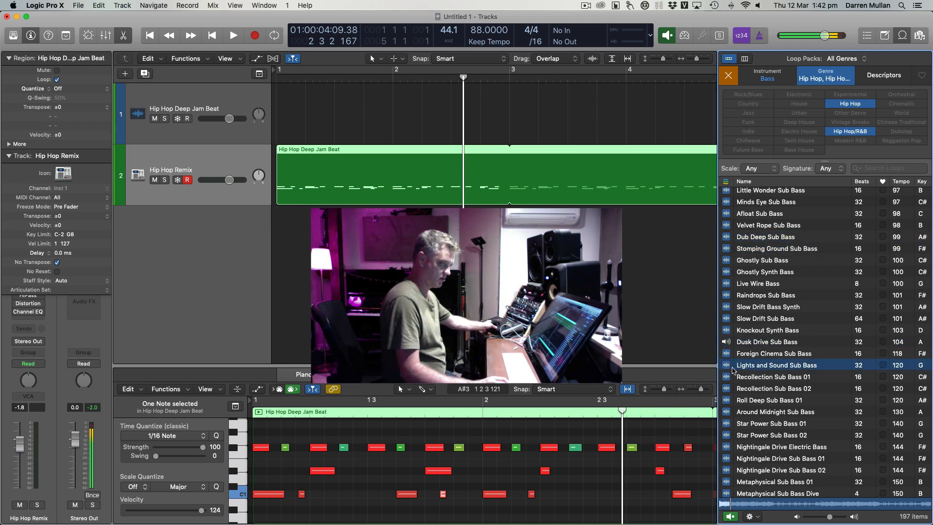
left_click(727, 400)
Preview the Nightingale Drive Electric Bass and Nightingale Drive Sub Bass 01 loops.
scroll(728, 418, "down", 1)
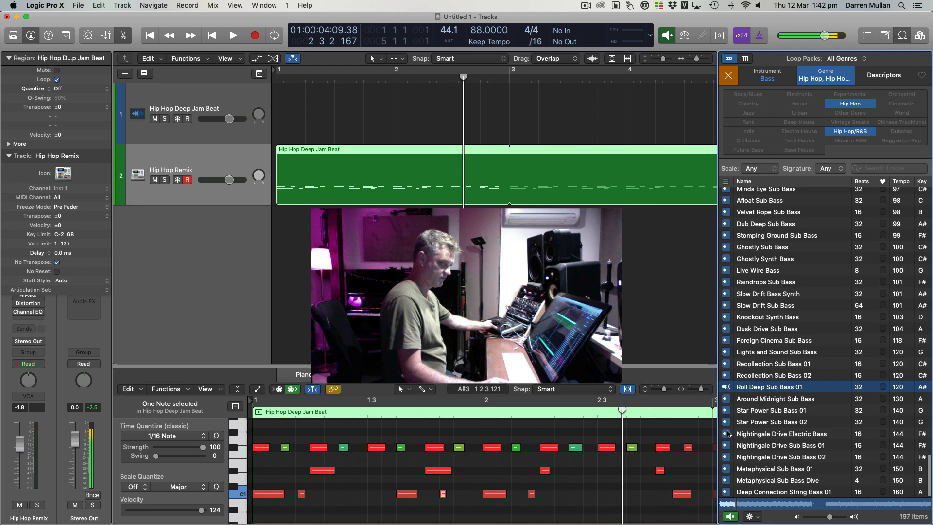
left_click(728, 433)
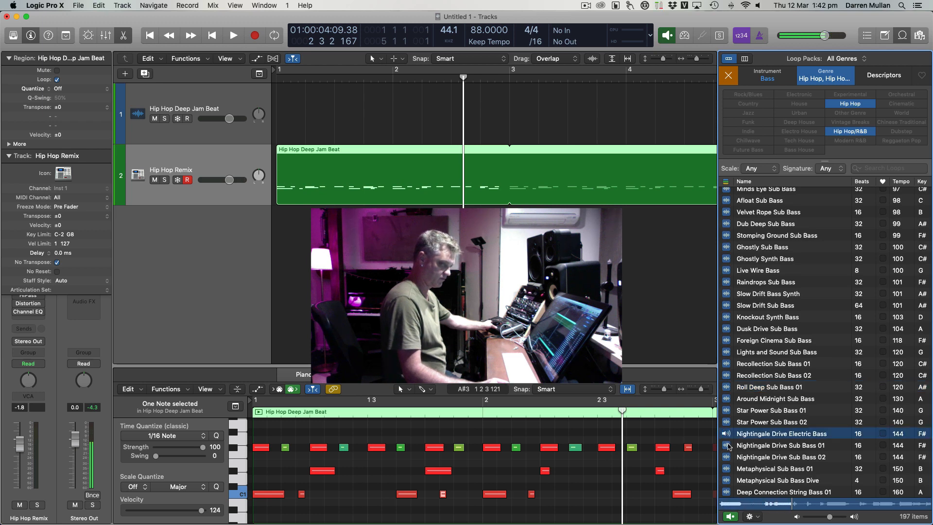
left_click(728, 445)
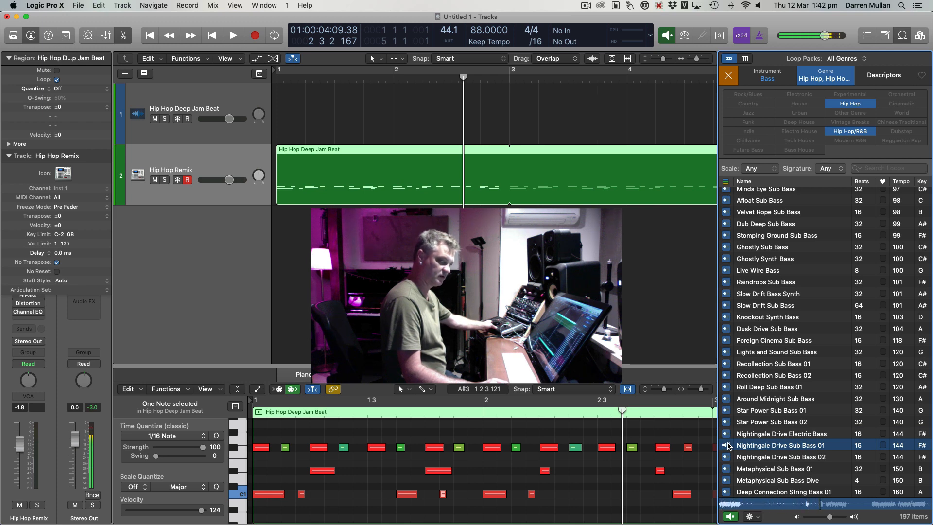
Deselect the drum region and play the looped drum beat from bar 1.
left_click(429, 111)
key("Return")
key("space")
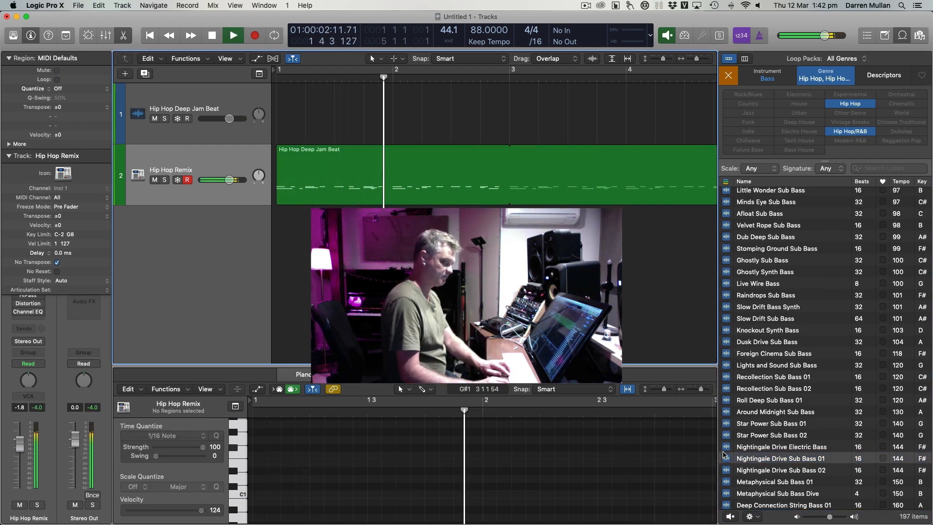
Preview Nightingale Drive Sub Bass 01 against the beat and add the loop on a new track below the drums.
left_click(727, 459)
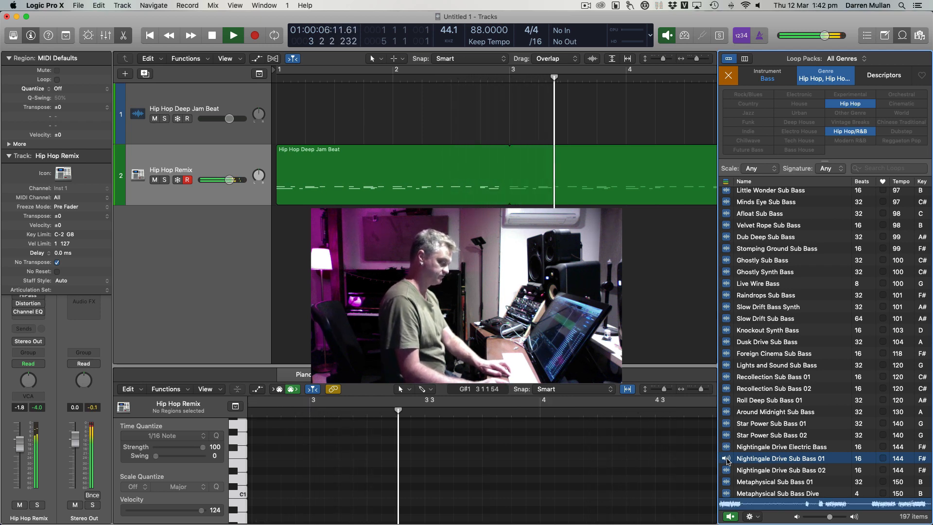
scroll(727, 471, "down", 1)
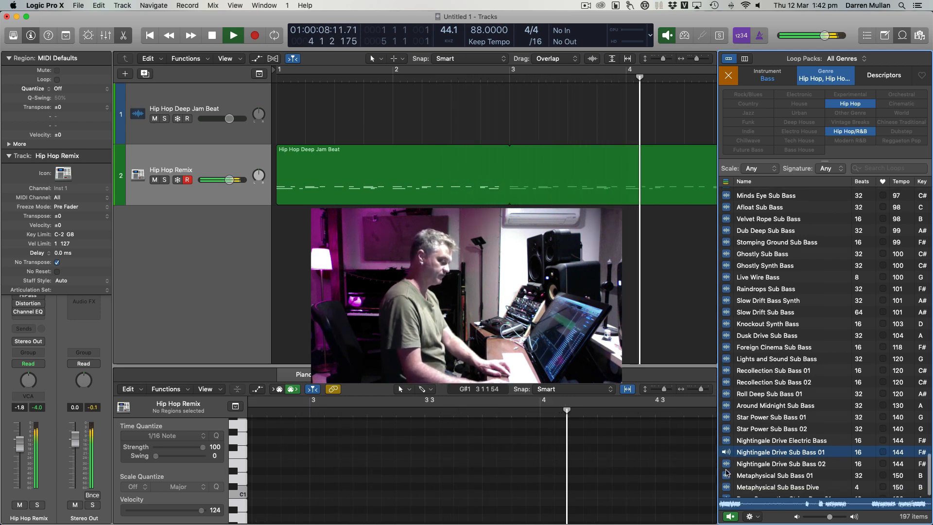
scroll(733, 446, "down", 1)
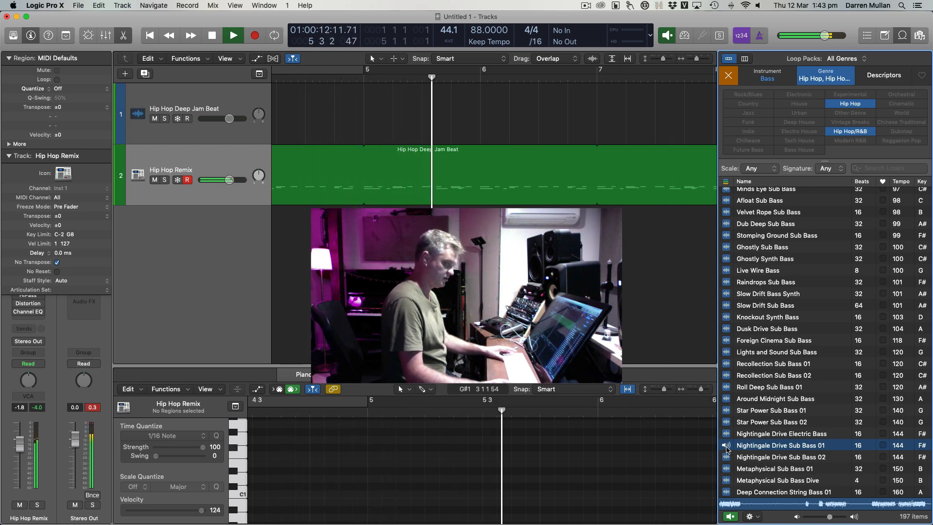
left_click_drag(727, 450, 287, 265)
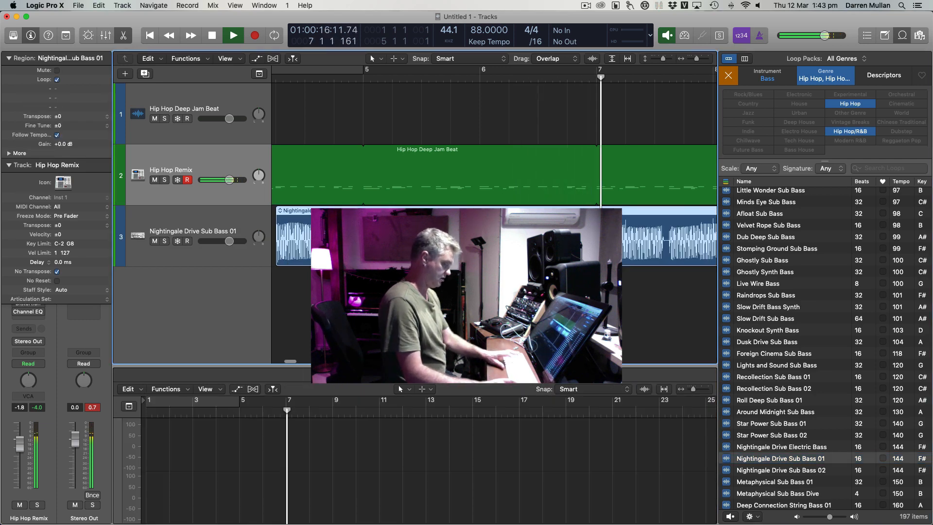
Stop playback and move the Nightingale Drive Sub Bass 01 region to start at bar 1.
key("super+Left")
key("super+Left")
key("space")
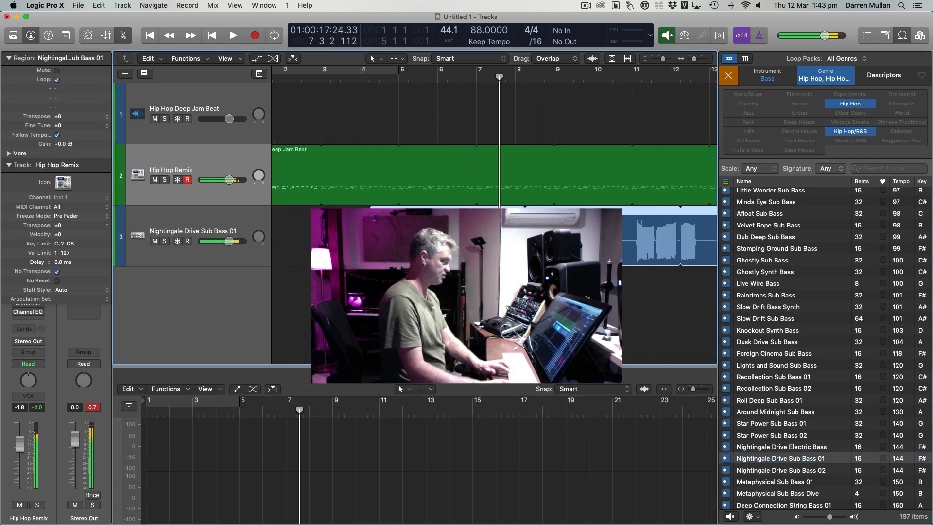
left_click_drag(457, 238, 330, 238)
scroll(358, 238, "left", 3)
Play the drum beat with the sub bass from bar 1, stop, and return the playhead to the start.
key("comma")
key("comma")
key("comma")
key("comma")
key("comma")
key("comma")
key("comma")
key("space")
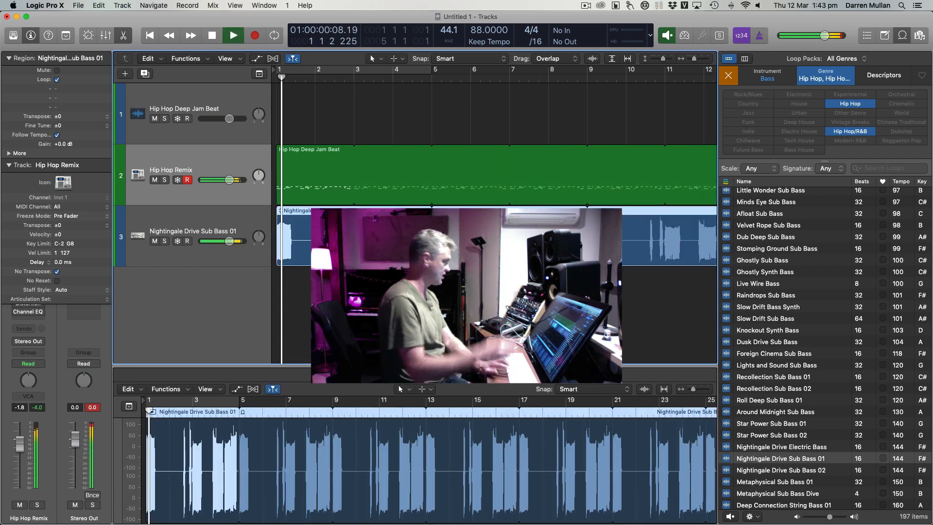
key("space")
key("comma")
key("super+Up")
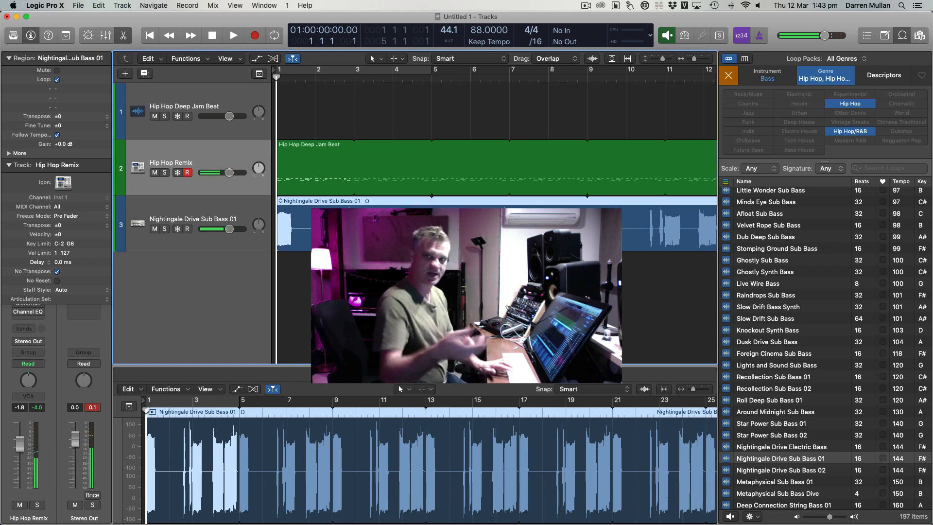
key("super+Up")
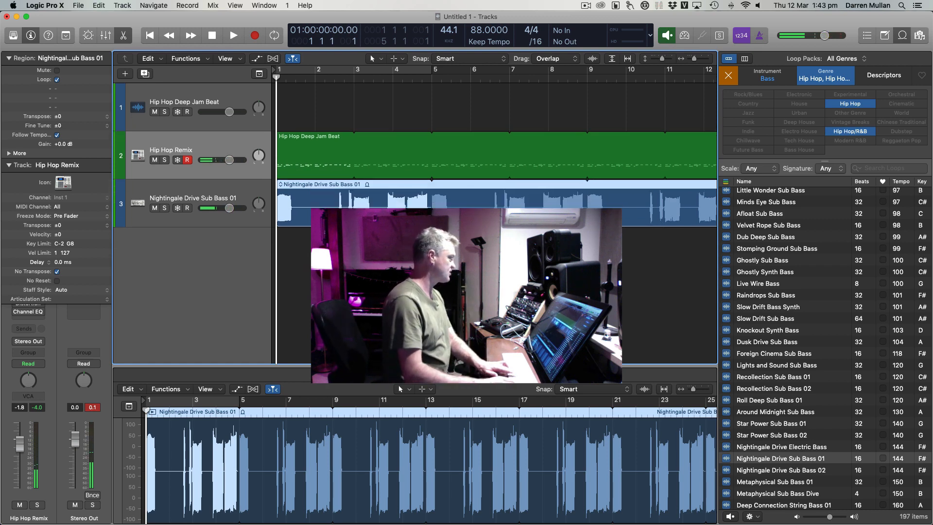
Clear the bass and hip hop loop filters, then list only Guitars loops sorted by key.
left_click(731, 76)
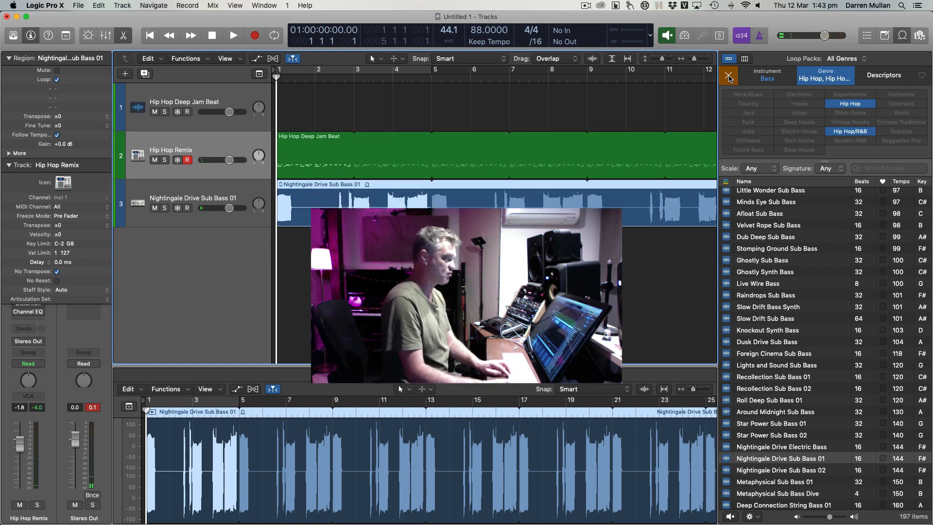
left_click(767, 77)
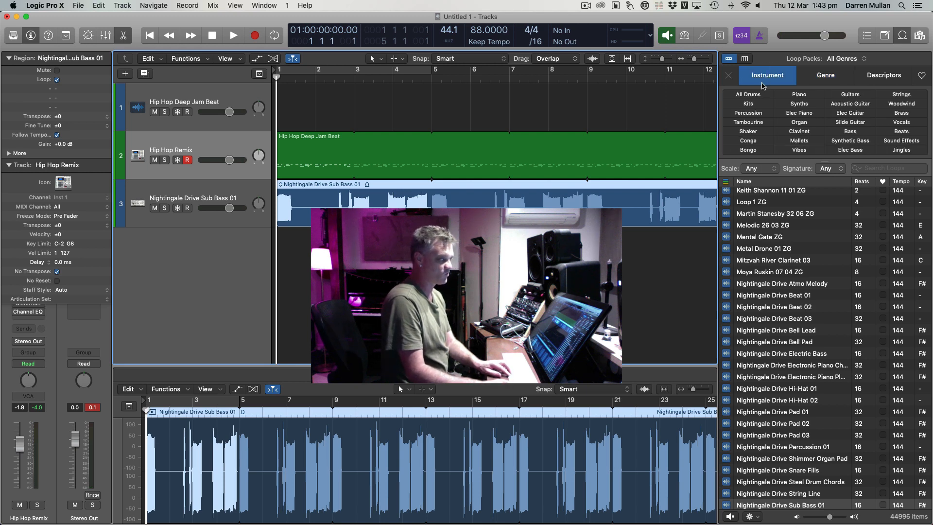
left_click(846, 96)
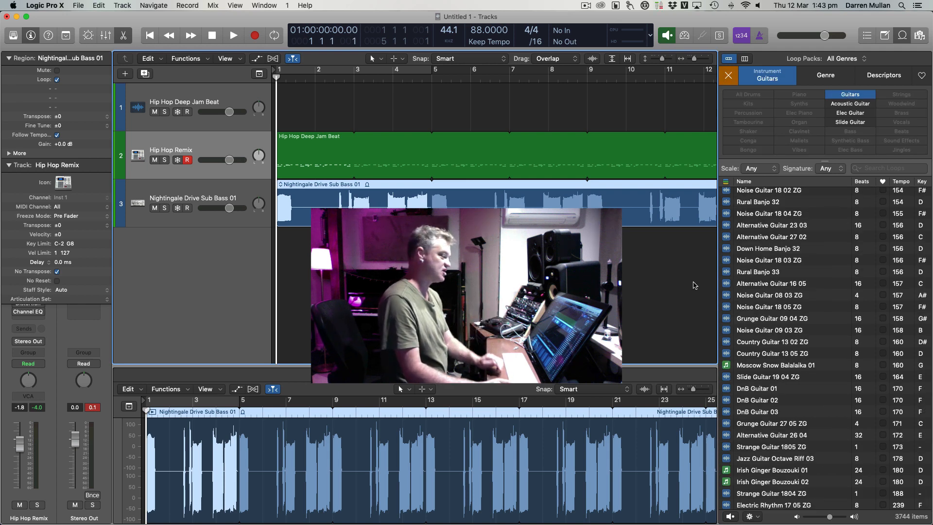
left_click(903, 182)
left_click(923, 182)
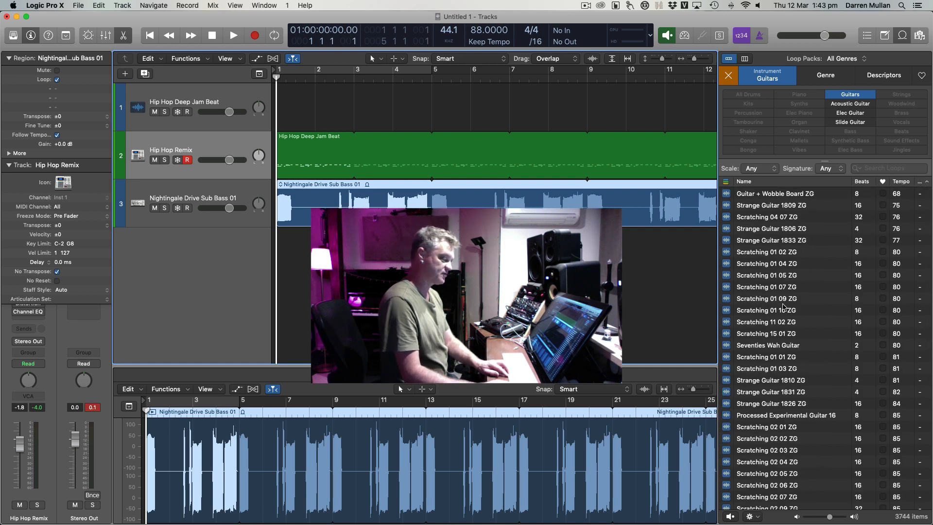
Browse the guitar loops in G near 88 BPM and preview Alternative Arpeggio 05 on its own.
scroll(783, 306, "down", 20)
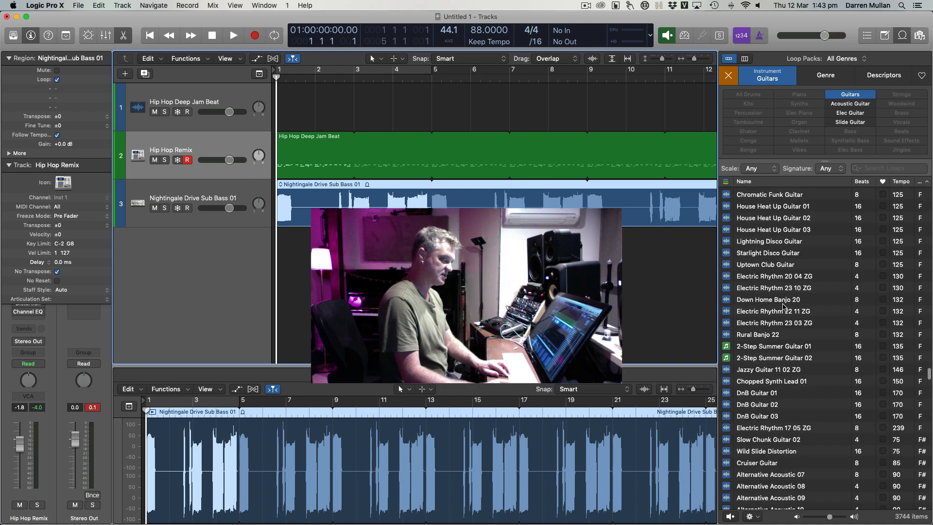
scroll(783, 306, "down", 20)
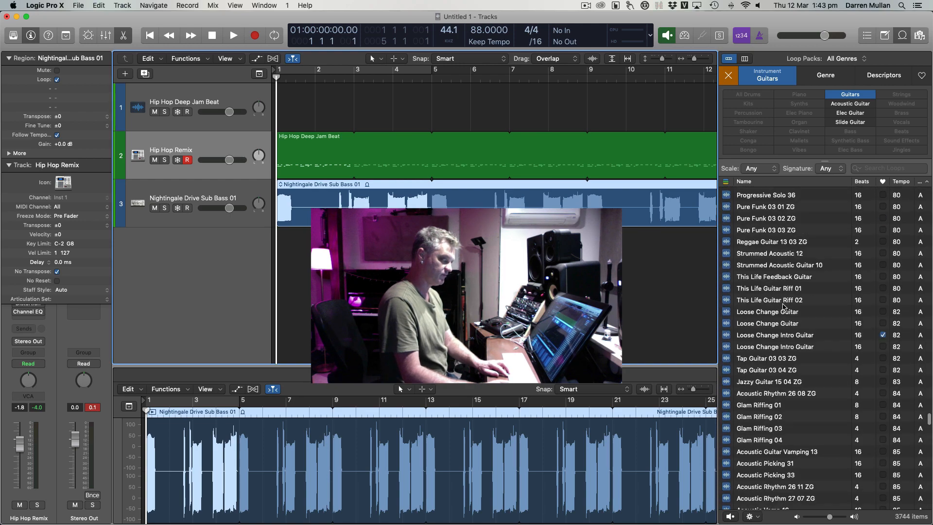
scroll(783, 306, "down", 20)
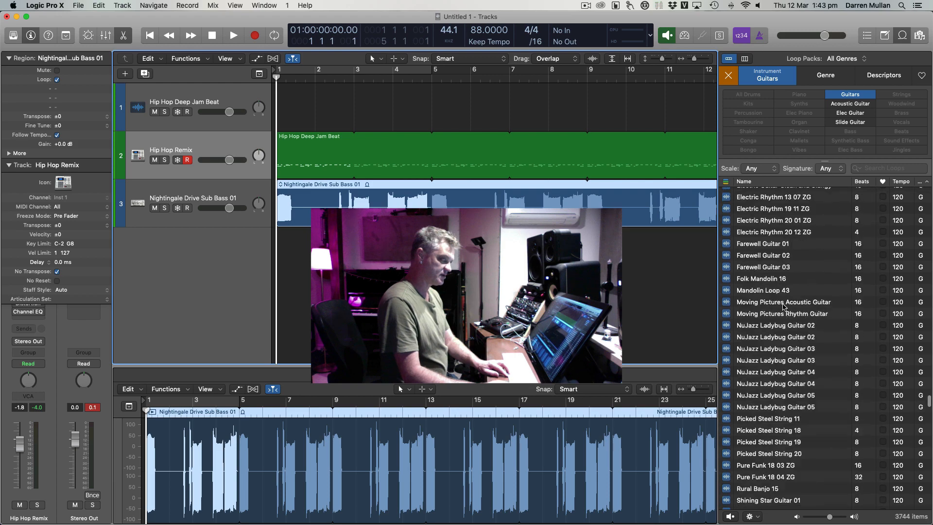
scroll(783, 306, "up", 15)
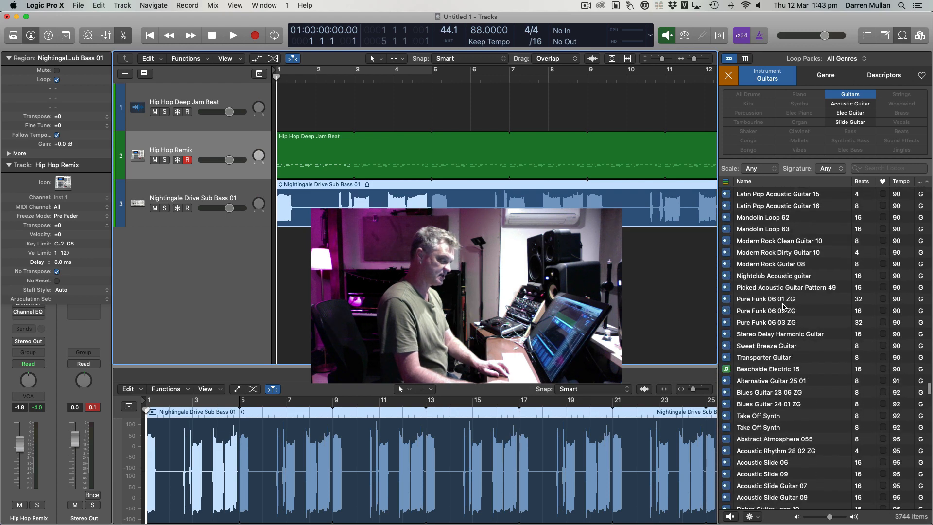
scroll(783, 305, "up", 10)
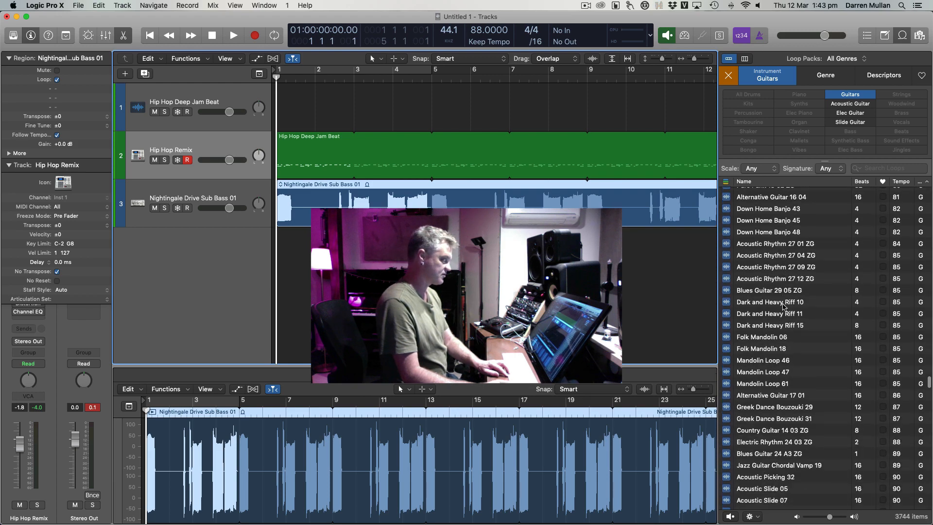
scroll(783, 306, "down", 10)
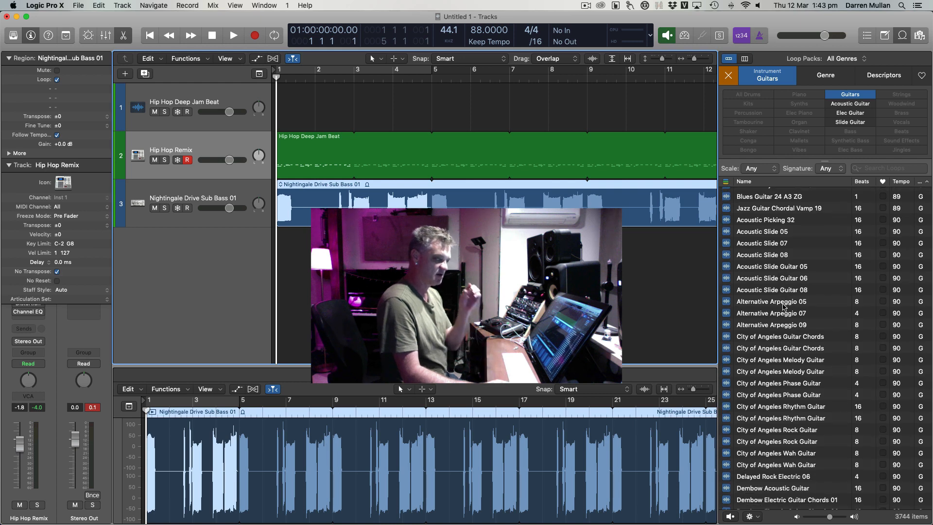
left_click(729, 304)
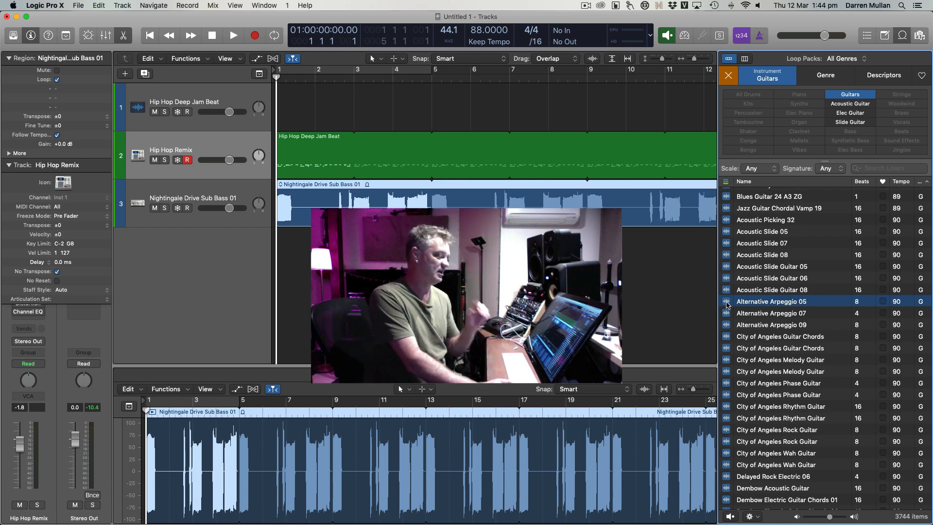
left_click(725, 302)
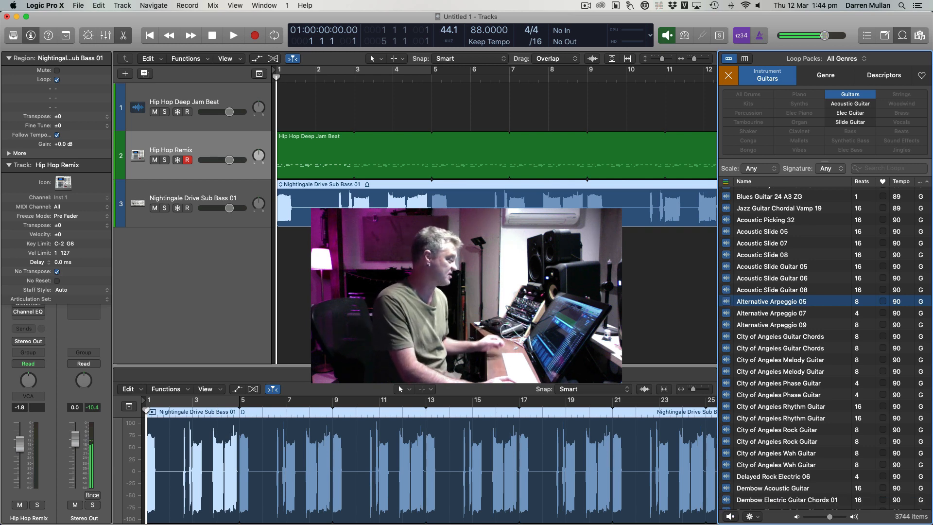
Preview Alternative Arpeggio 05 against the playing drums and bass, with the loop preview volume slightly lowered.
left_click(524, 292)
key("space")
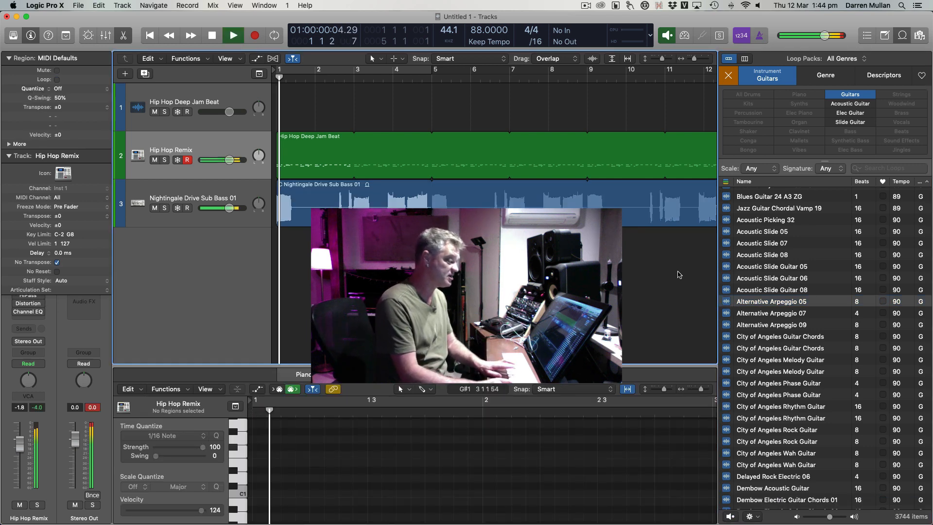
left_click(725, 302)
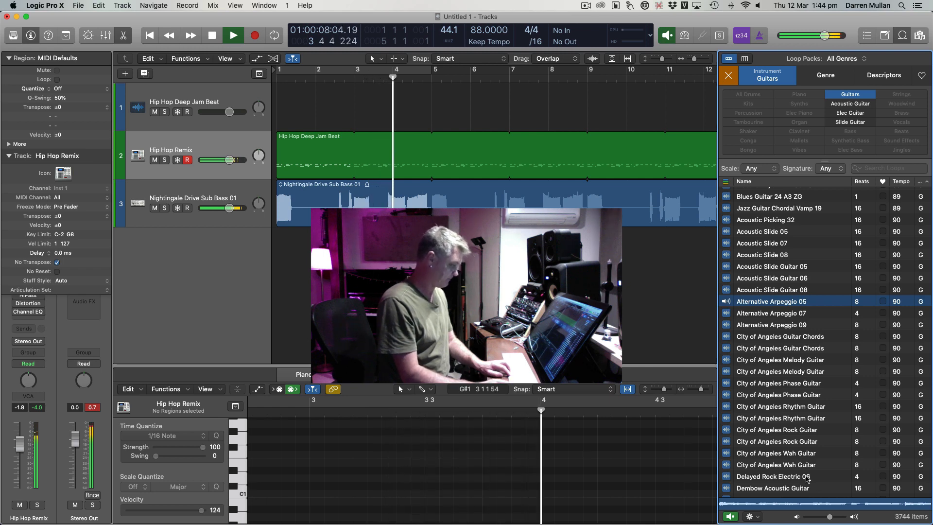
left_click_drag(829, 516, 823, 516)
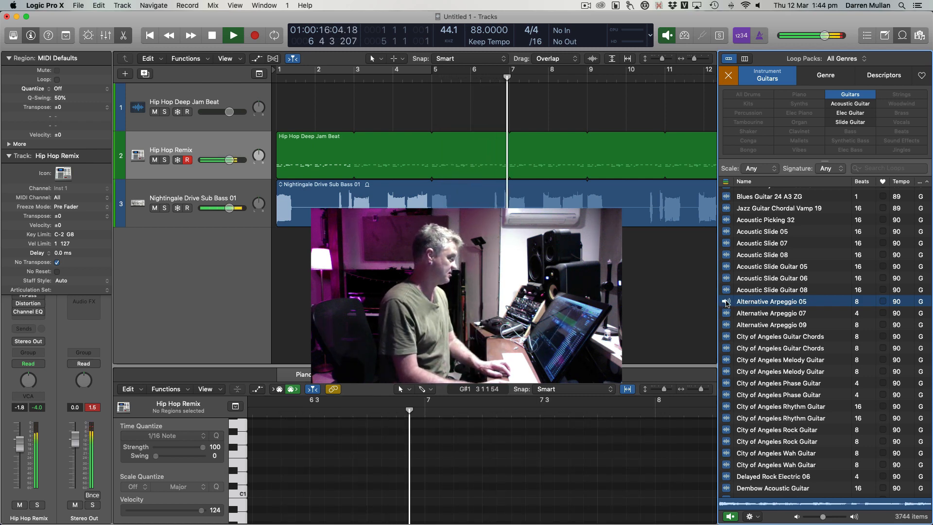
Place Alternative Arpeggio 05 on a new track at bar 1, and clear the Guitars loop filter.
left_click_drag(727, 303, 282, 280)
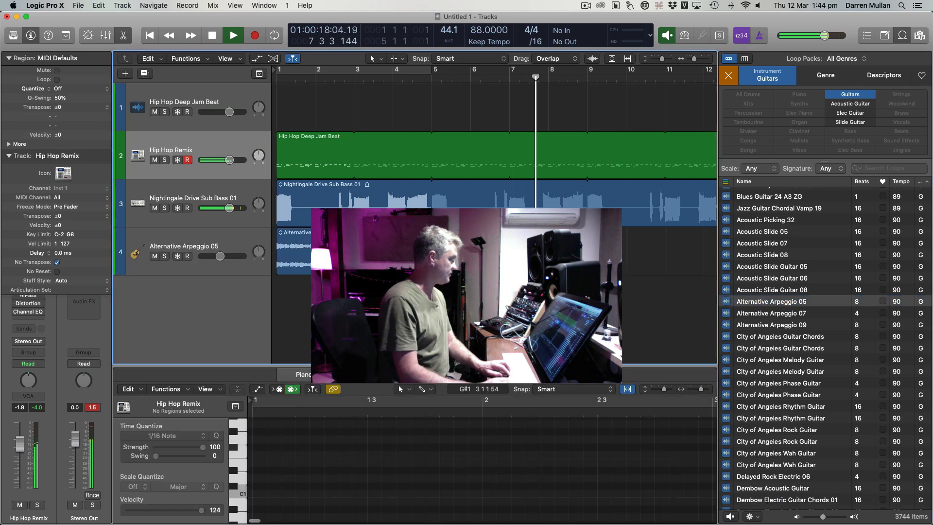
left_click(728, 76)
key("space")
left_click(414, 99)
key("z")
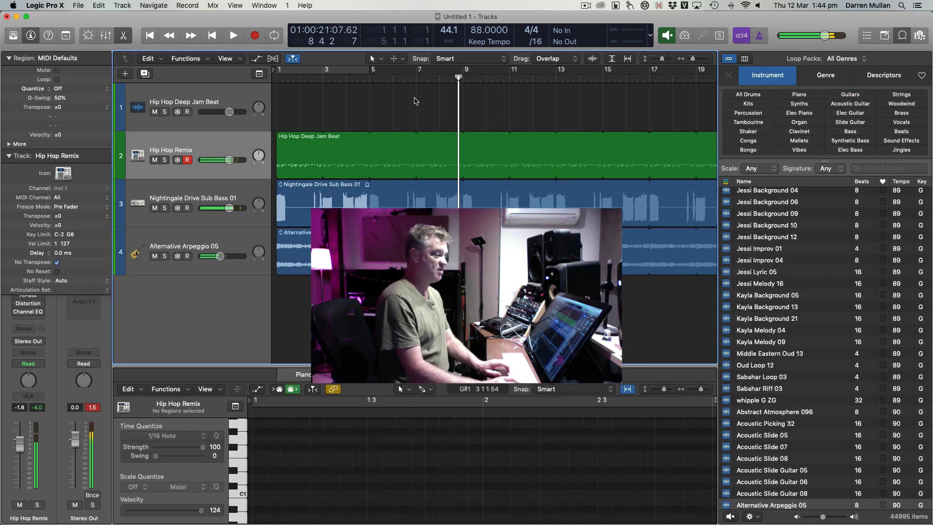
Create a new software instrument track below Hip Hop Remix and collapse its track details.
left_click(122, 6)
left_click(134, 37)
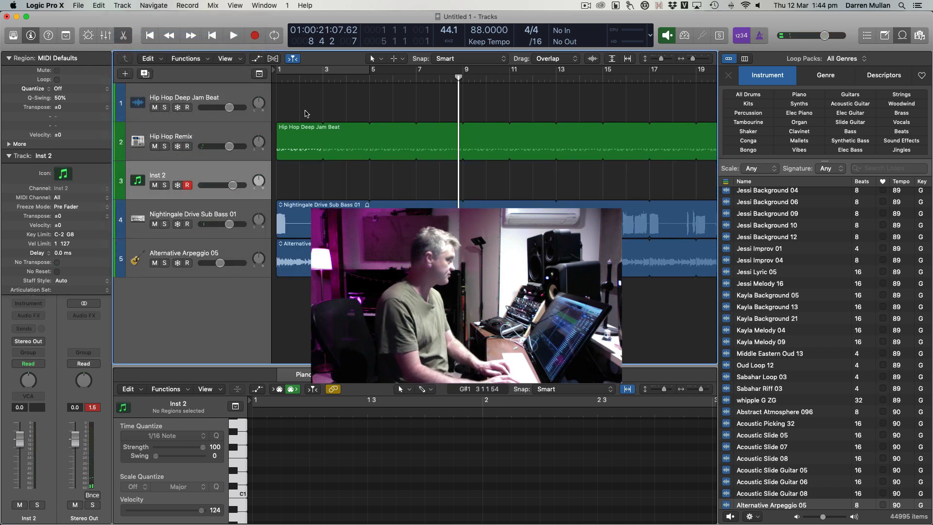
left_click(9, 156)
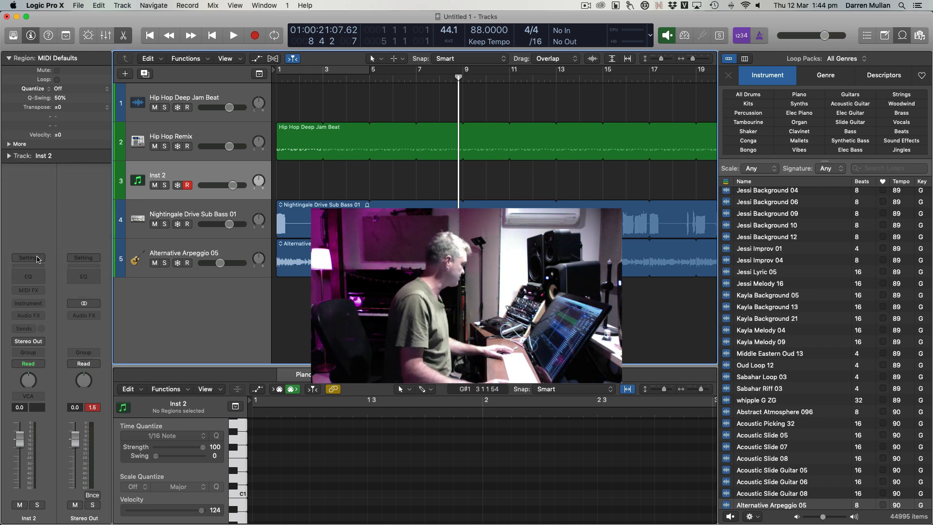
Load the Vintage Electric Piano patch Bright Mk II Blackface onto the new instrument track.
left_click(13, 38)
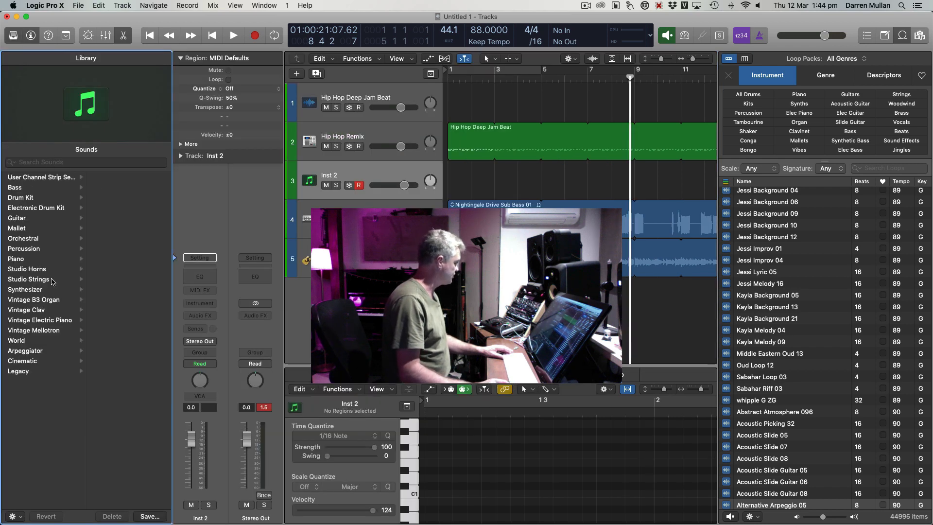
left_click(47, 262)
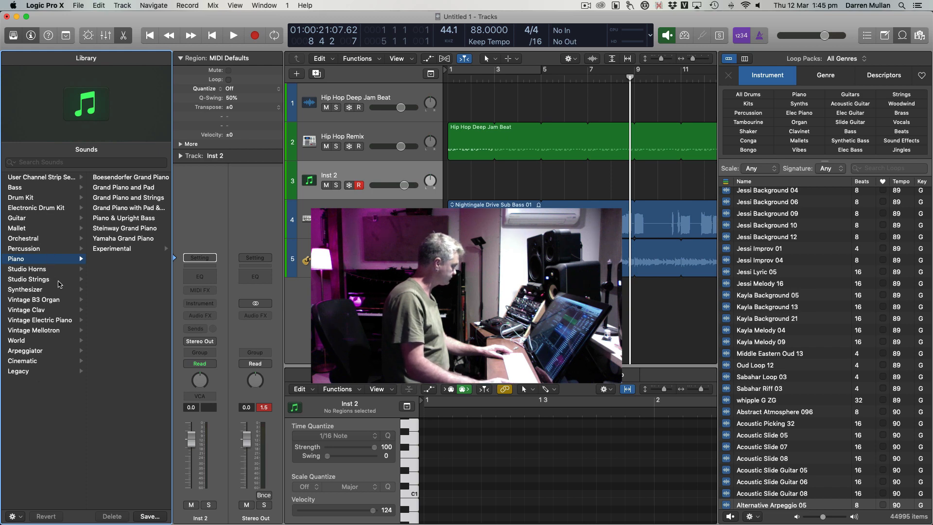
left_click(64, 321)
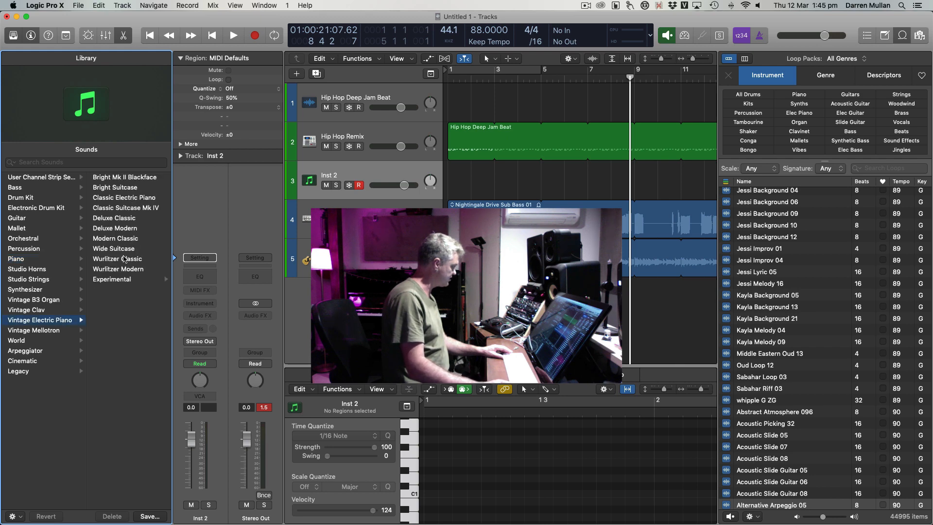
left_click(119, 179)
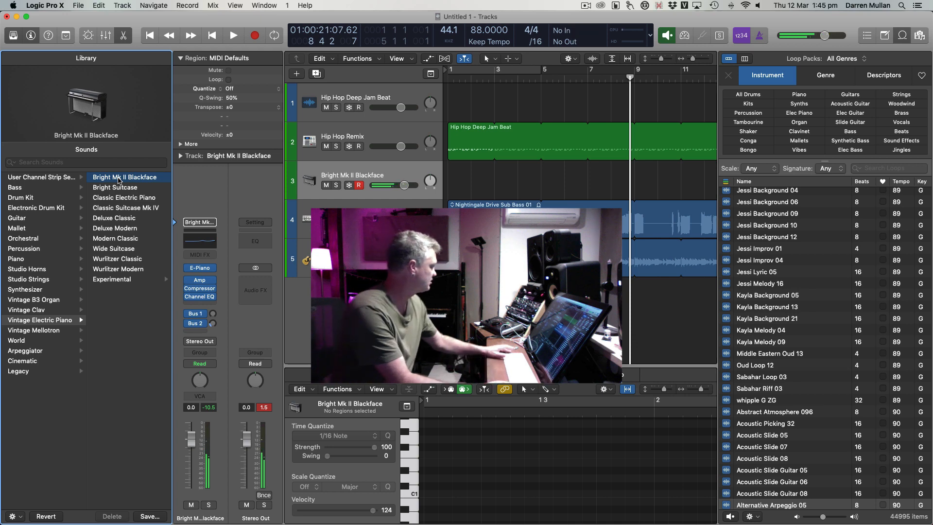
left_click(15, 36)
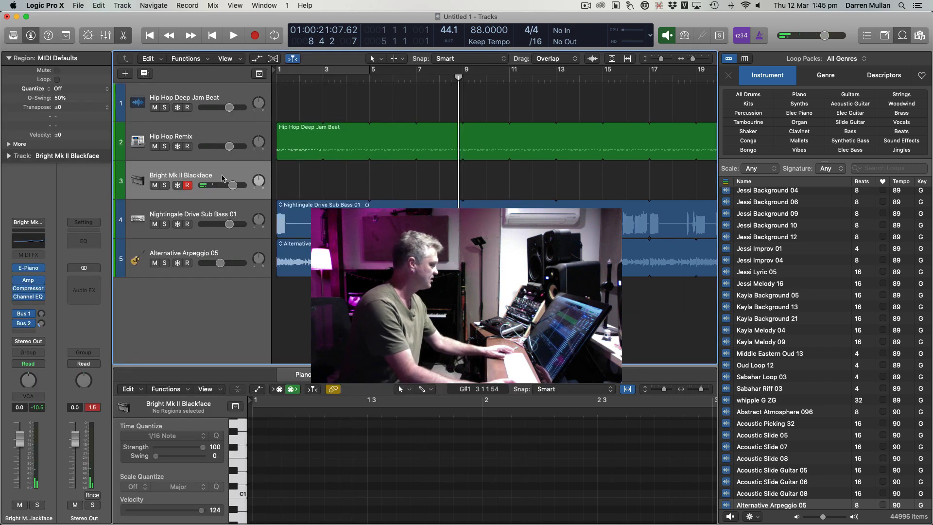
With Low Latency Mode turned on and the loop browser hidden, play the arrangement from bar 1 to try the electric piano along.
key("Return")
left_click(684, 36)
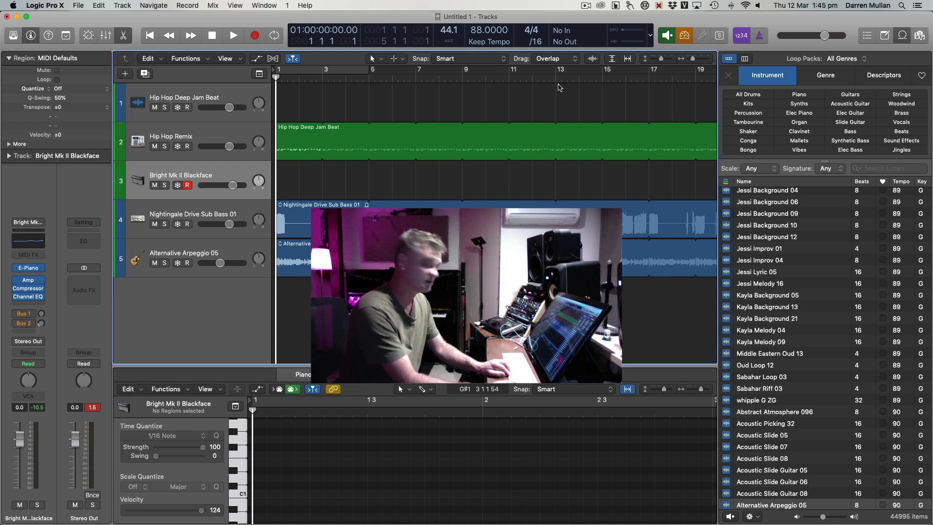
left_click(904, 37)
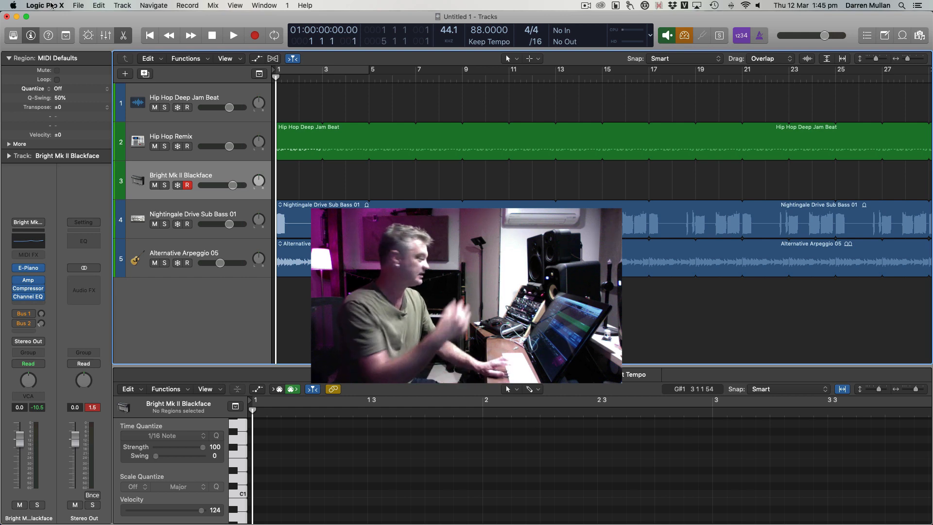
key("space")
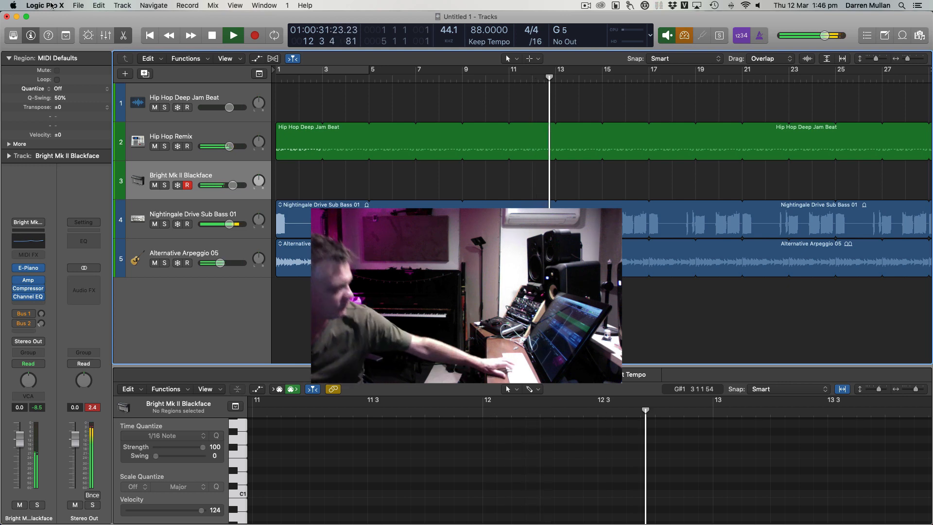
Capture the electric piano performance just played as a region on the Bright Mk II Blackface track, and bring the stopped playhead back to bar 5.
key("shift+r")
key("space")
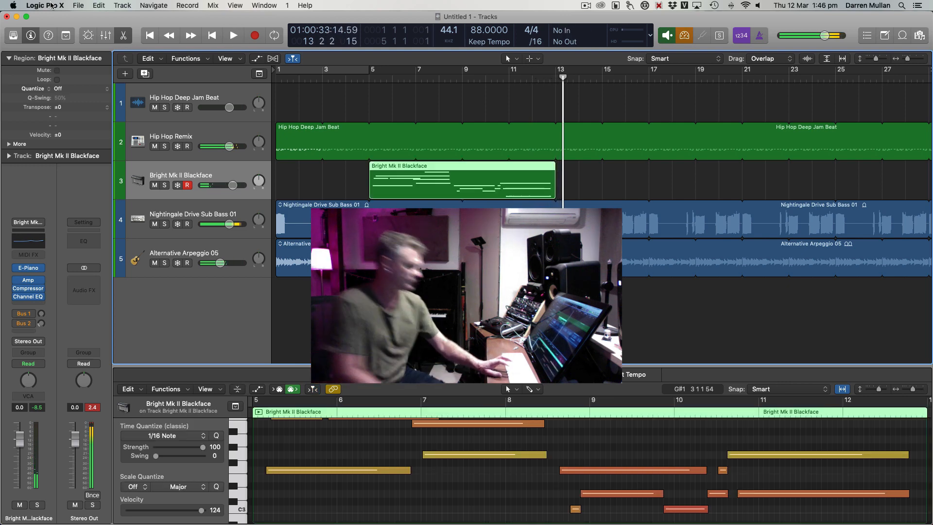
key("comma")
key("comma")
key("comma")
key("comma")
key("comma")
key("comma")
key("comma")
key("comma")
key("comma")
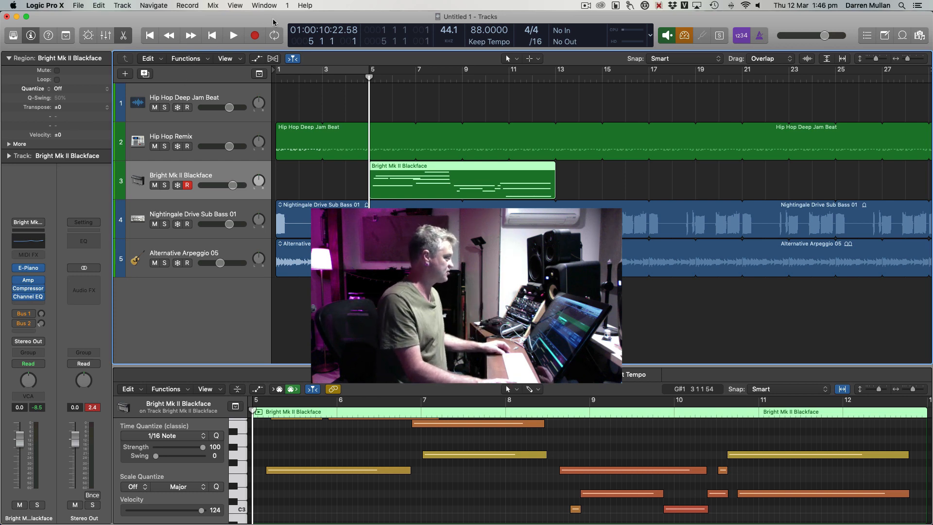
Customize the control bar to include the capture recording control in the transport, and deselect all regions.
right_click(731, 49)
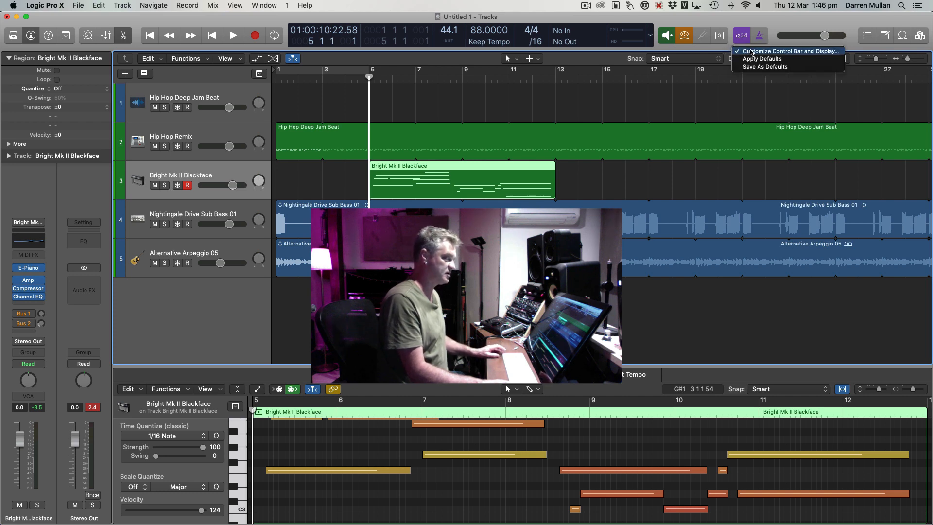
left_click(749, 49)
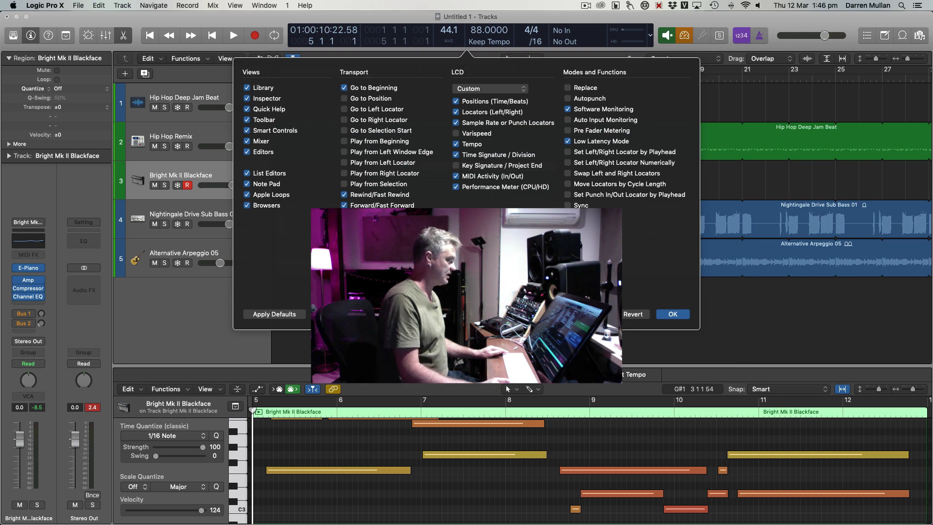
left_click(344, 259)
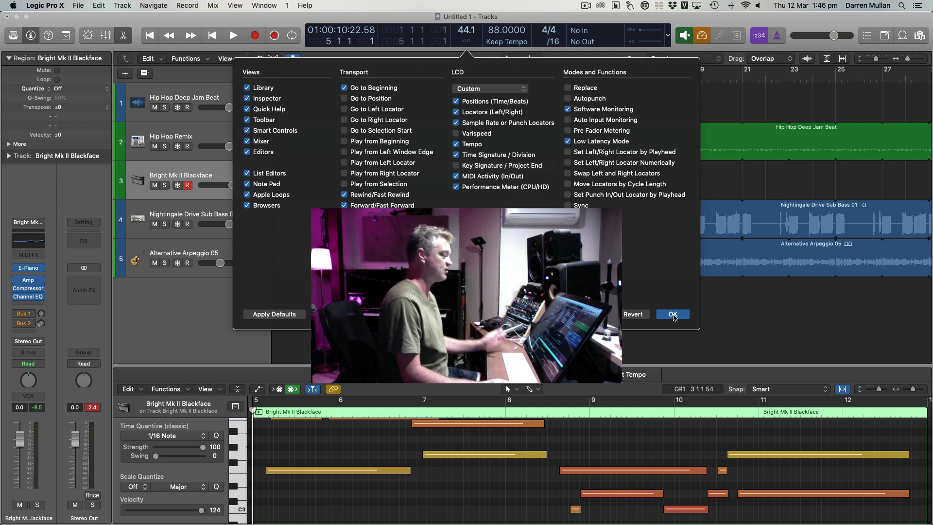
left_click(673, 314)
left_click(496, 92)
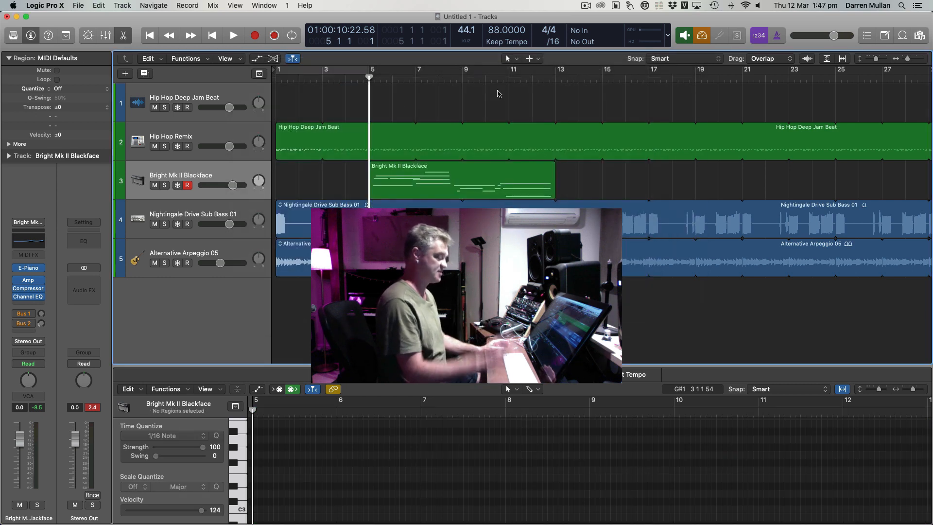
Move the Bright Mk II Blackface region to start at bar 1, with the playhead at the project start.
key("Return")
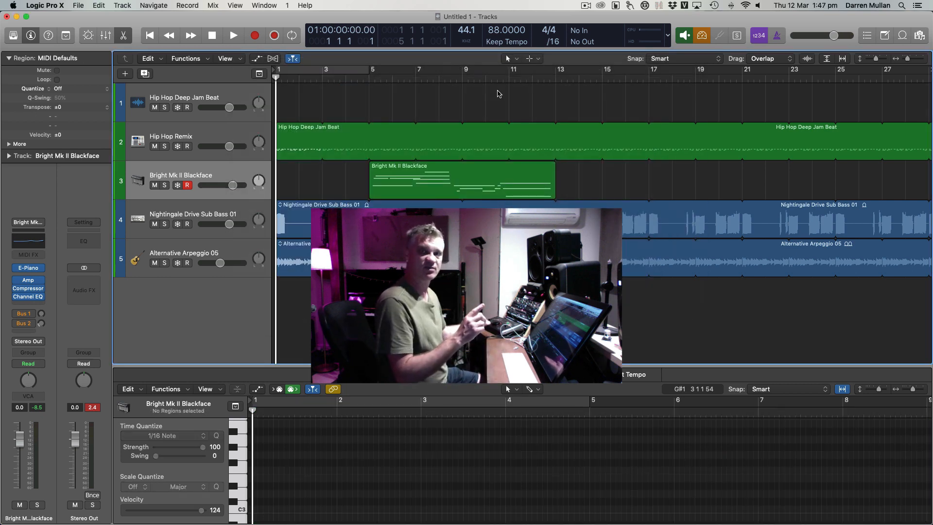
key("super+Left")
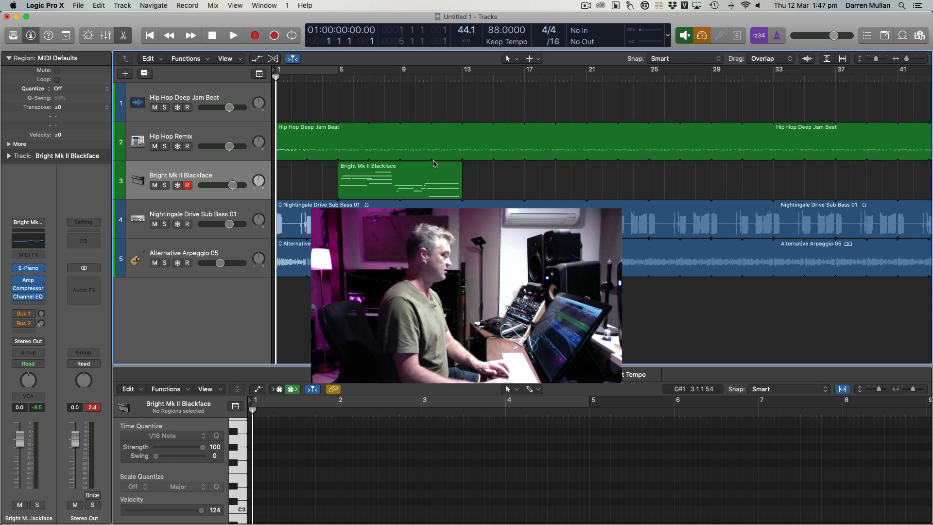
left_click_drag(403, 176, 341, 177)
key("super+Right")
key("super+Right")
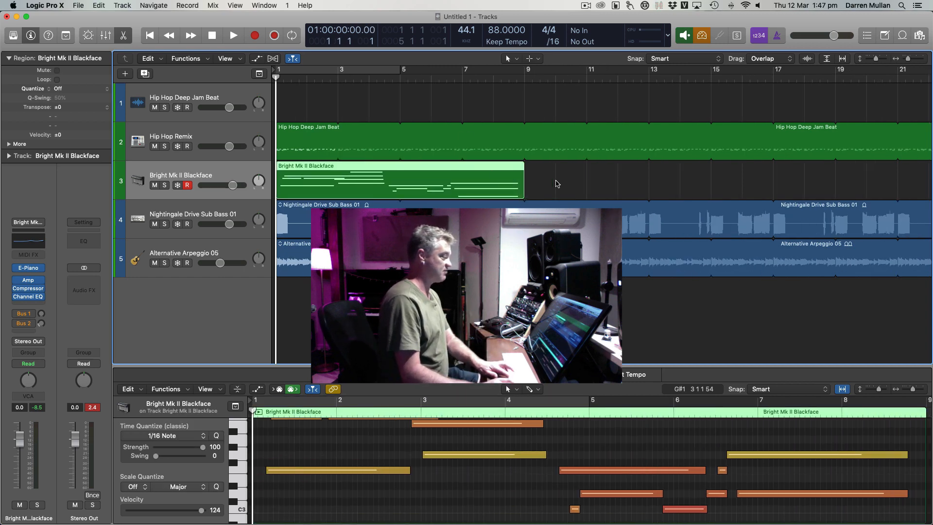
key("super+Right")
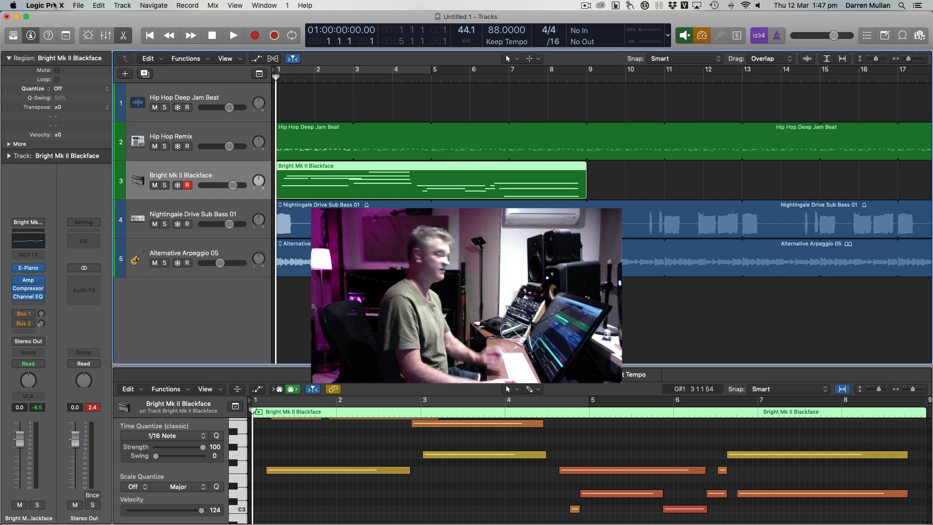
Search the key commands for "capture" and look up the shortcut assigned to Capture as Recording.
left_click(55, 5)
mouse_move(67, 53)
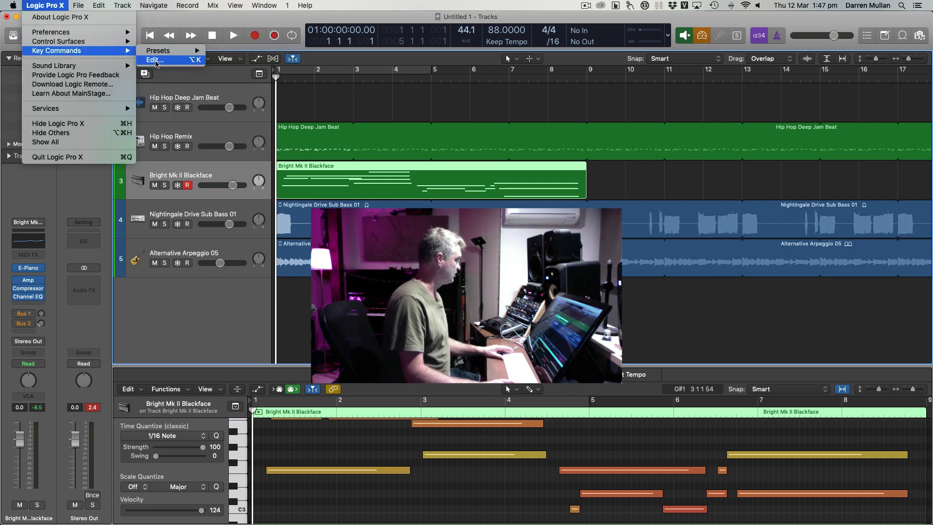
left_click(155, 60)
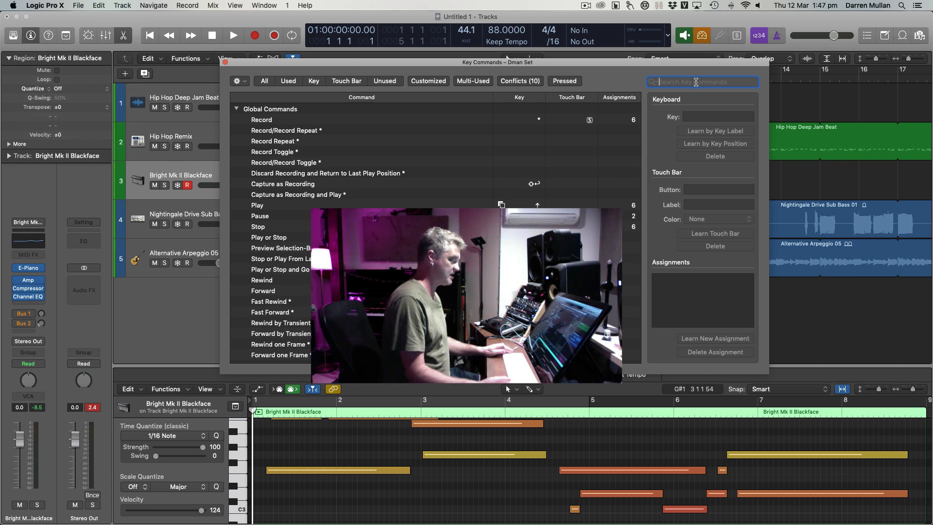
type("capture")
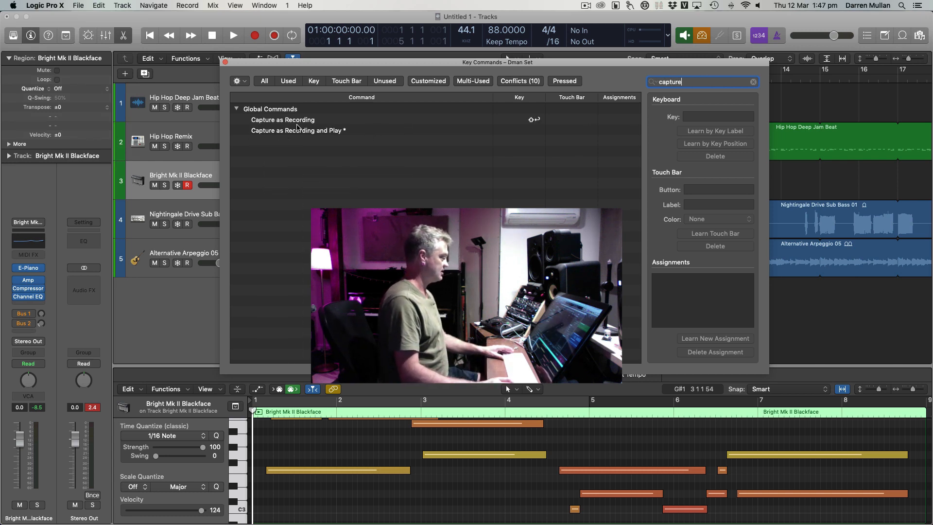
left_click(281, 119)
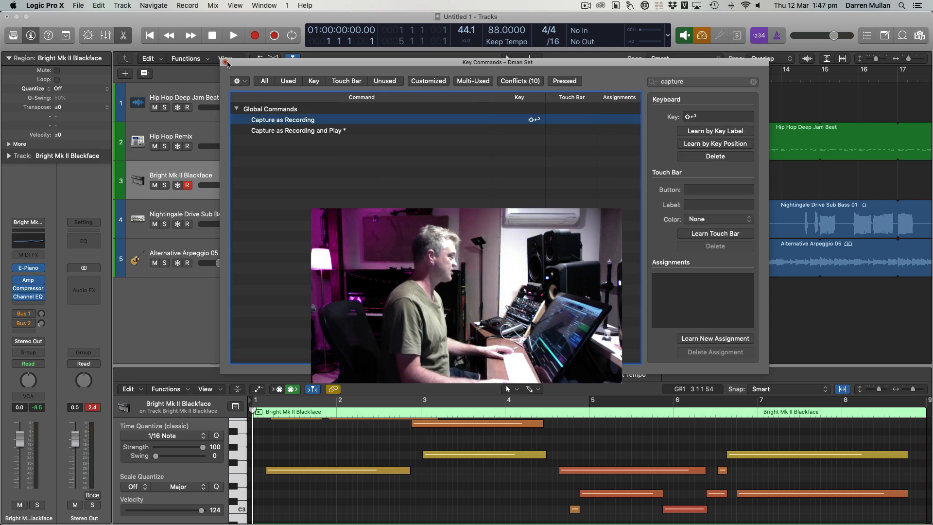
left_click(225, 63)
Quantize the Bright Mk II Blackface region to 1/8 Note.
left_click(401, 185)
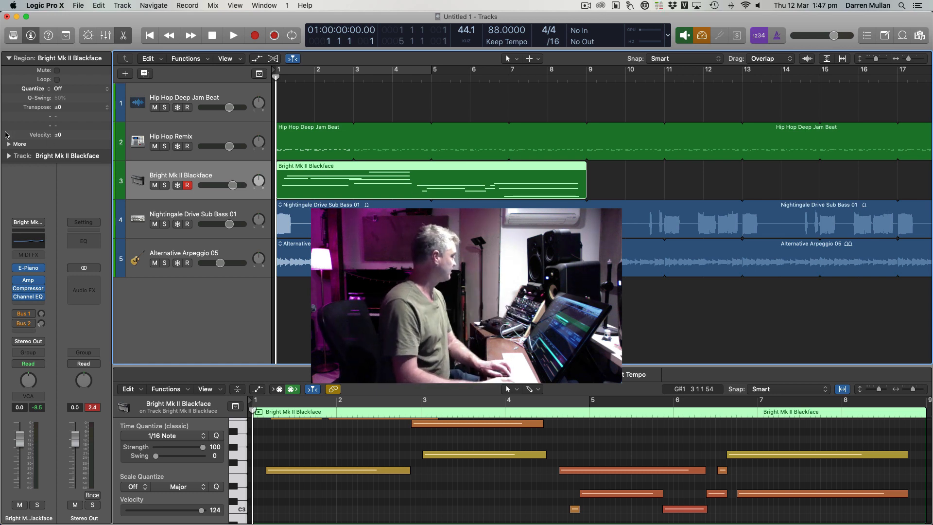
left_click(66, 89)
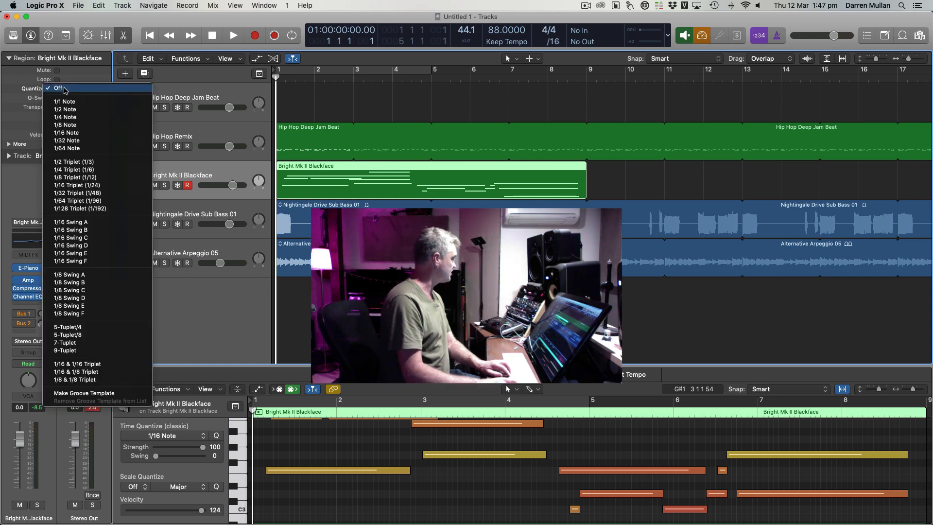
left_click(70, 128)
Play the arrangement from bar 1 to check how the quantized electric piano region sits with the loops.
key("space")
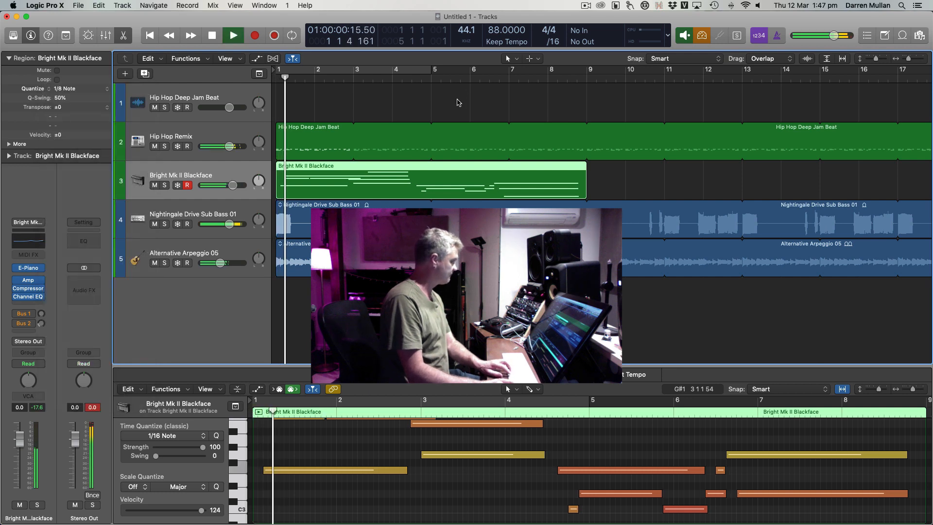
left_click(457, 103)
left_click(443, 171)
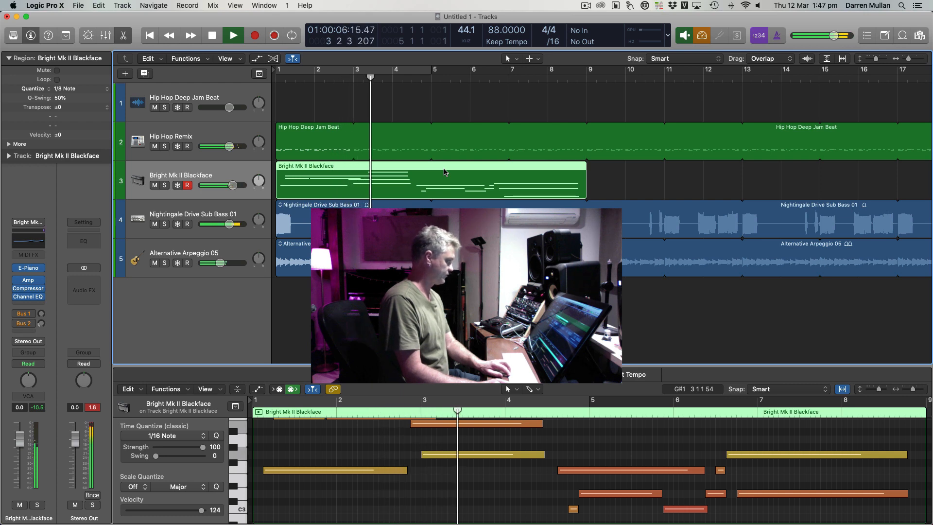
key("super+Down")
key("super+Down")
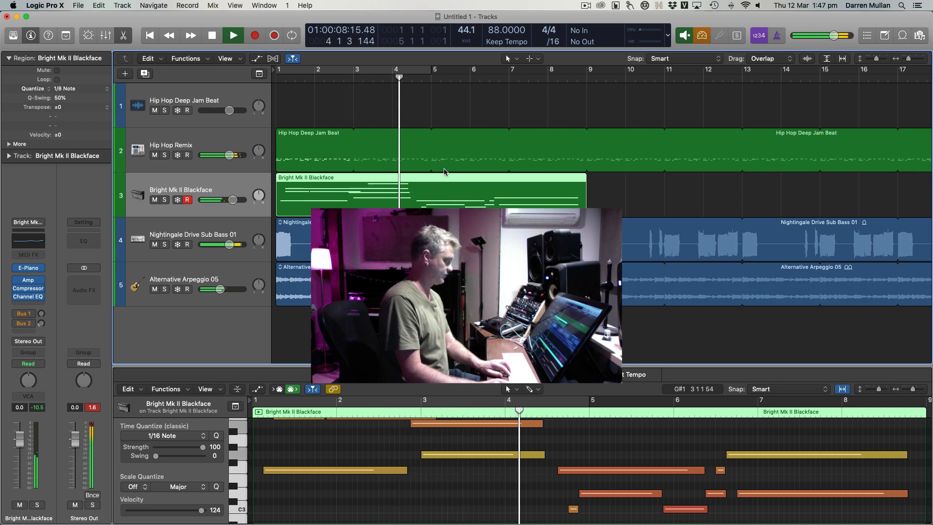
key("super+Left")
key("super+Left")
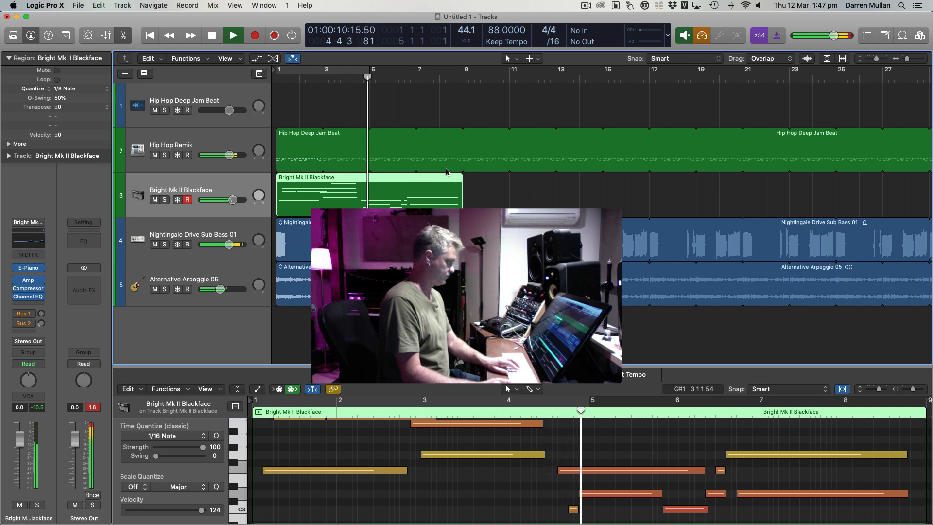
key("super+Left")
key("super+Up")
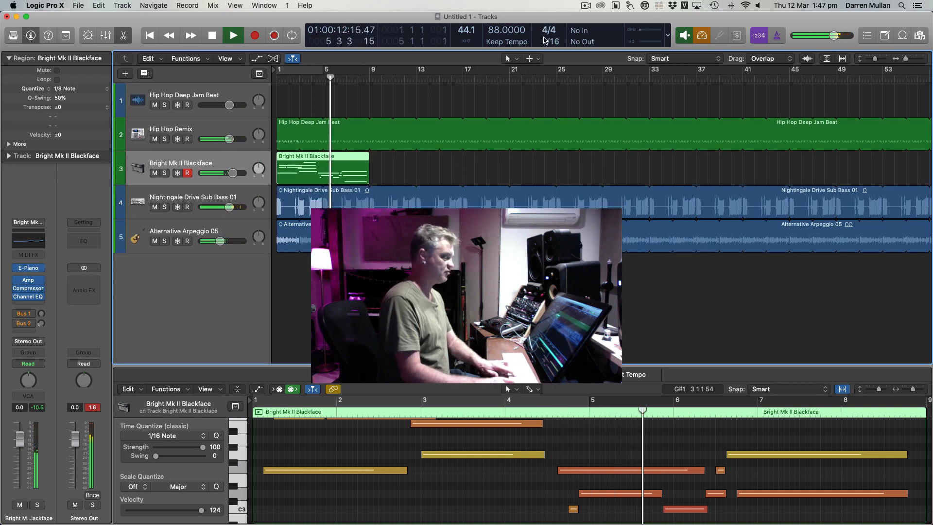
Raise the project tempo to 98 BPM and resume playback.
key("space")
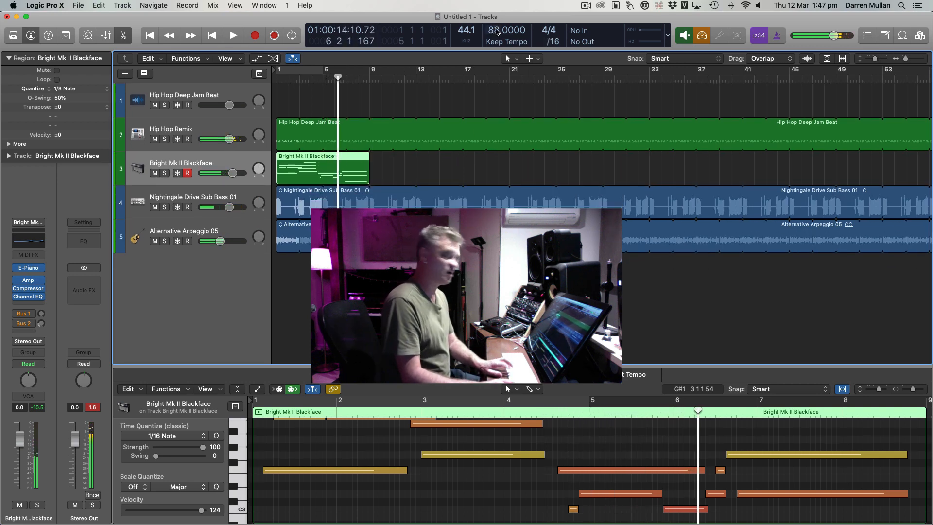
left_click_drag(494, 29, 494, 17)
key("space")
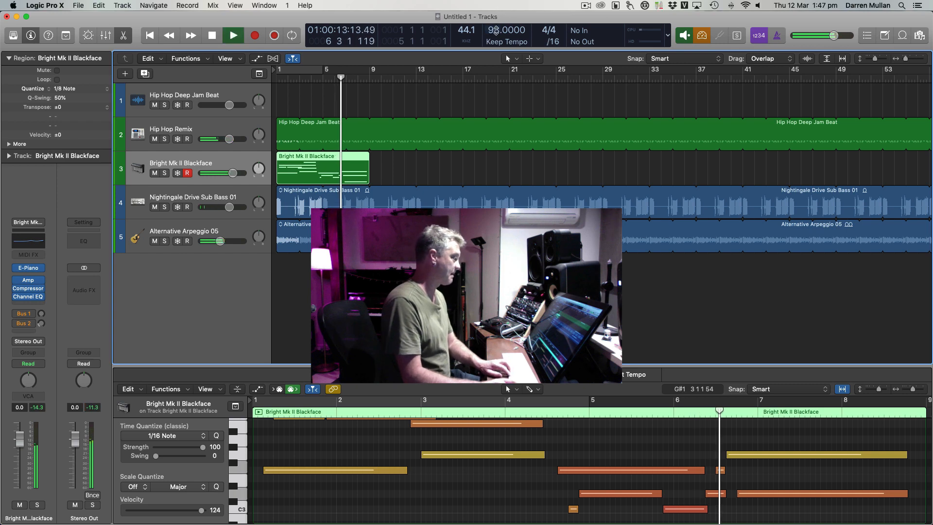
Turn on looping for the Bright Mk II Blackface region so it repeats along the arrangement.
left_click(398, 163)
left_click(353, 167)
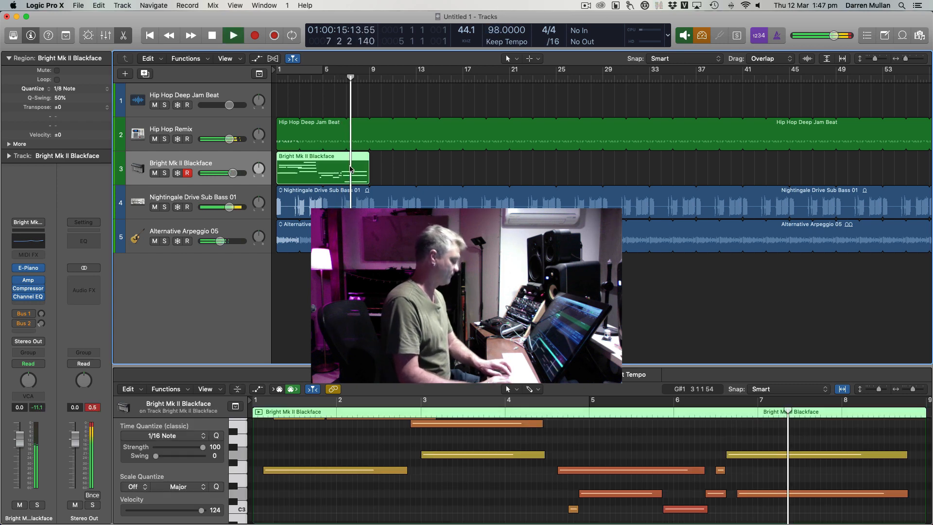
key("l")
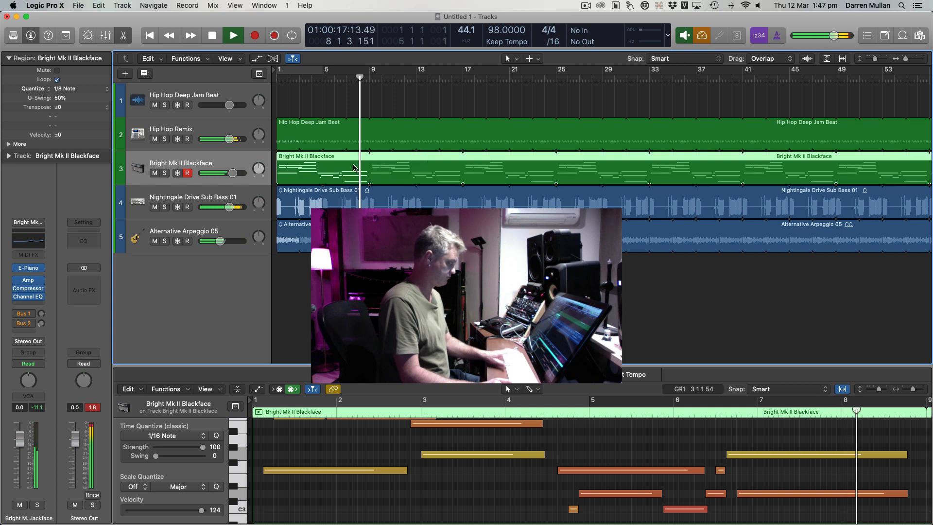
key("super+Left")
key("super+Up")
key("super+Up")
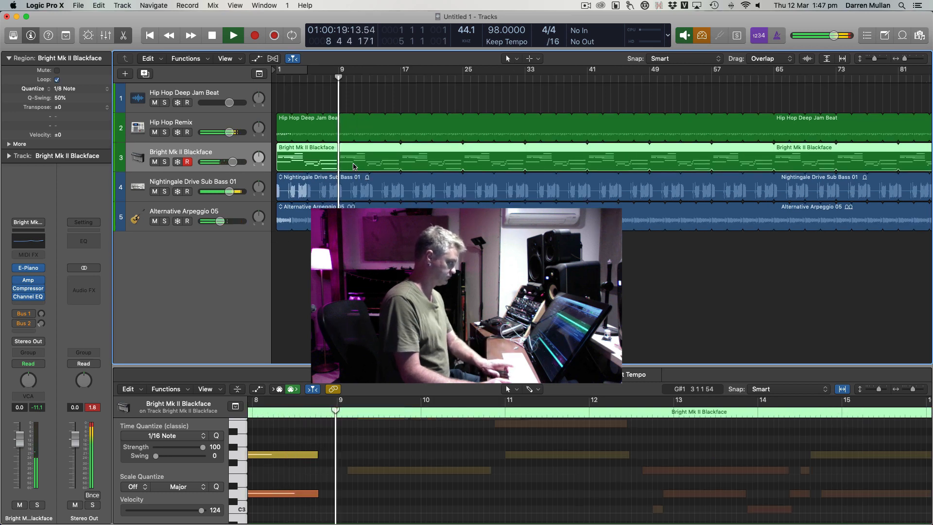
key("super+Down")
key("super+Down")
key("super+Down")
key("super+Down")
key("super+Down")
key("super+Down")
key("super+Right")
key("super+Right")
key("super+Right")
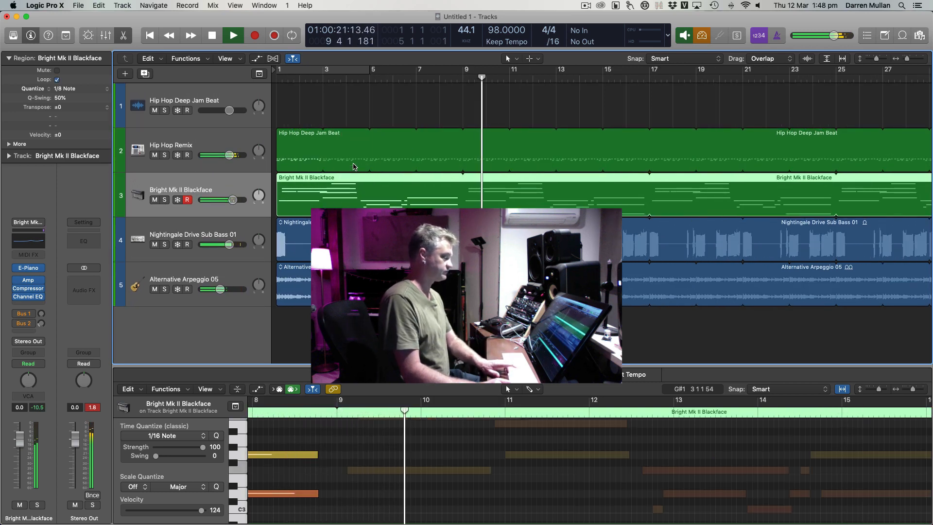
Hide the editor pane, stop playback and enlarge the track heights.
left_click(124, 38)
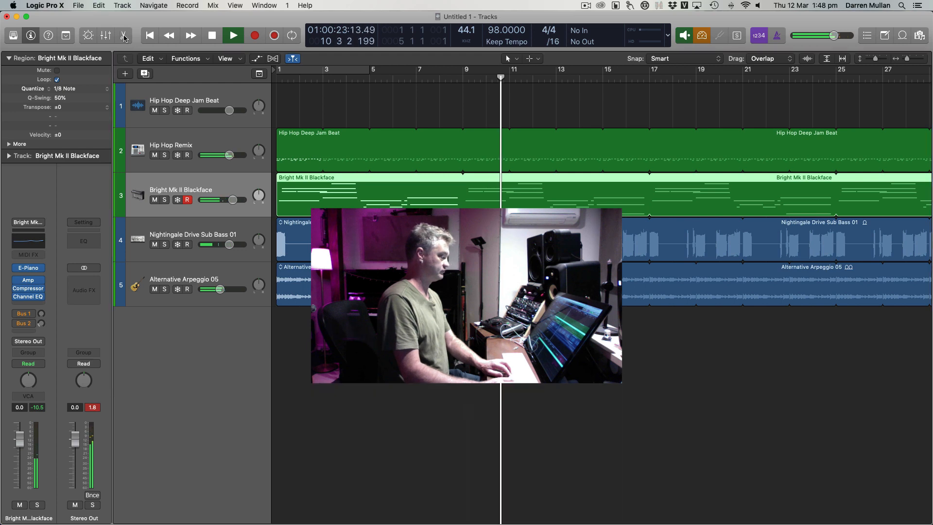
key("space")
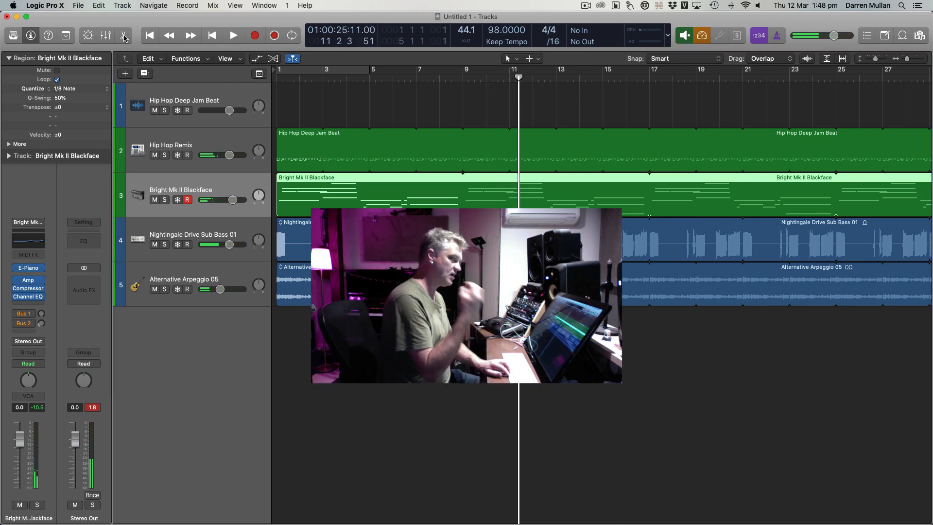
key("super+Down")
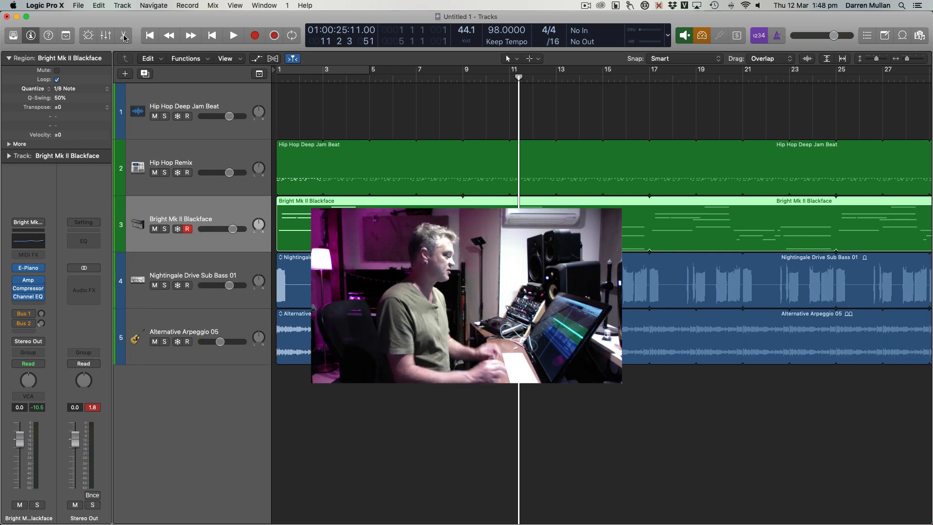
Return the playhead to bar 1, leaving the loop browser closed and all regions deselected.
left_click(310, 112)
left_click(298, 154)
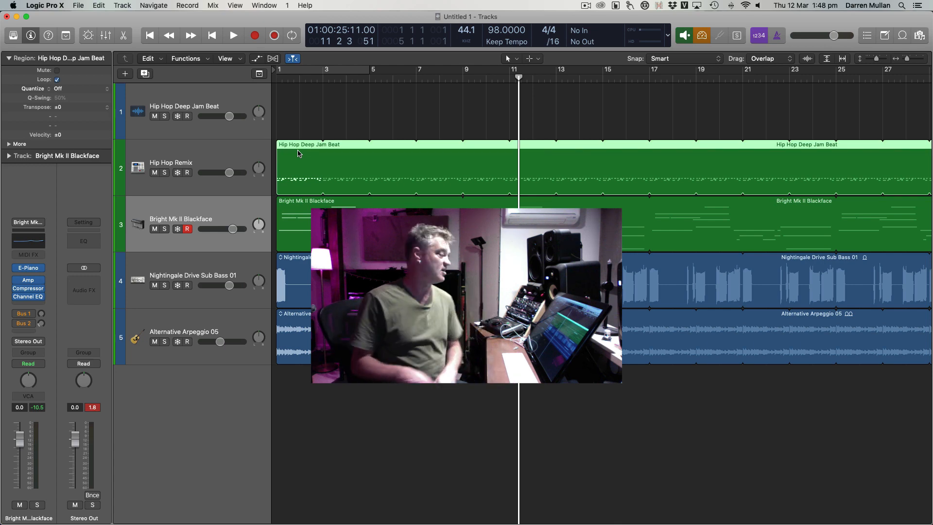
key("Return")
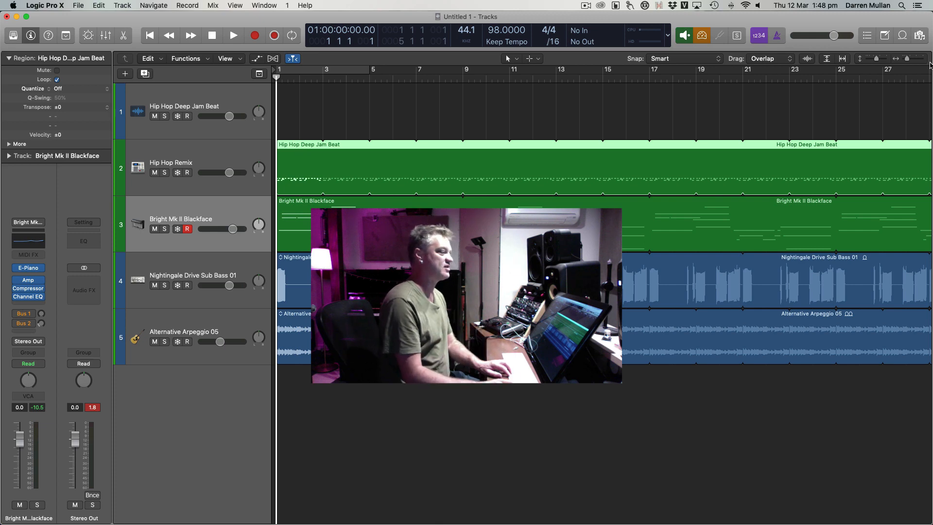
left_click(901, 36)
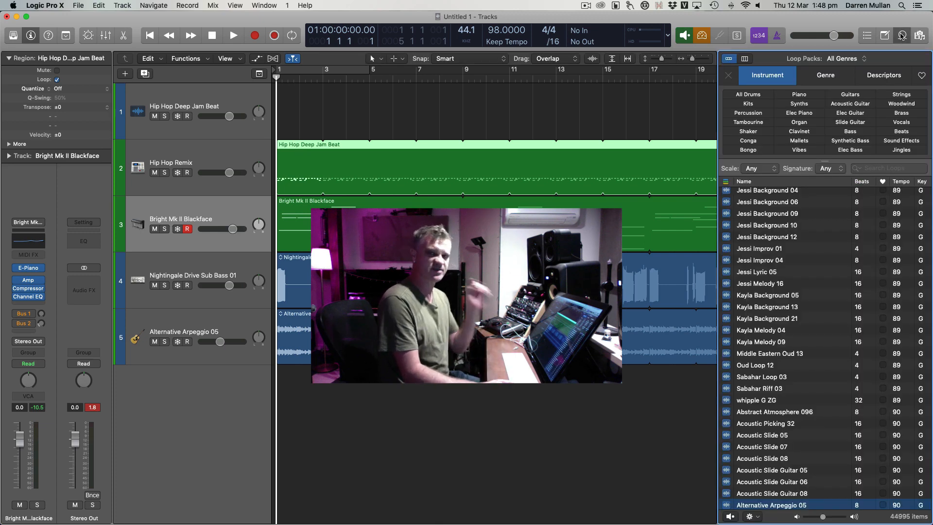
left_click(901, 36)
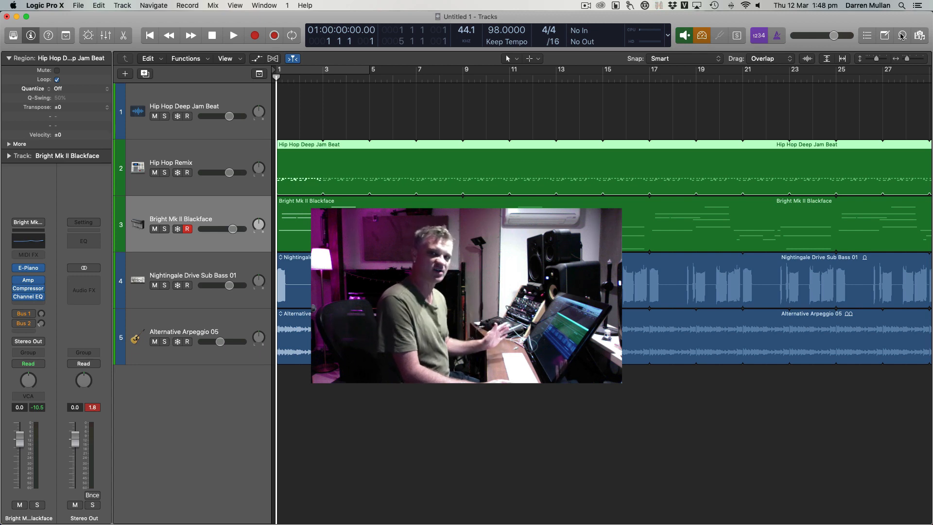
left_click(361, 108)
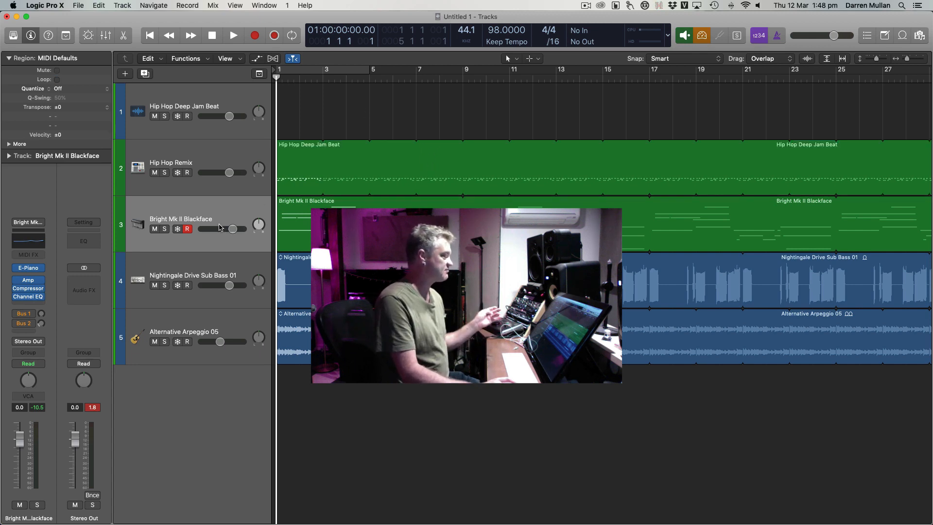
Add a new Drummer track directly below the Hip Hop Remix track.
left_click(211, 209)
left_click(214, 150)
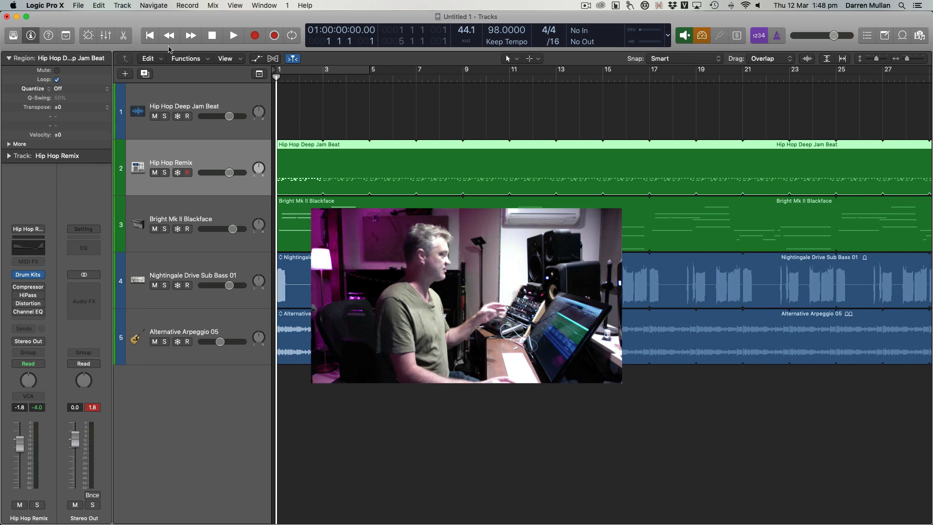
left_click(122, 5)
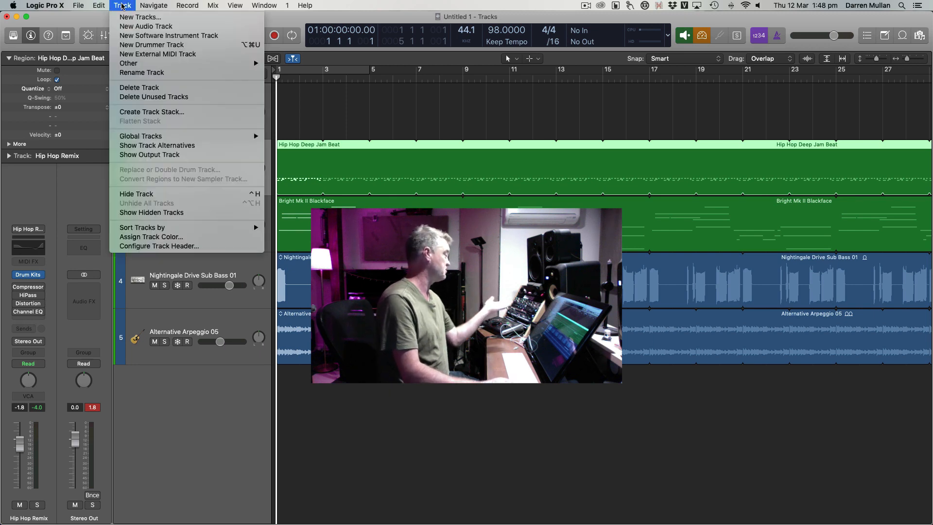
left_click(138, 45)
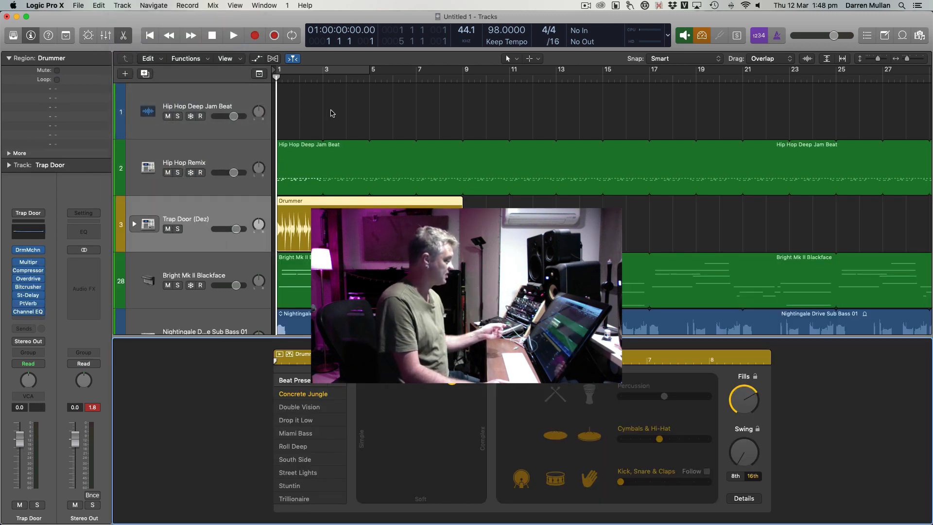
Change the Drummer track's player to Quincy - Pop Percussion from the Percussion category of the Library, leaving the Library closed.
left_click(13, 35)
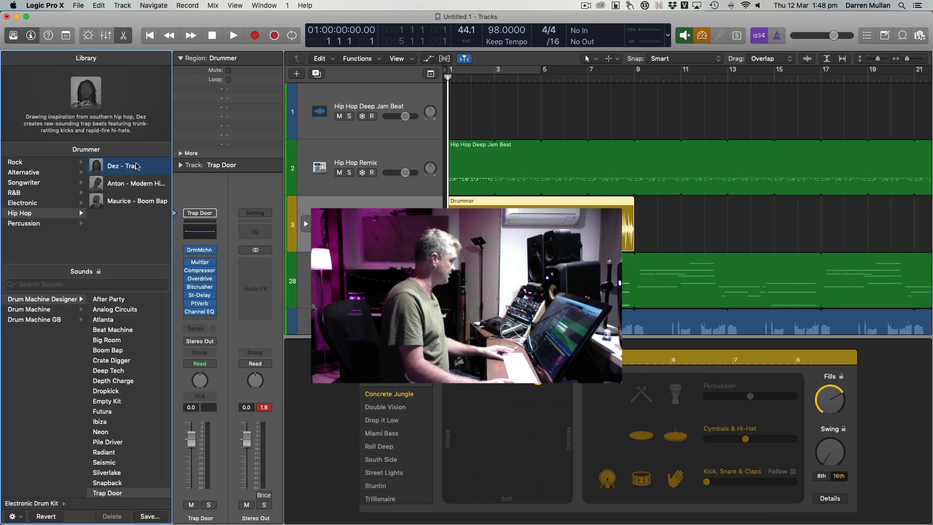
left_click(31, 225)
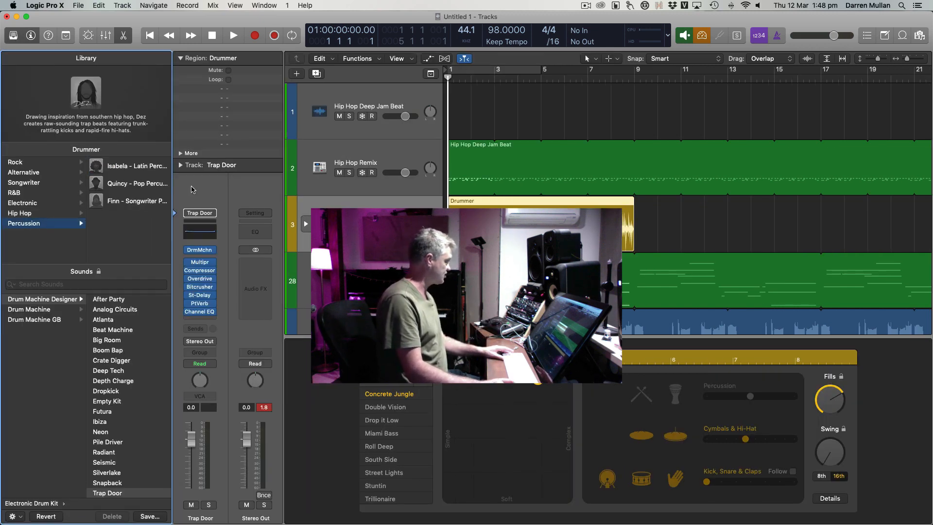
left_click(130, 168)
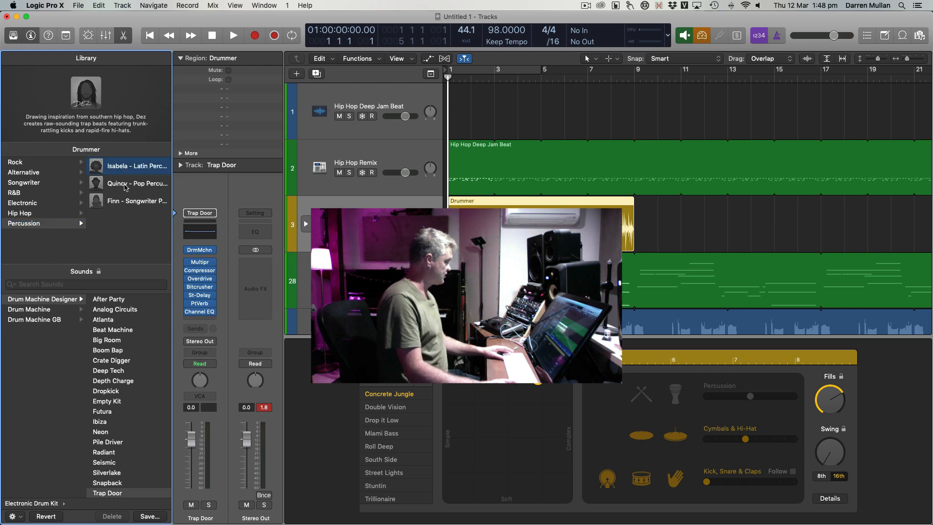
left_click(126, 187)
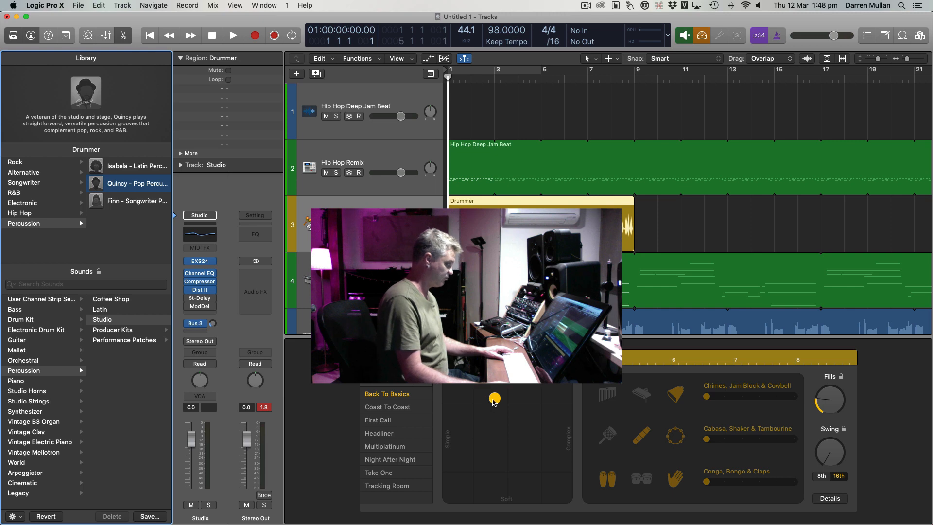
left_click(13, 35)
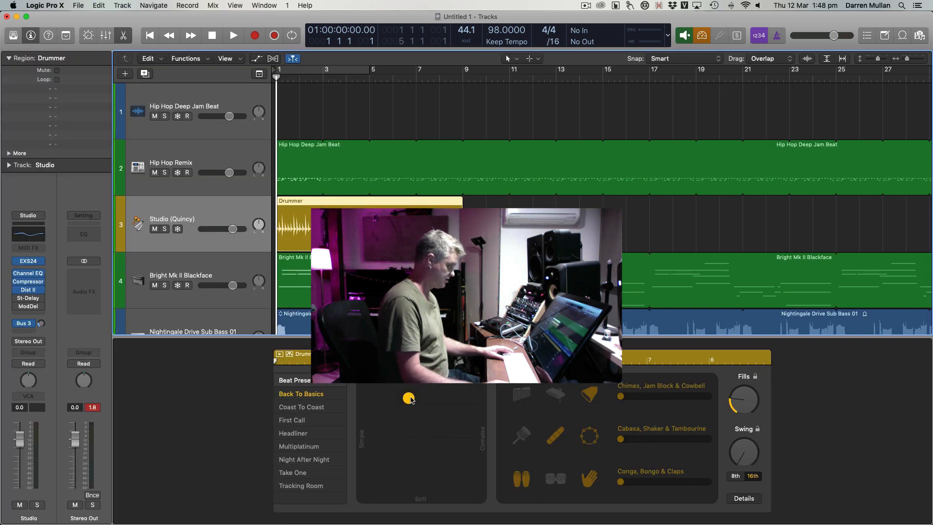
Shift the Drummer region's performance towards Simple and start playback from bar 1.
left_click_drag(411, 400, 428, 428)
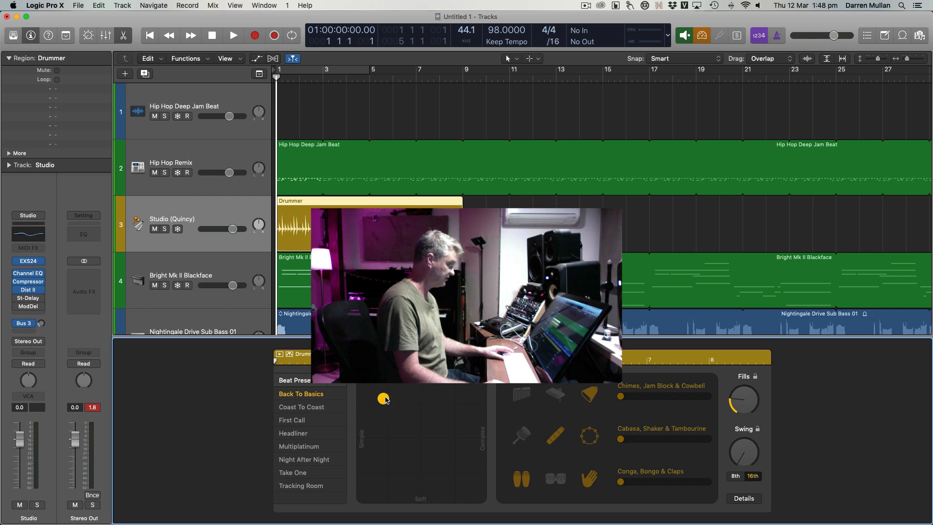
left_click(384, 229)
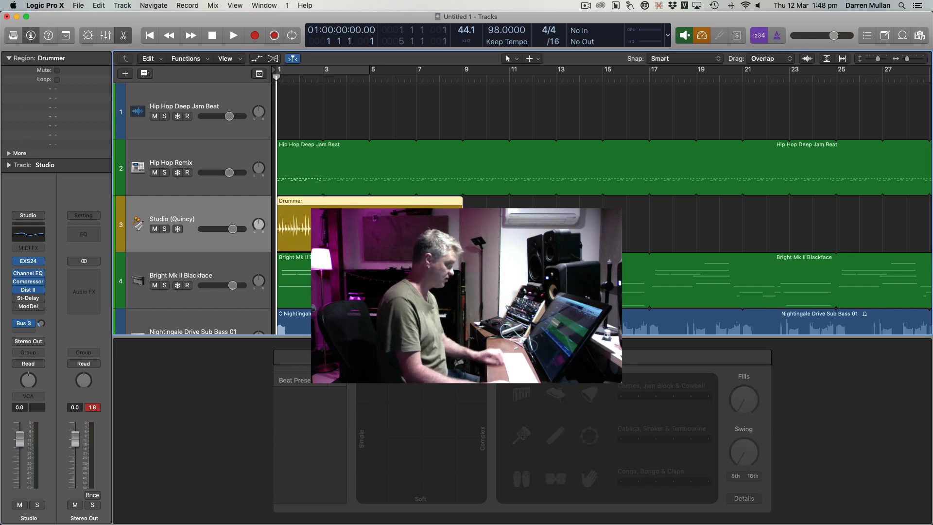
key("space")
Solo the Studio (Quincy) and Hip Hop Remix tracks during playback to hear the two drum parts together.
key("super+Right")
key("super+Right")
key("super+Right")
key("super+Right")
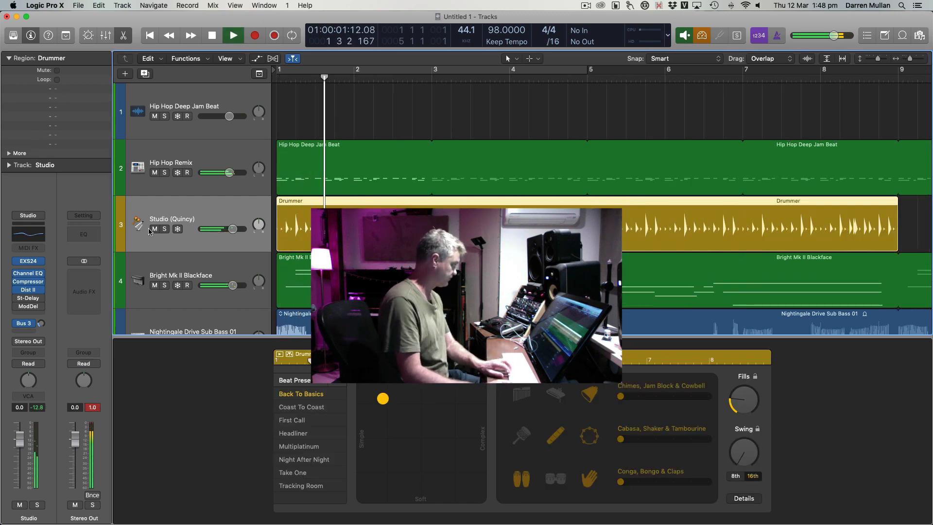
left_click(165, 229)
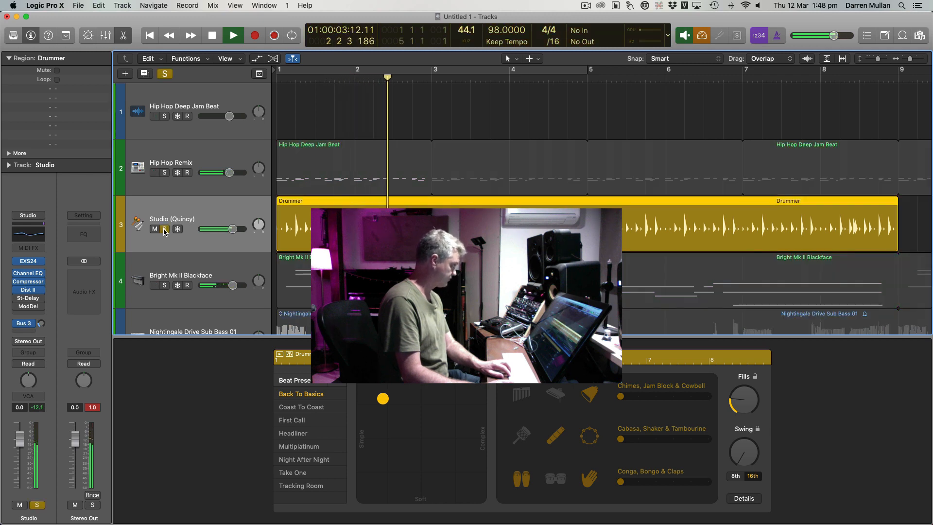
left_click(165, 173)
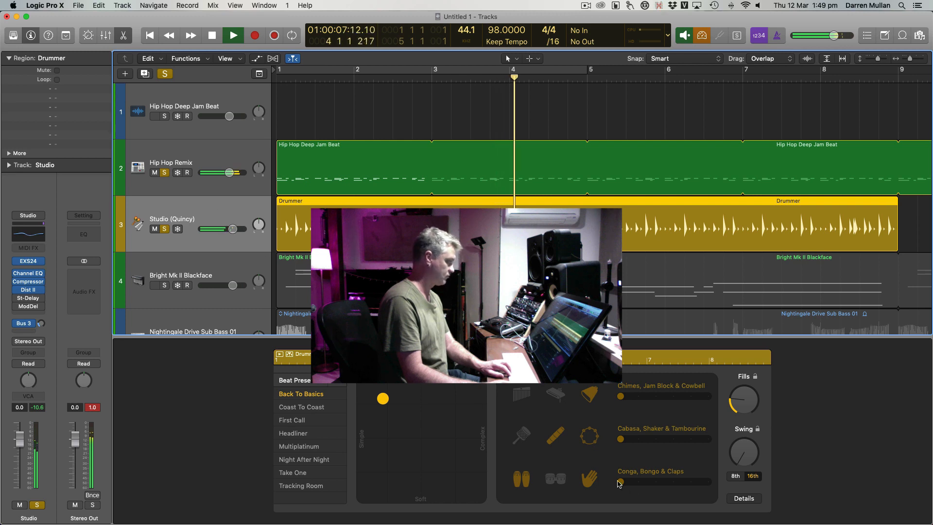
Add cabasa, swap the congas for bongos, and raise the Conga, Bongo & Claps pattern to its third variation.
left_click(523, 436)
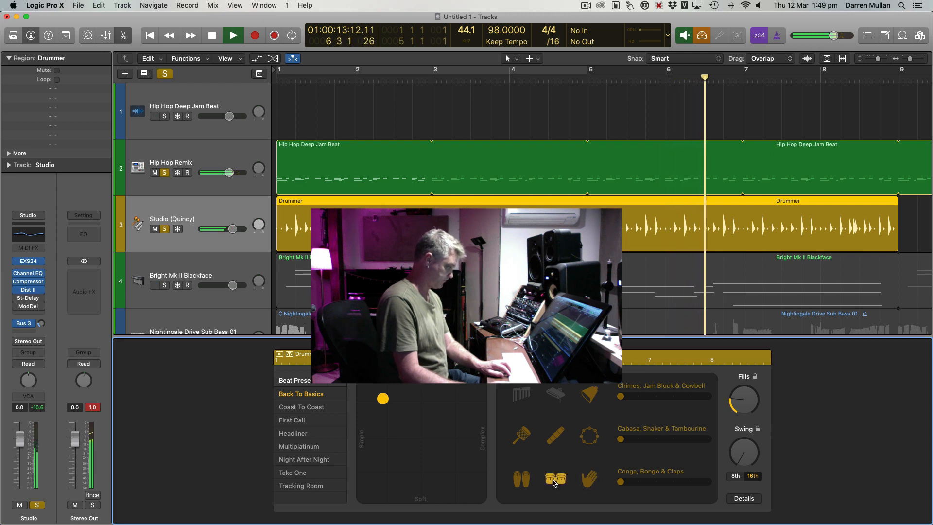
left_click(554, 480)
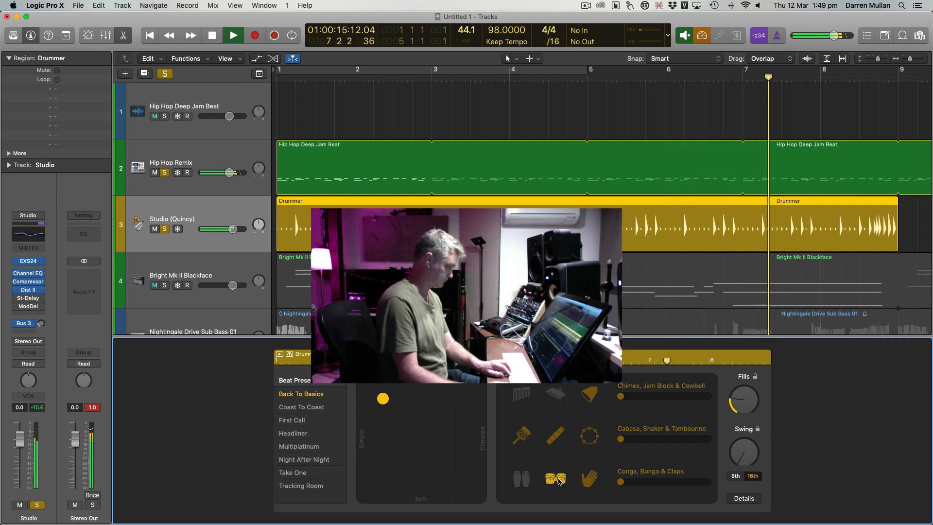
left_click_drag(620, 481, 646, 486)
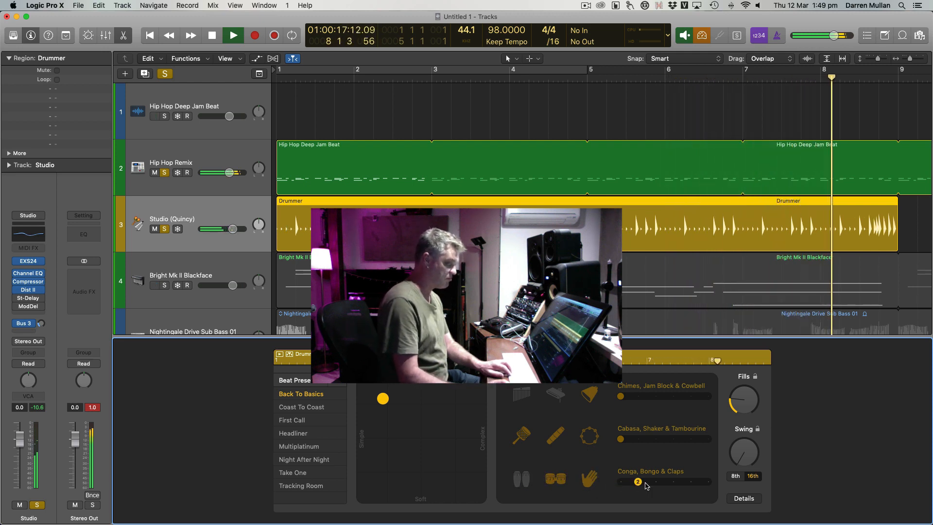
mouse_move(637, 483)
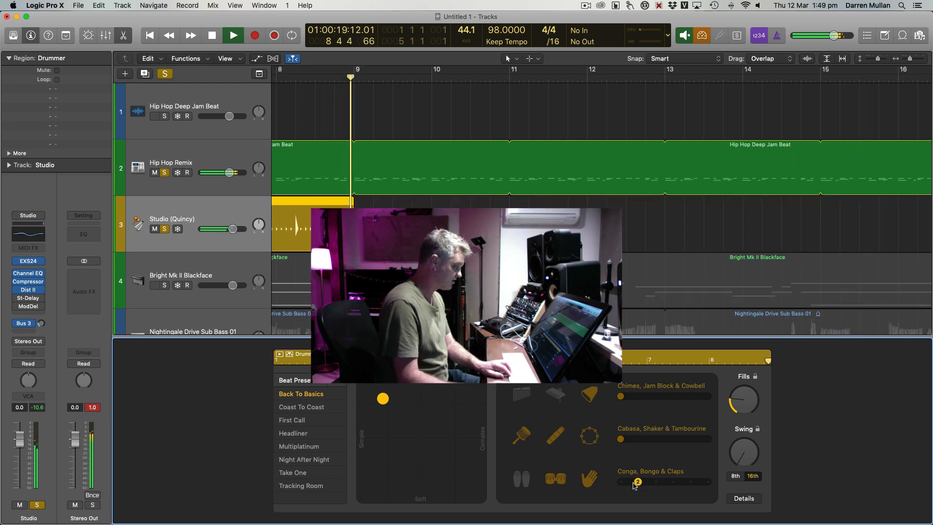
left_click_drag(638, 482, 656, 482)
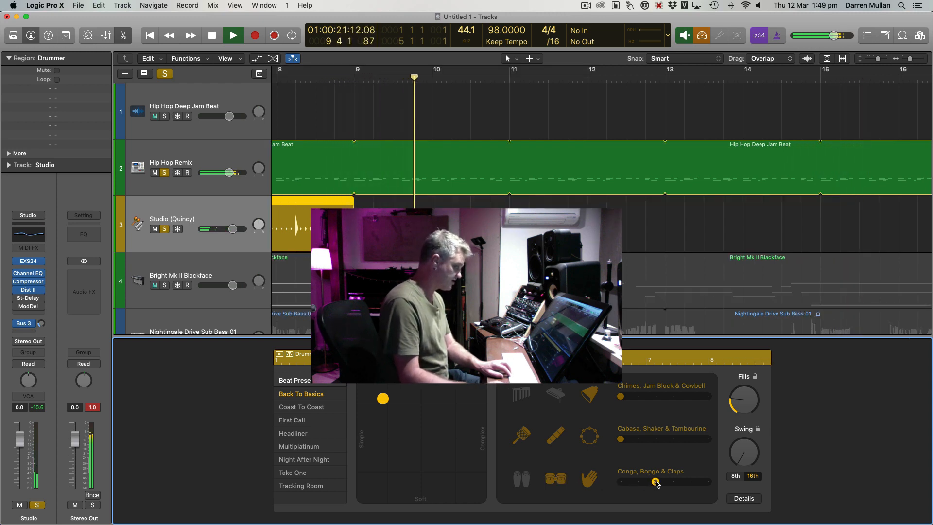
Turn on looping for the Drummer region so it repeats along the arrangement.
left_click(476, 228)
left_click(335, 226)
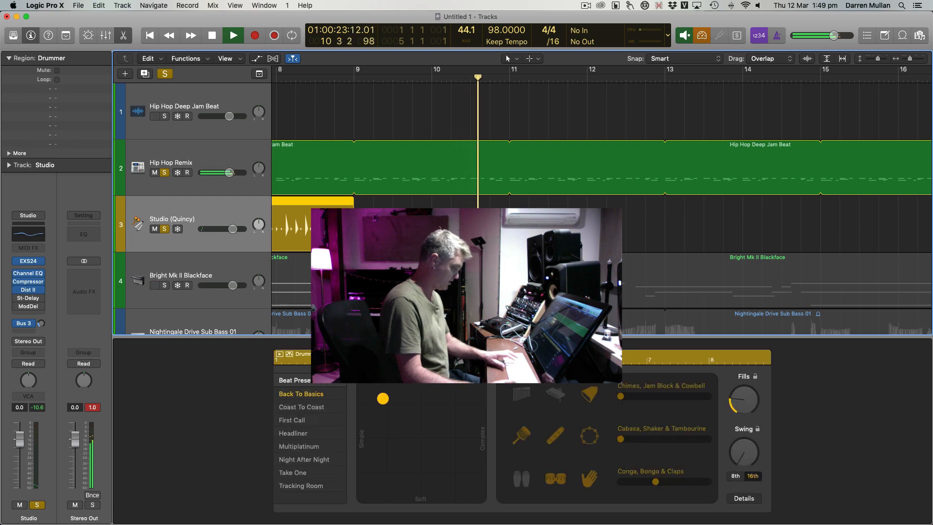
key("l")
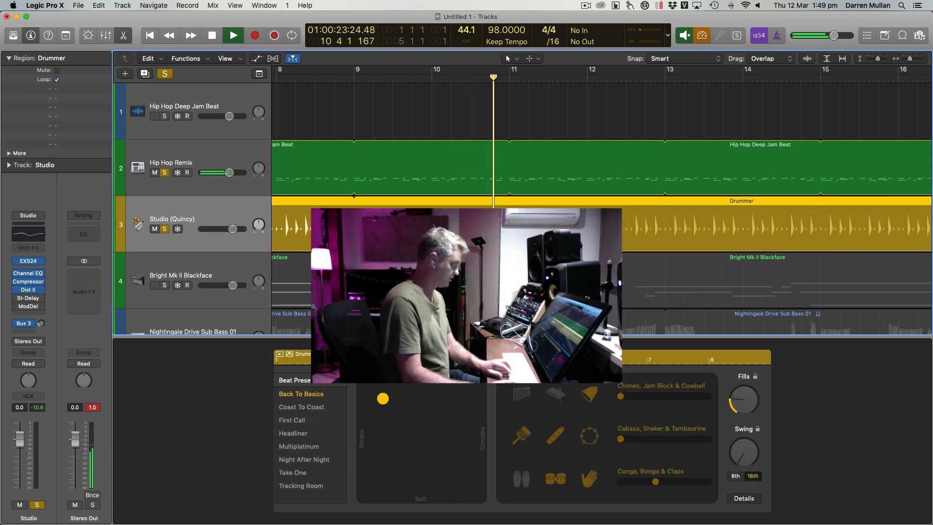
Swap the cowbell for jam blocks, raise the Cabasa, Shaker & Tambourine pattern to its fourth variation, and stop playback.
left_click(556, 396)
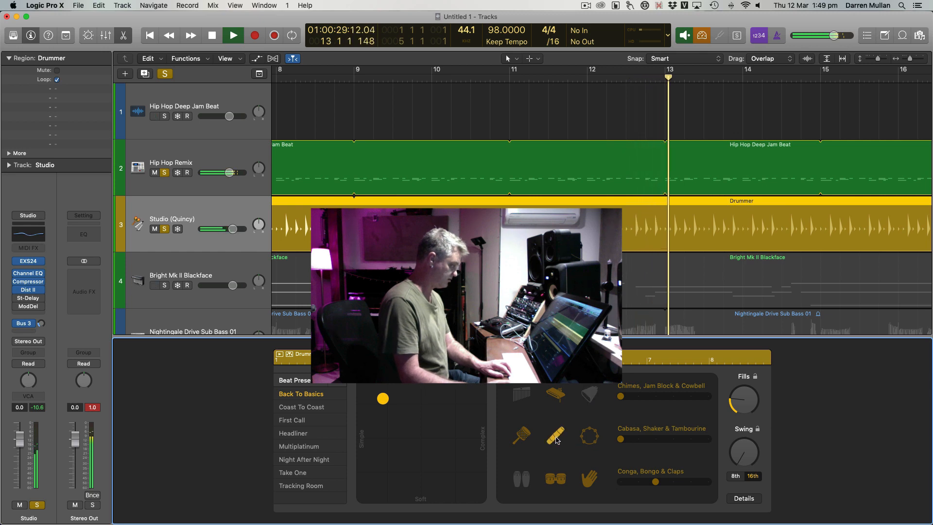
left_click_drag(621, 439, 673, 439)
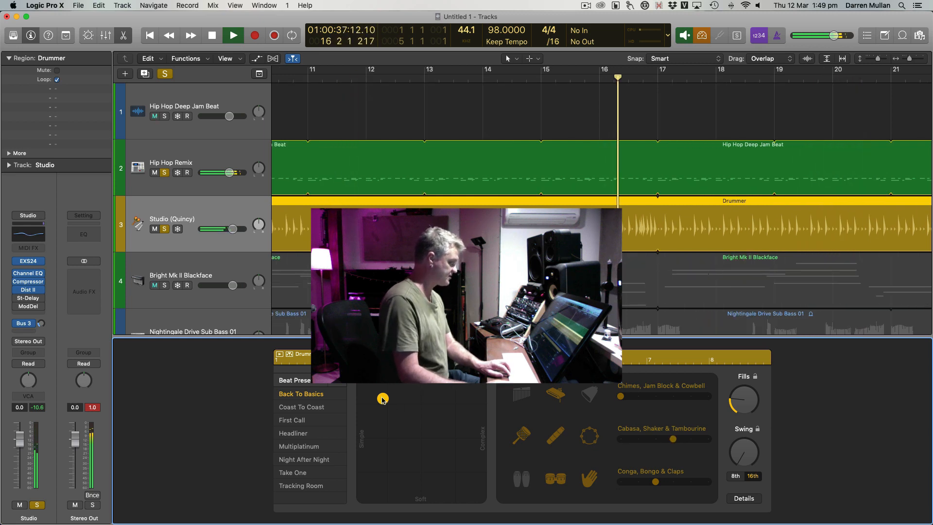
key("space")
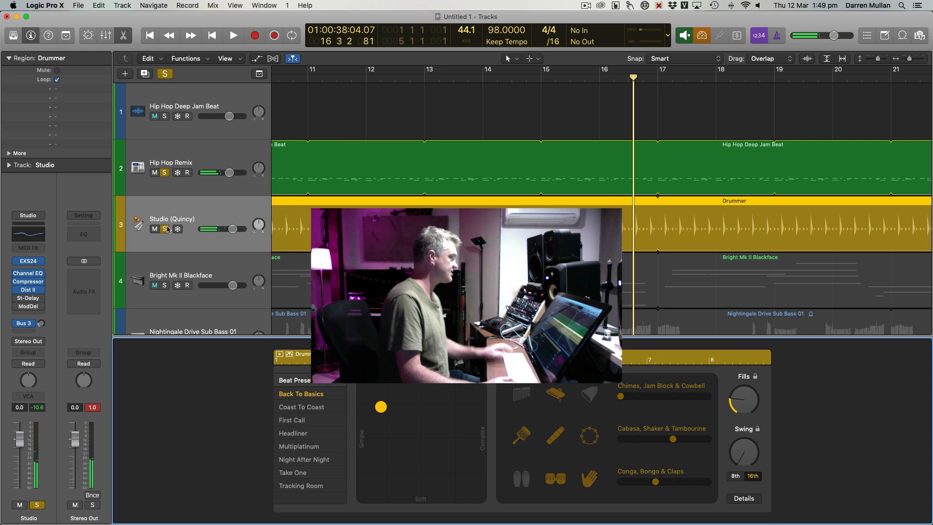
Unsolo the Studio and Hip Hop Remix tracks and fit the whole arrangement in view with no region selected.
left_click(165, 229)
left_click(385, 103)
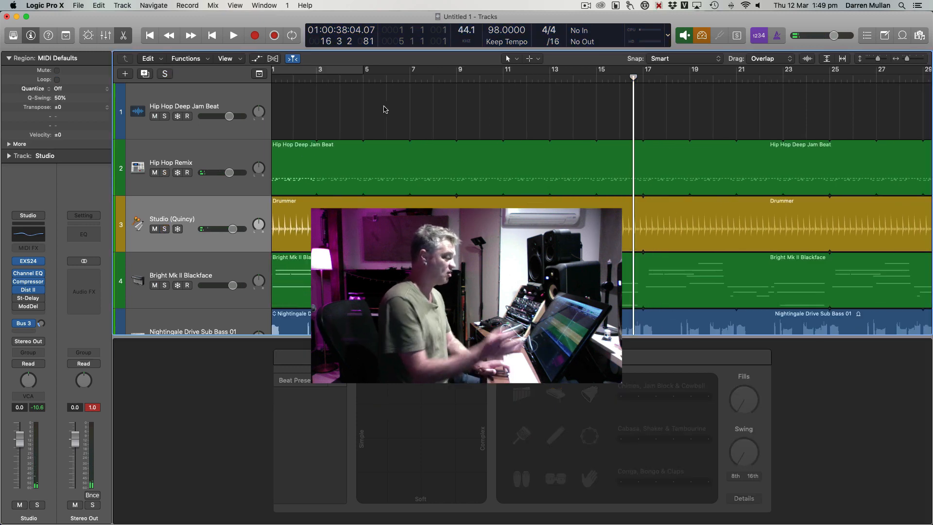
key("z")
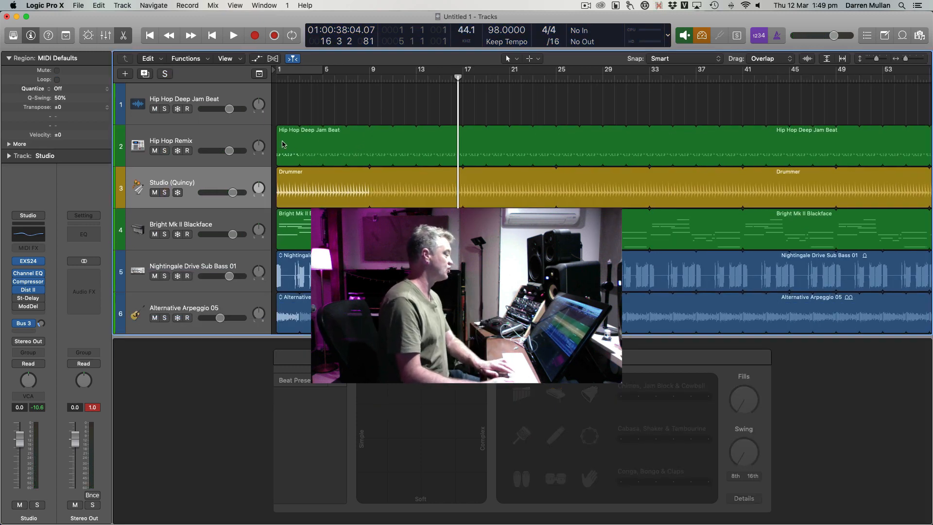
Toggle looping off and back on for the Hip Hop Deep Jam Beat region to compare the looped and unlooped region.
double_click(283, 144)
left_click(311, 80)
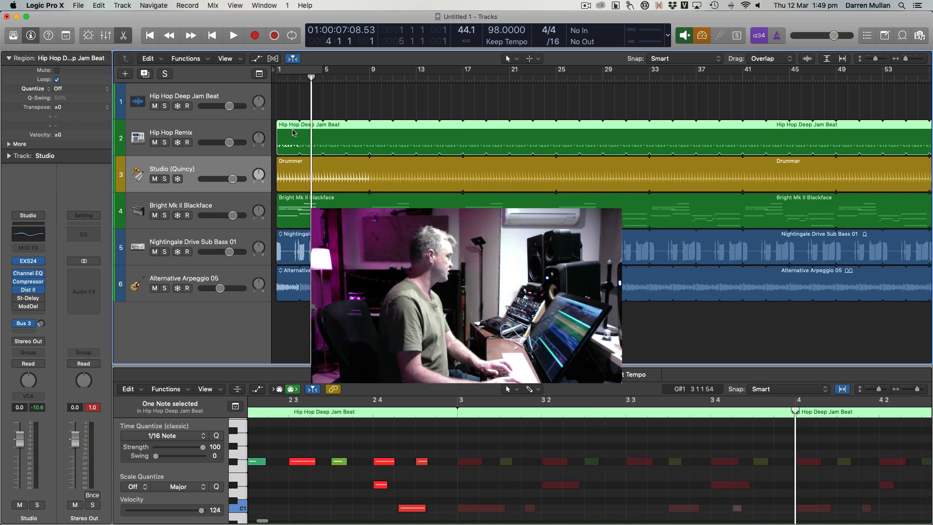
left_click(298, 103)
left_click(298, 136)
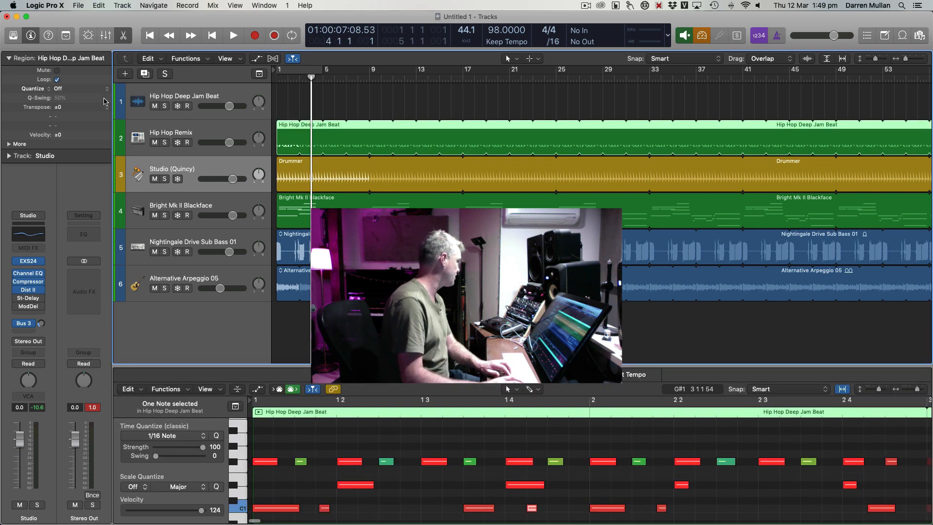
left_click(57, 79)
left_click(57, 80)
left_click(57, 80)
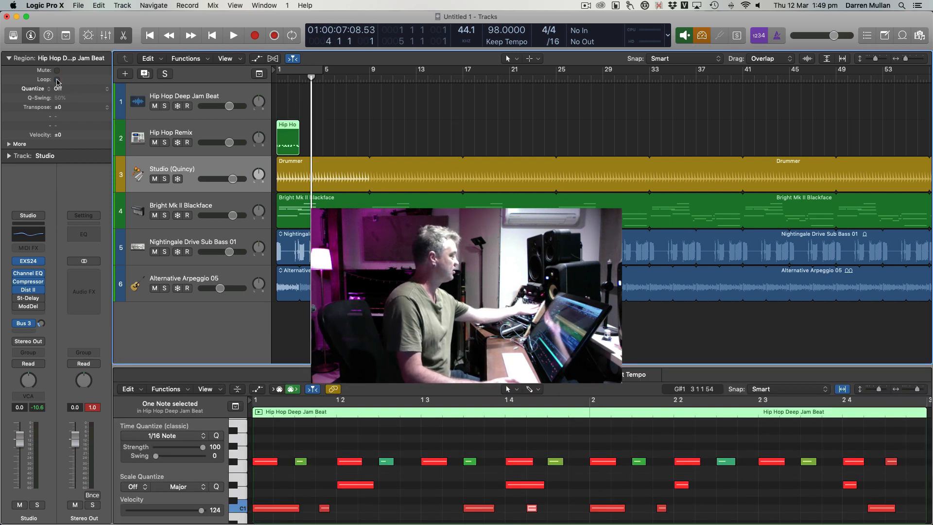
left_click(57, 79)
Select the looped regions on all five tracks and convert their loops into separate regions.
left_click(289, 100)
left_click_drag(289, 100, 466, 291)
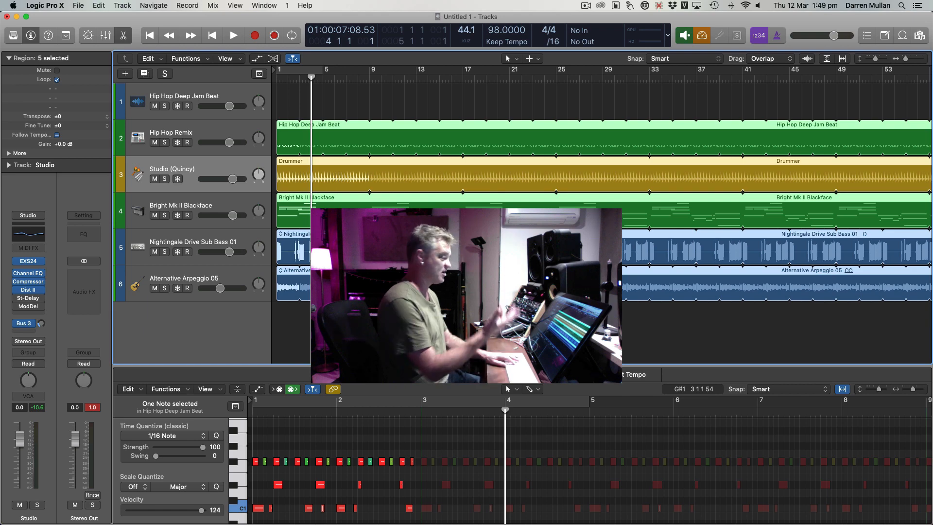
key("ctrl+l")
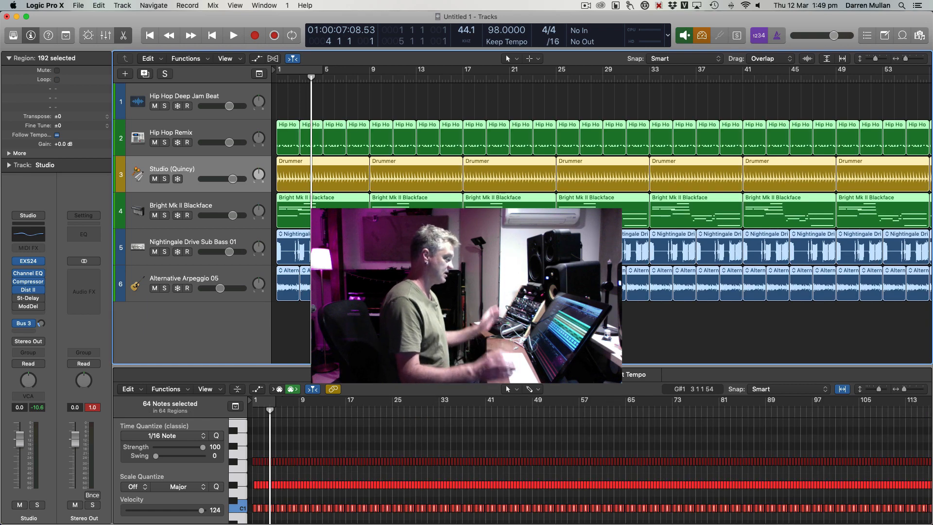
Deselect all the converted regions and return the playhead to bar 1.
key("super+Down")
key("super+Down")
key("super+Down")
left_click(355, 101)
key("comma")
key("comma")
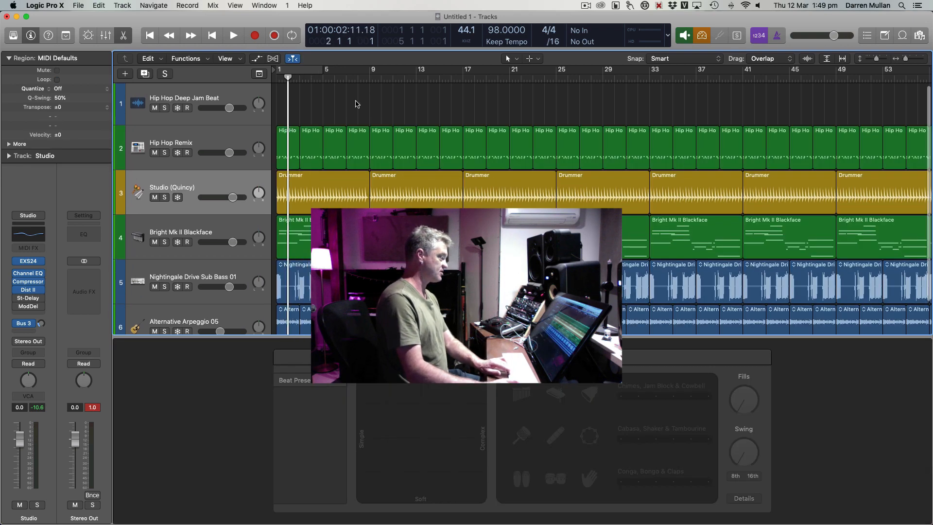
key("comma")
Delete the first Drummer region, between bars 1 and 9, from the Studio (Quincy) track.
key("super+Right")
key("super+Right")
key("super+Right")
key("super+Up")
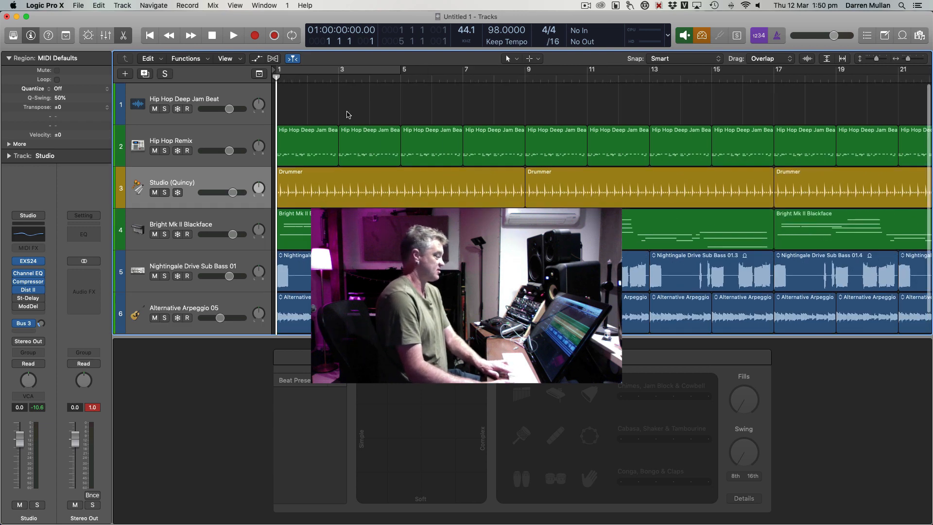
key("super+Up")
left_click(348, 181)
key("Delete")
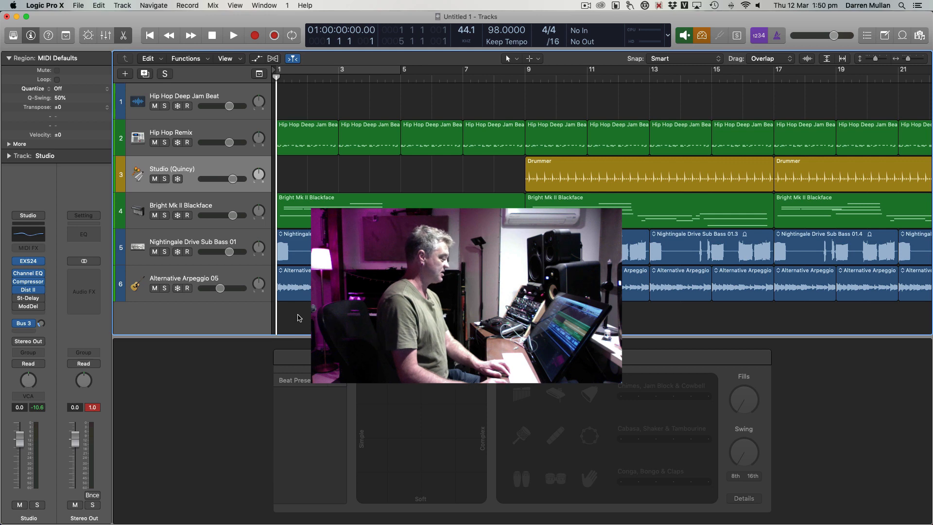
Delete the Nightingale Drive Sub Bass 01 region before bar 5 and the Alternative Arpeggio 05 regions before bar 9.
left_click_drag(298, 318, 361, 247)
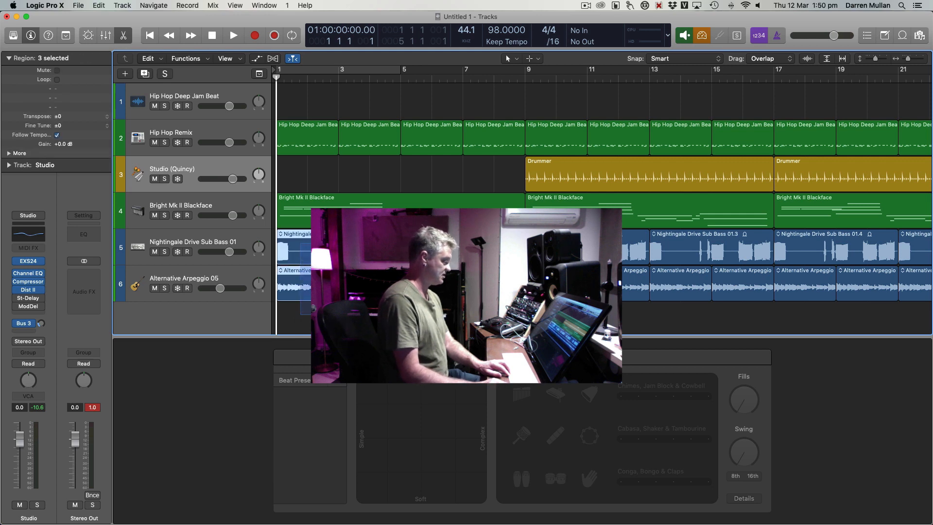
key("Delete")
left_click_drag(428, 319, 486, 249)
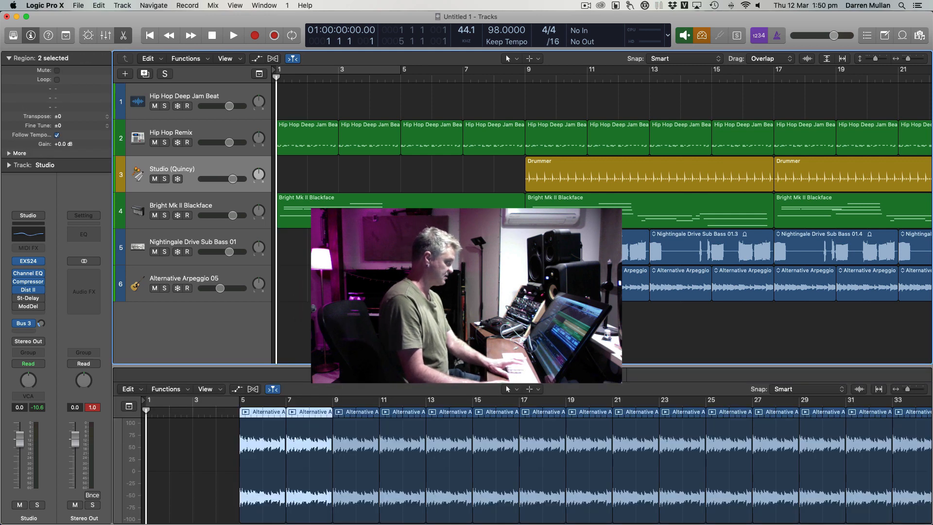
key("Delete")
Start playback and trim the start of the first remaining Drummer region to bar 13 on the Studio (Quincy) track.
key("space")
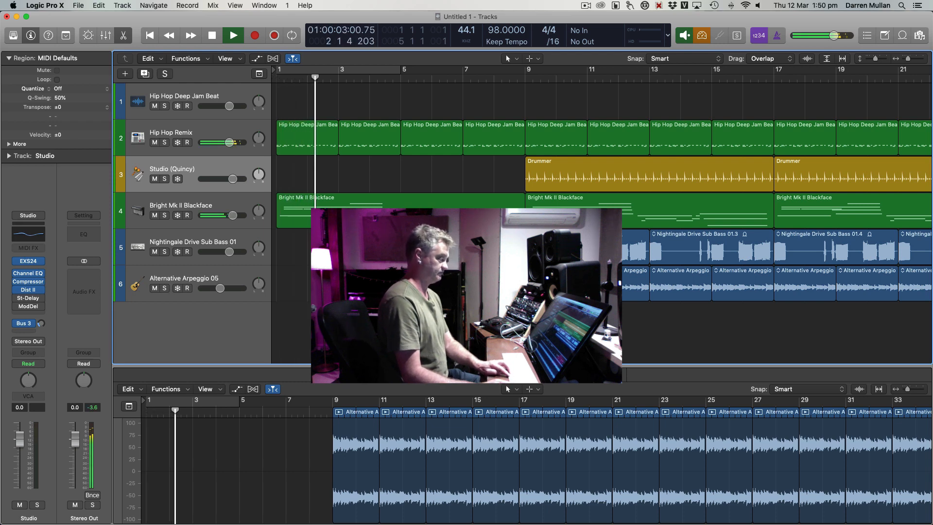
left_click(600, 179)
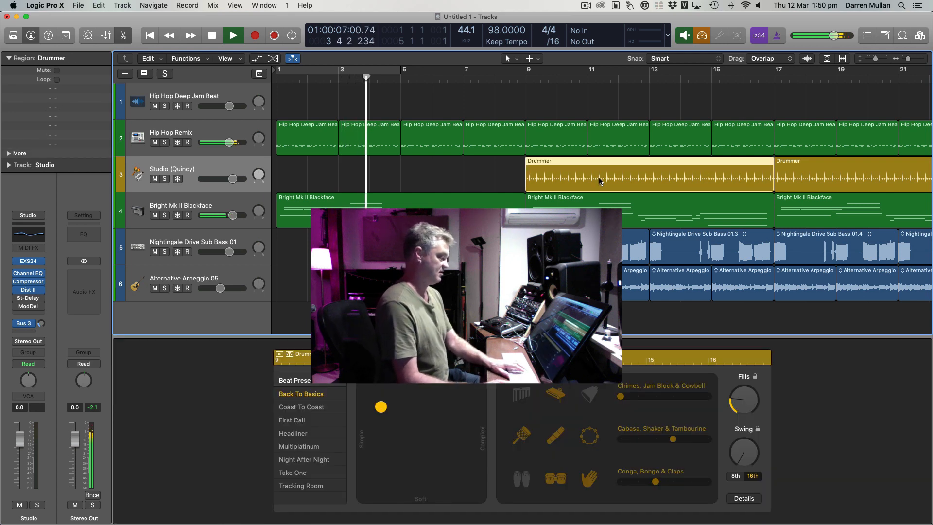
left_click_drag(526, 179, 650, 178)
left_click(583, 177)
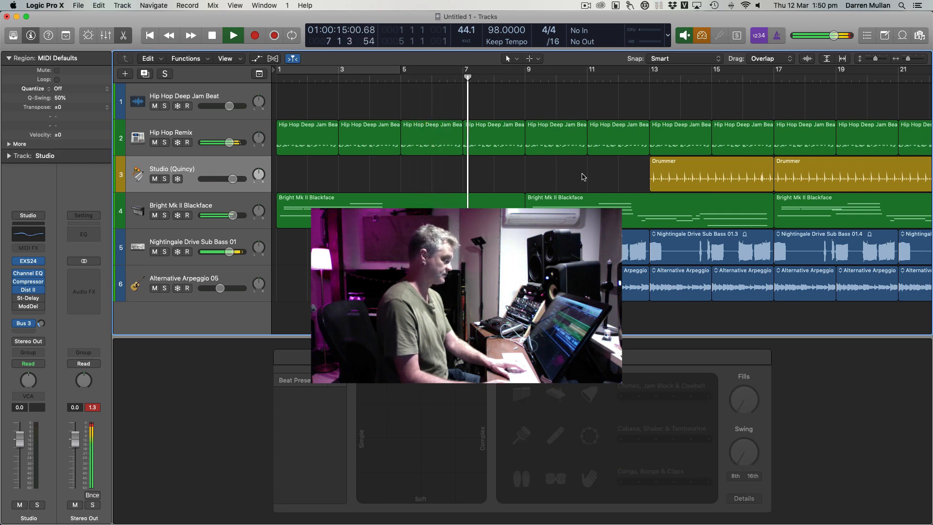
Review the arrangement at different zoom levels while listening to the intro, and stop playback at about bar 15.
key("super+Left")
key("super+Left")
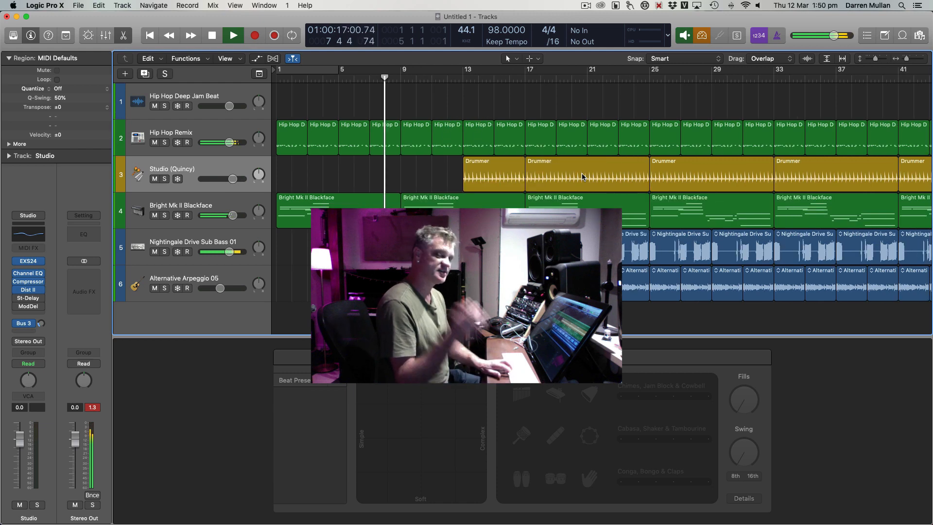
key("super+Down")
key("super+Right")
key("super+Right")
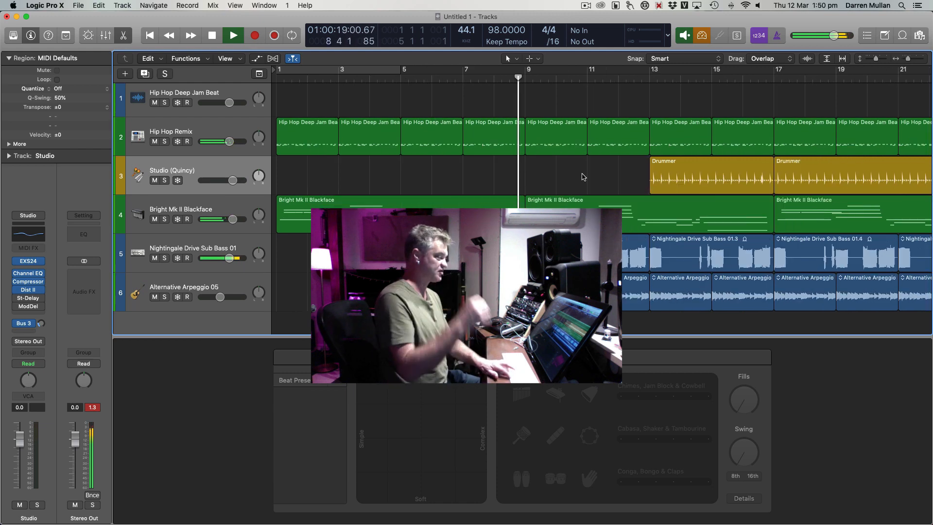
key("super+Down")
key("super+Left")
key("super+Left")
key("super+Up")
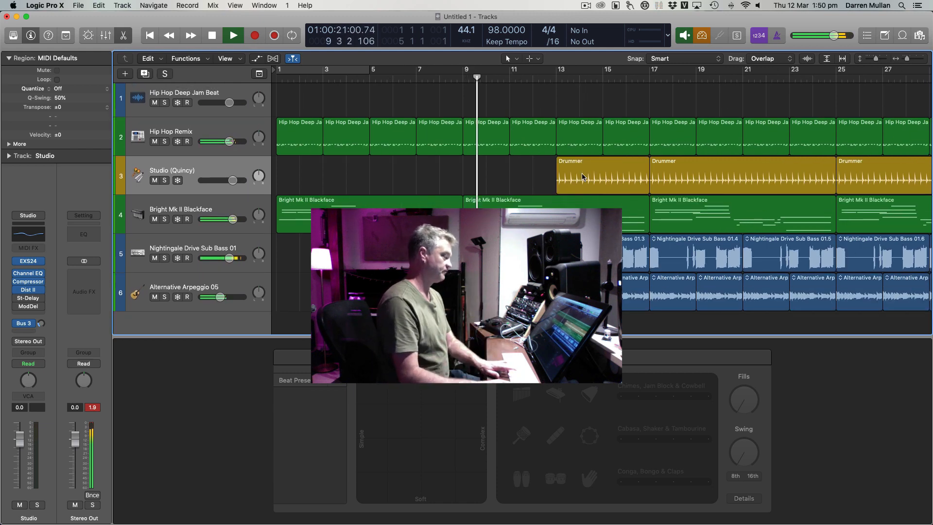
key("super+Up")
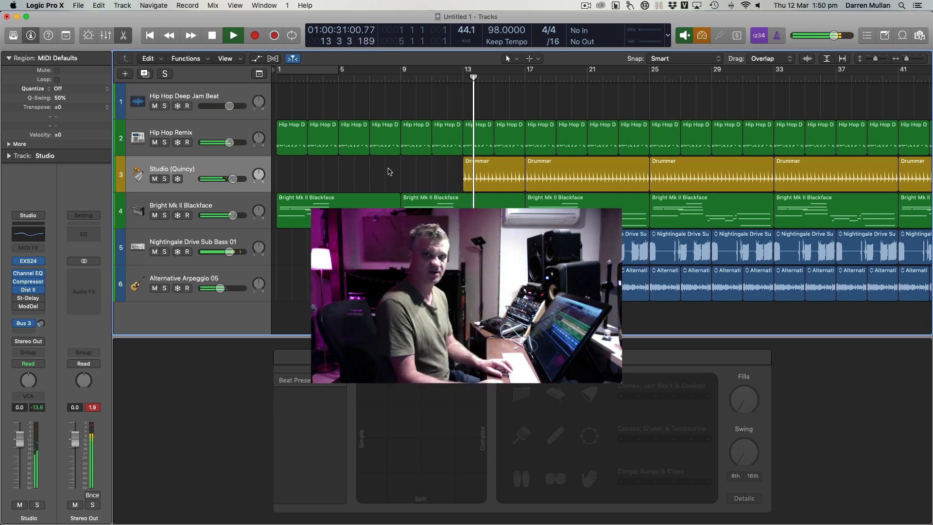
key("super+Left")
key("super+Left")
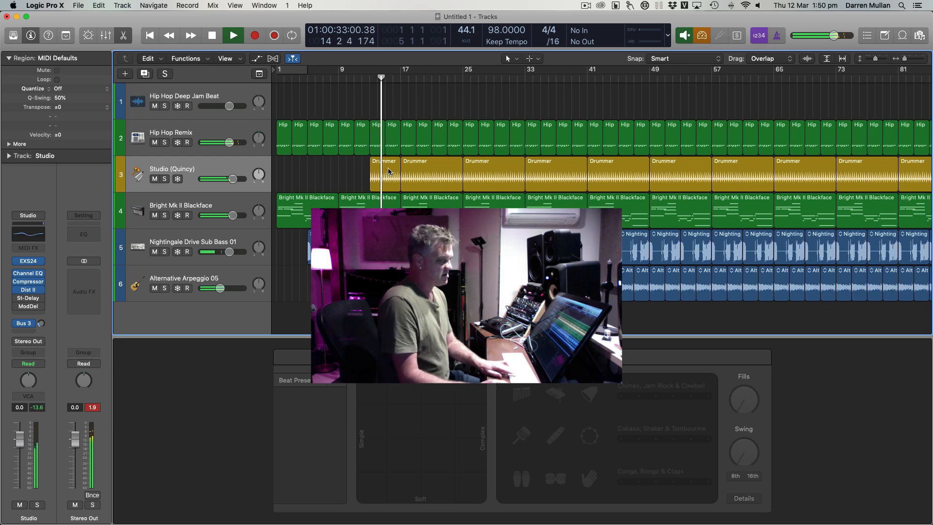
key("super+Left")
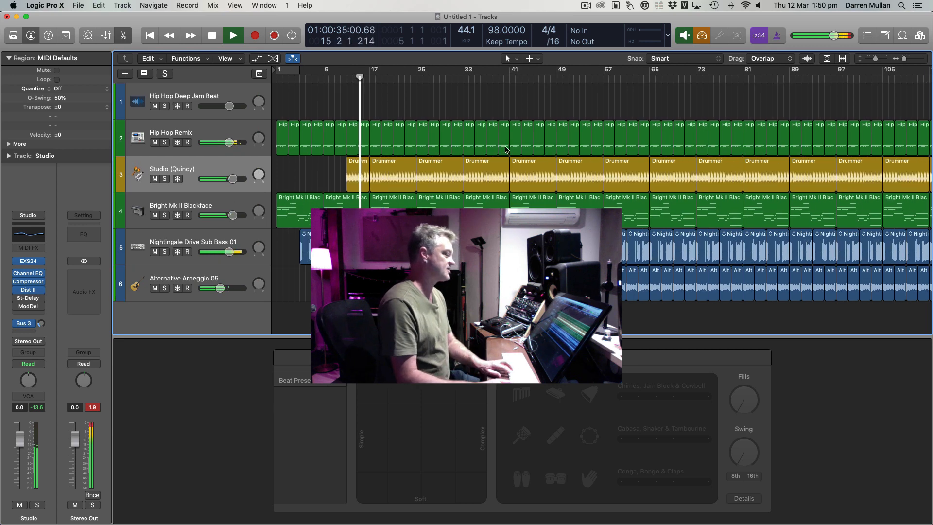
key("space")
Open the Loop Browser, filter the loops by the Jingles instrument category and audition Fashion Chord Layers.
left_click(905, 36)
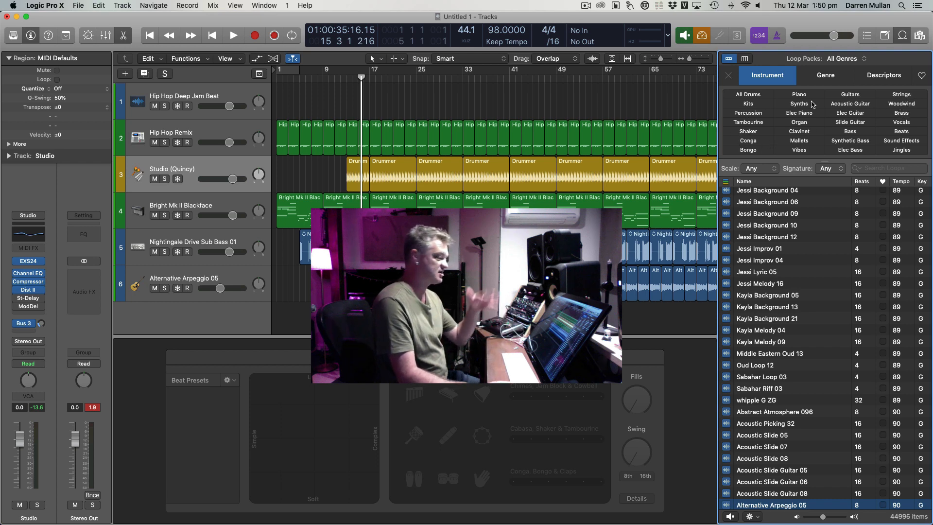
left_click(901, 151)
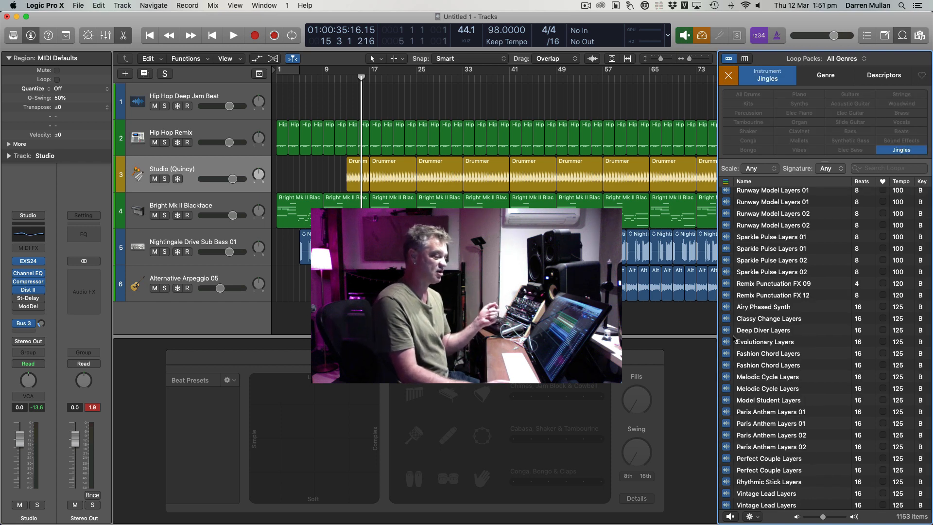
left_click(726, 368)
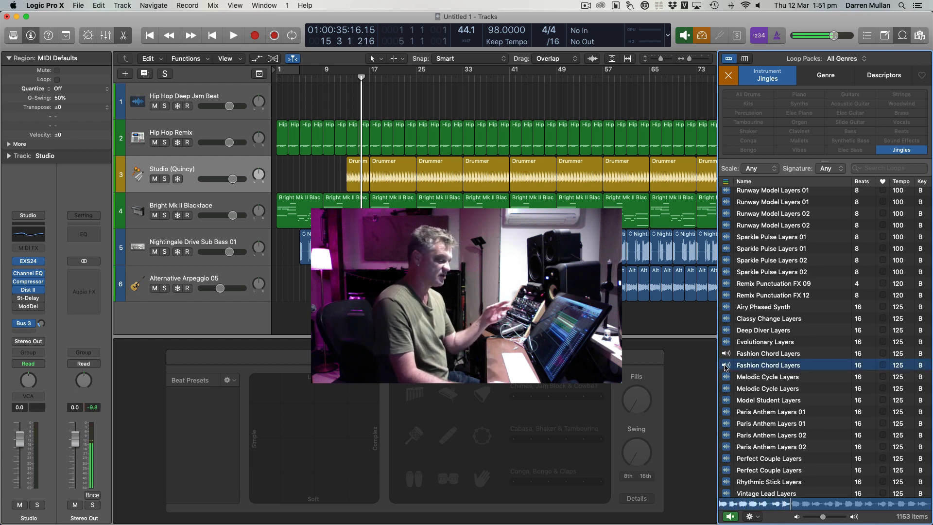
left_click(726, 366)
Audition the Perpetual Motion Layers and Matrix Chord Music loops, and clear the Jingles filter.
scroll(777, 278, "up", 6)
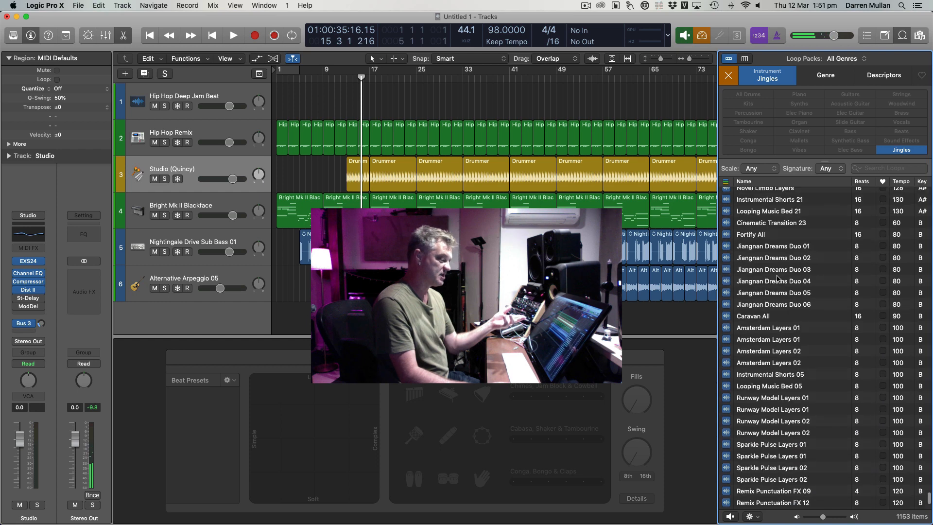
scroll(777, 278, "up", 5)
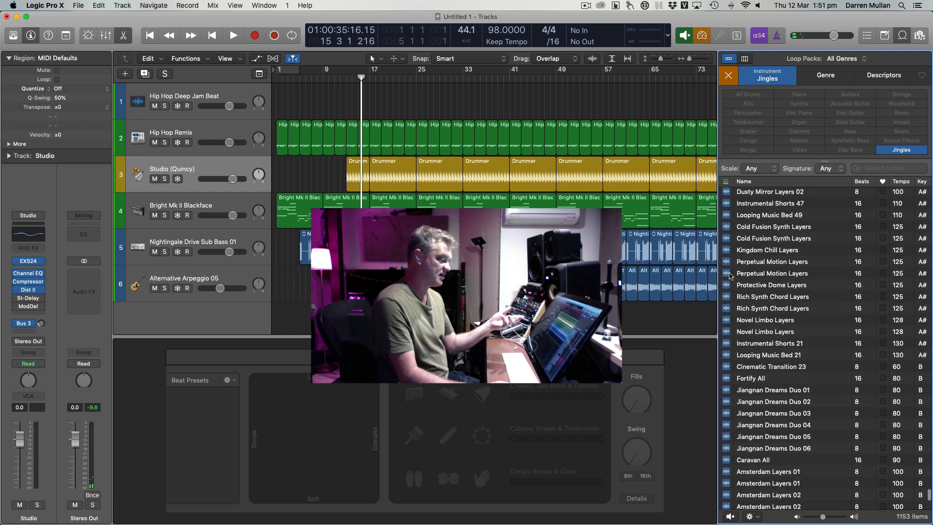
left_click(767, 273)
scroll(772, 301, "up", 10)
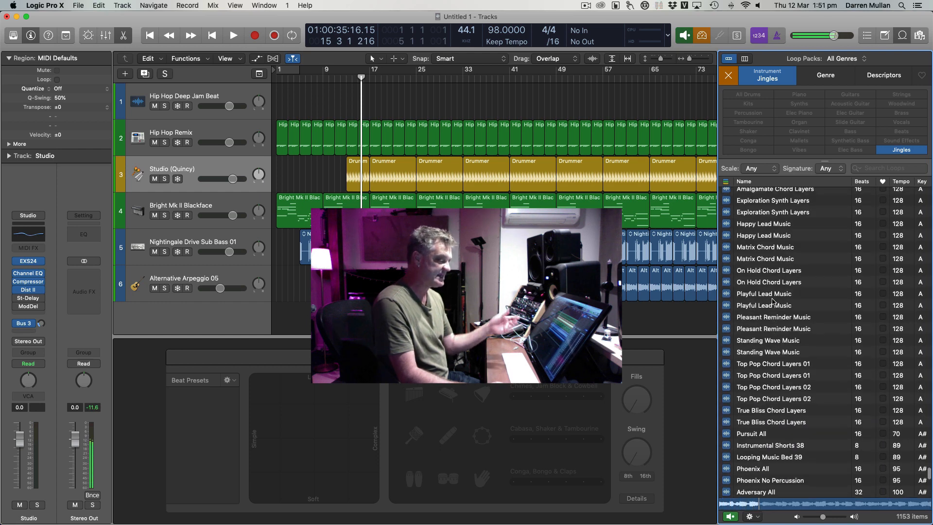
left_click(727, 244)
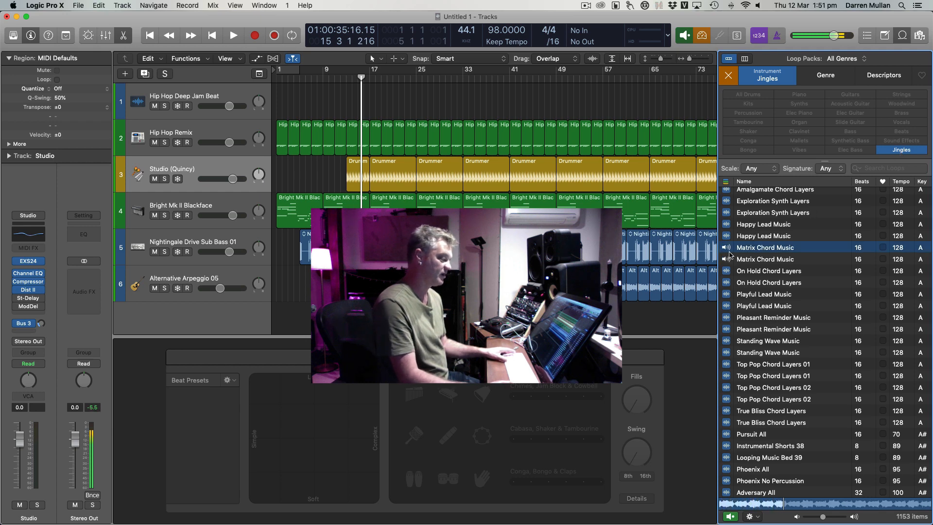
left_click(727, 250)
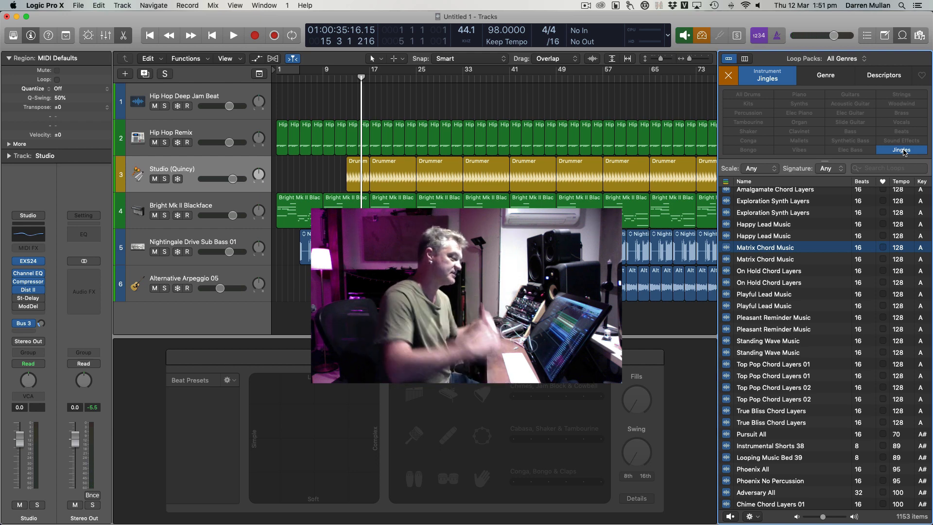
left_click(727, 78)
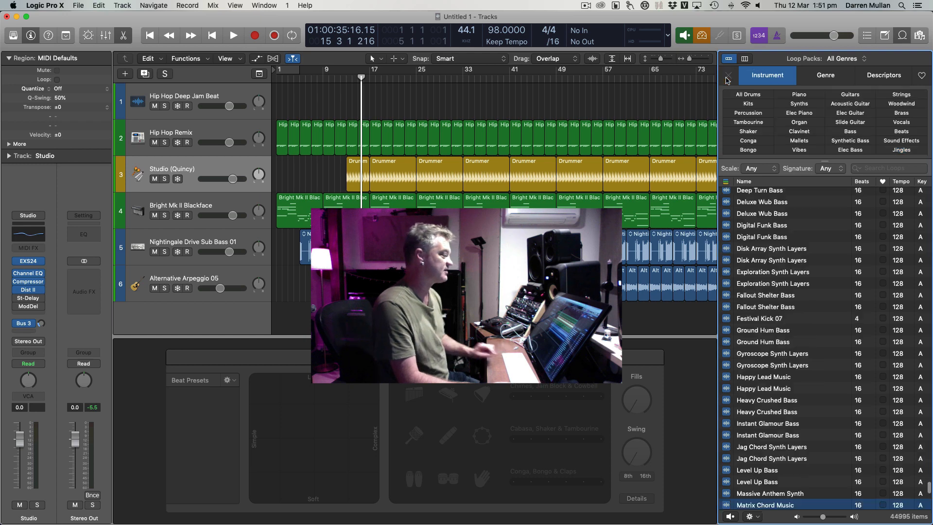
Return the playhead to bar 1 and close the Loop Browser.
left_click(406, 104)
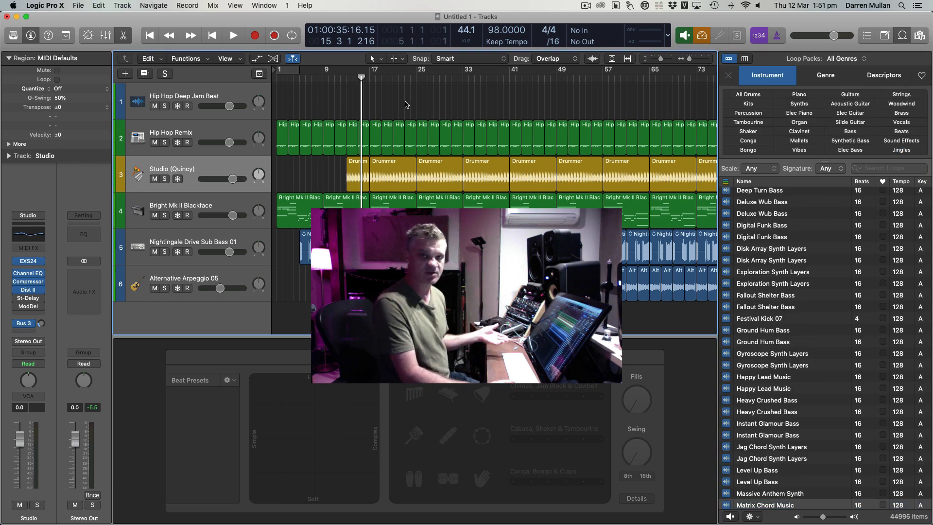
key("Return")
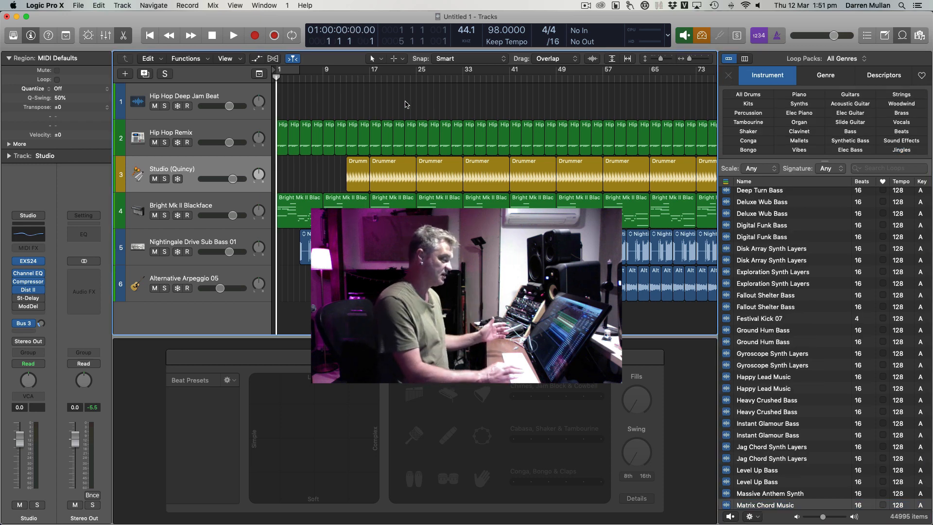
left_click(902, 36)
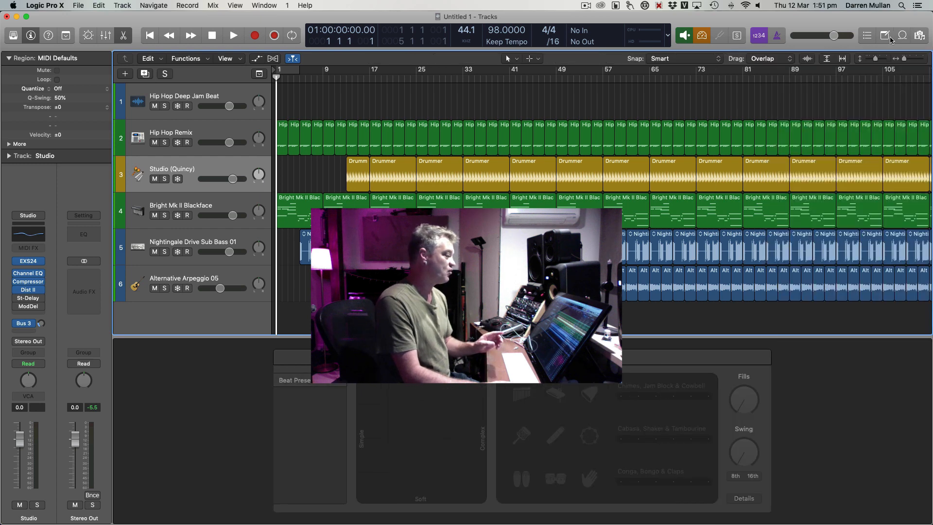
Open the Sound Library Manager, check the installation status of the additional content packages, and close it without installing anything.
left_click(56, 7)
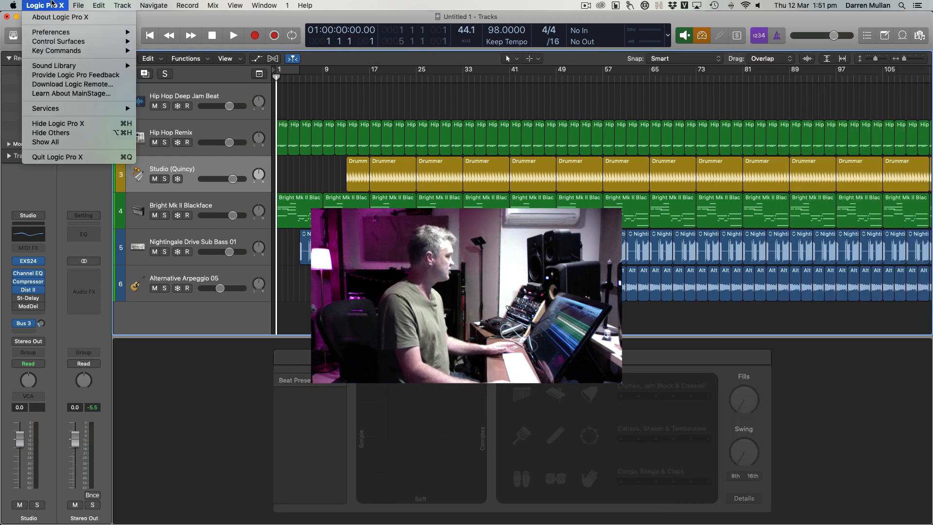
mouse_move(66, 68)
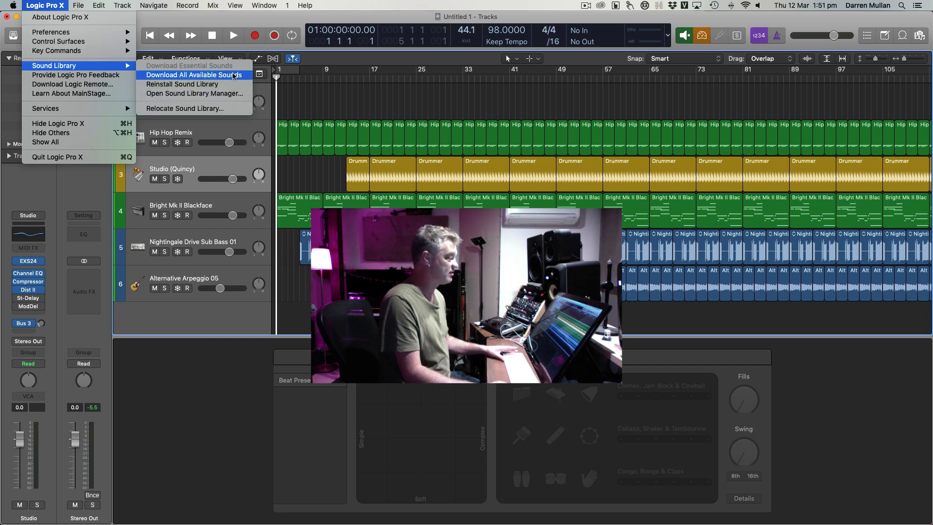
left_click(234, 94)
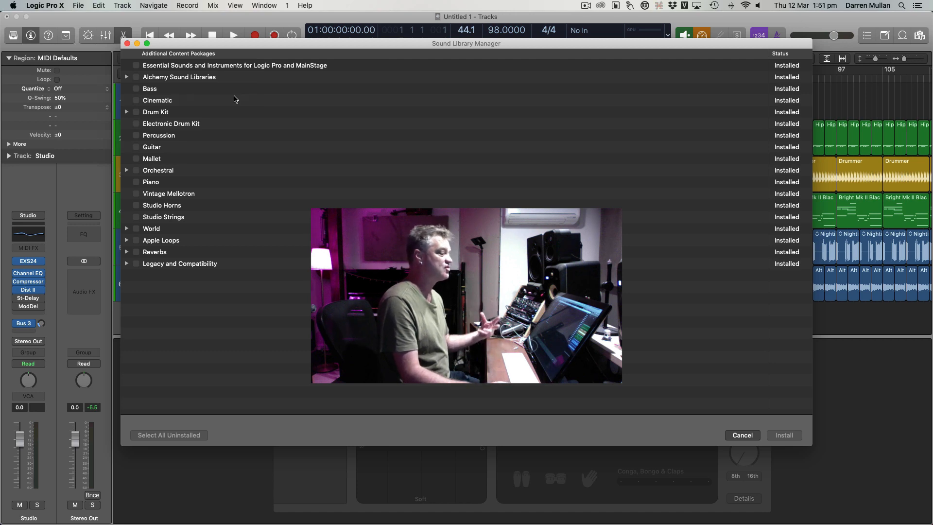
left_click(797, 265)
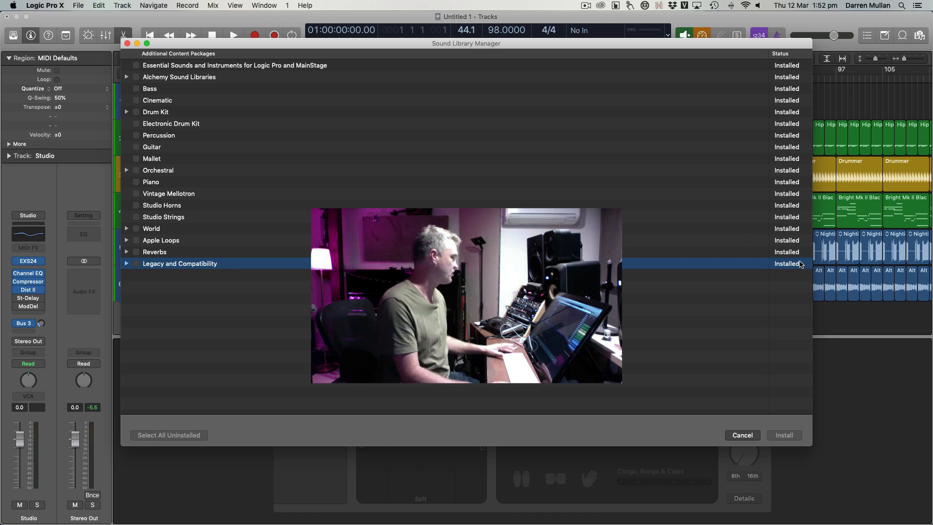
left_click(742, 435)
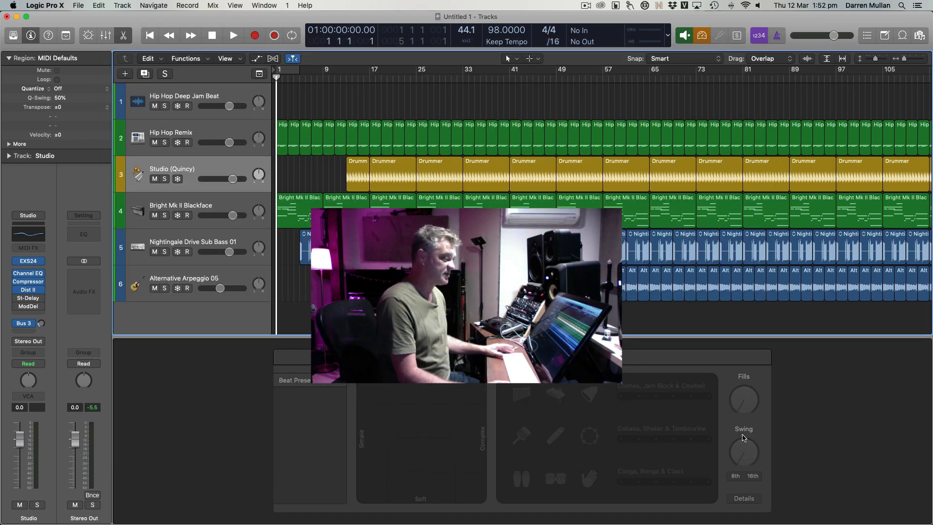